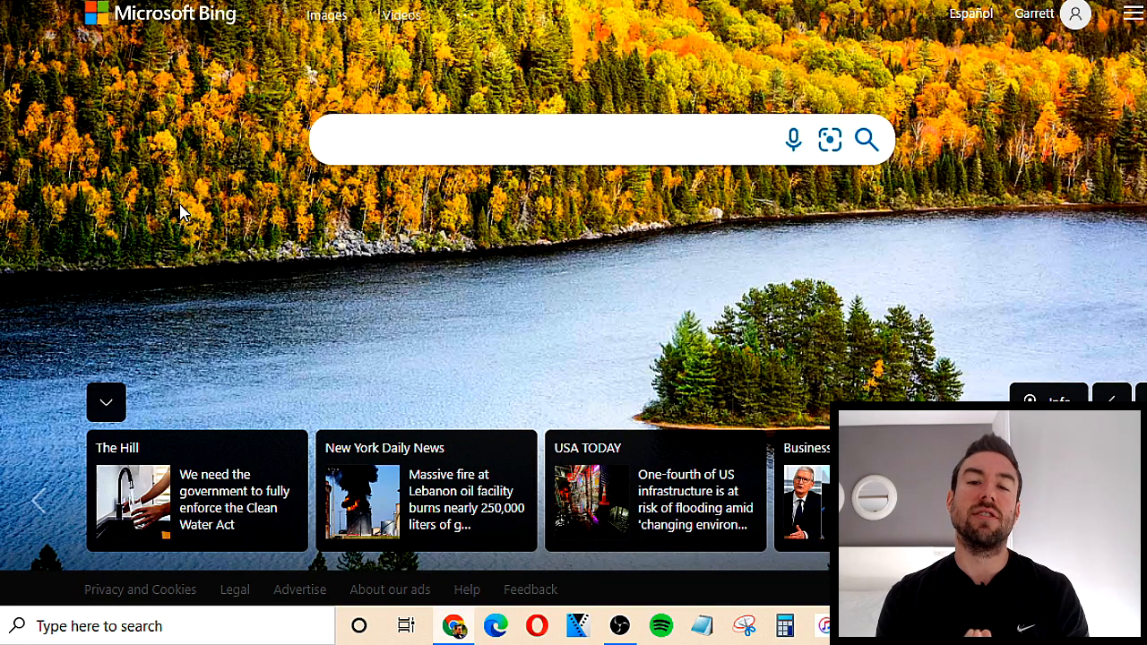
- Search Bing for "weight loss tips"
left_click(333, 146)
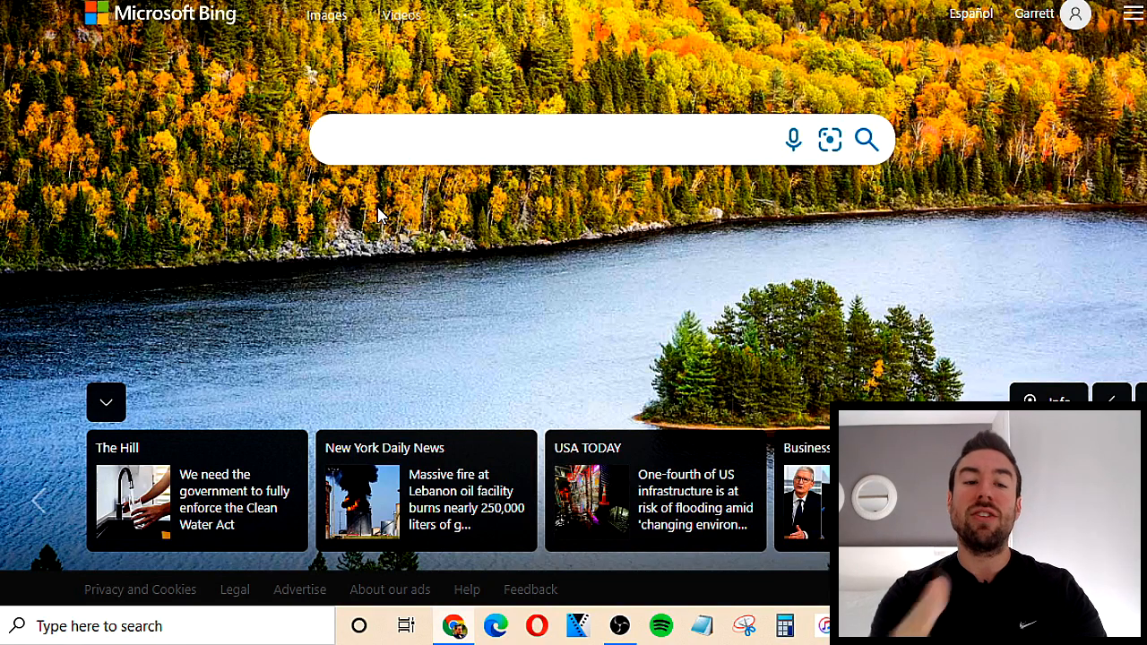
type("weig")
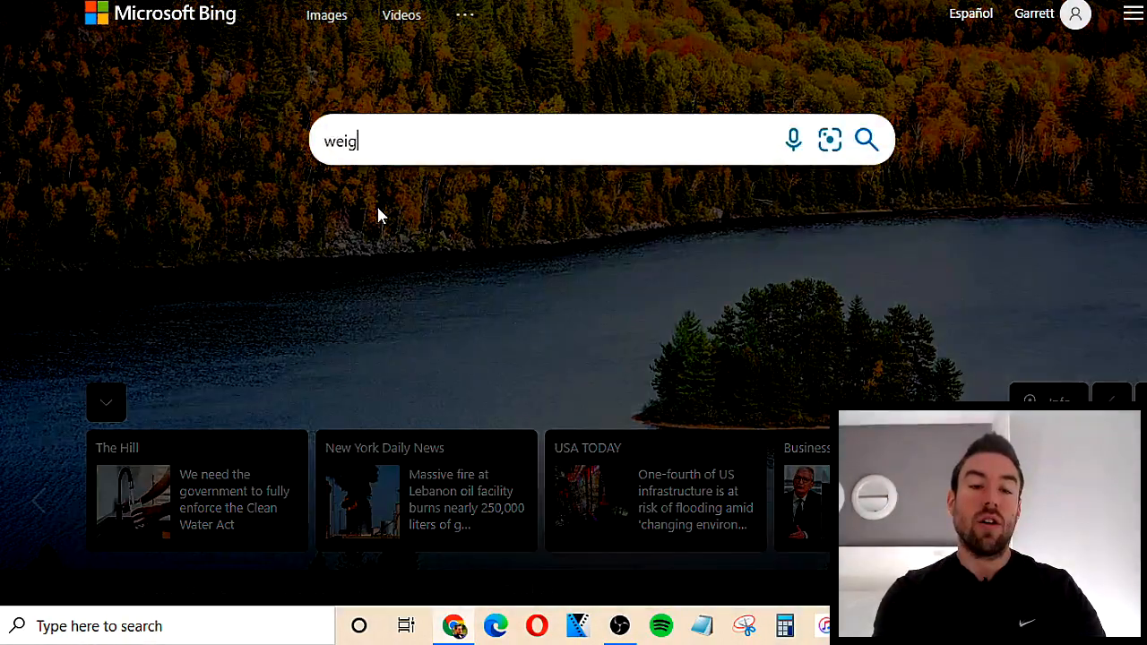
type("ht loss tips")
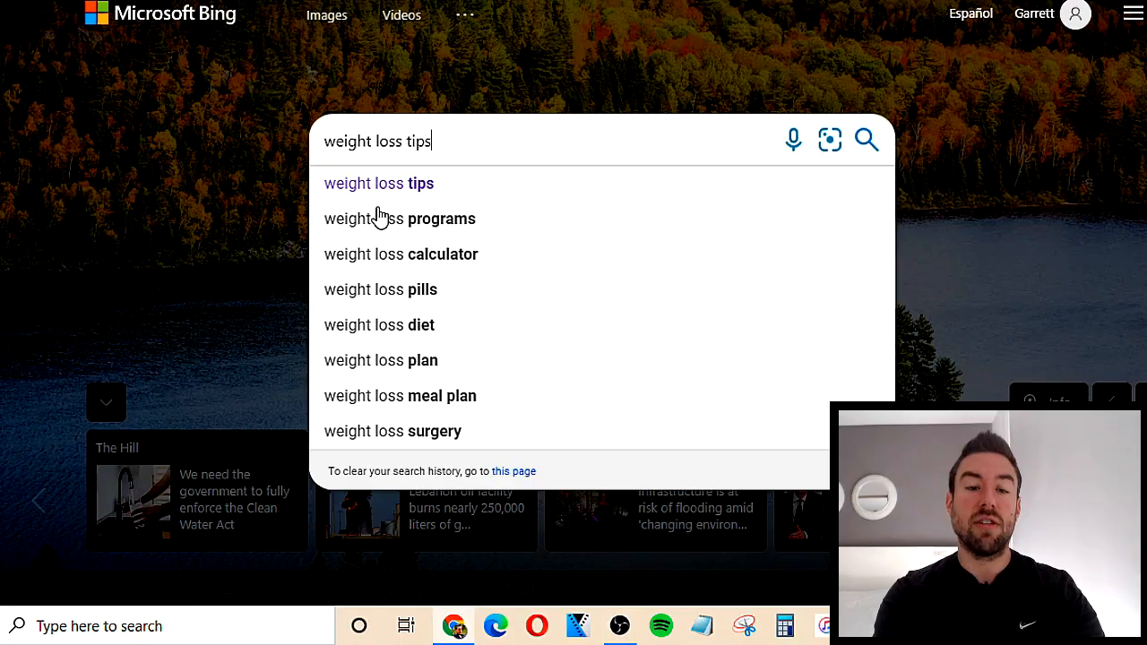
key("Return")
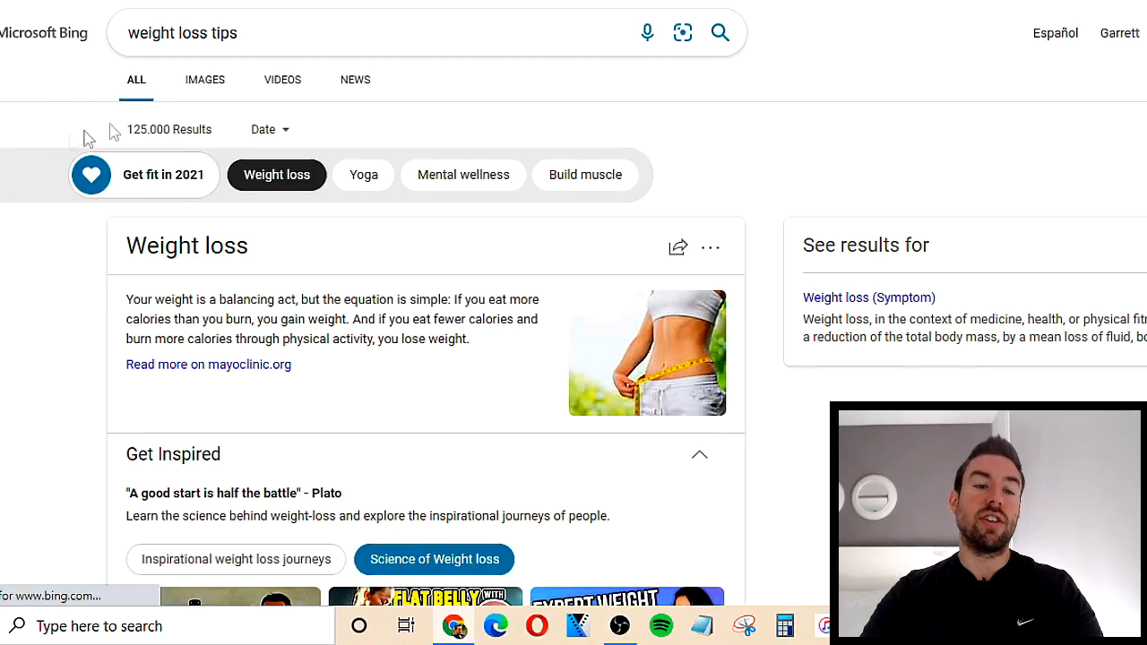
- Examine the Bing results for weight loss tips, from the topic card and videos to the article listings
scroll(242, 121, "down", 3)
scroll(224, 193, "down", 10)
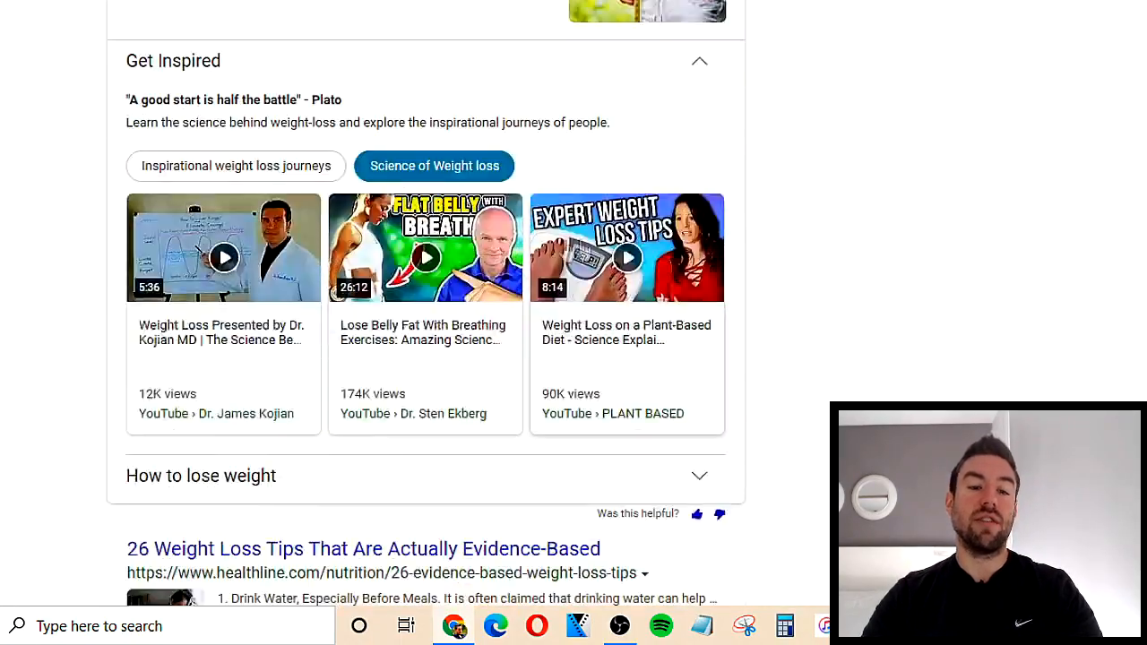
scroll(261, 190, "down", 5)
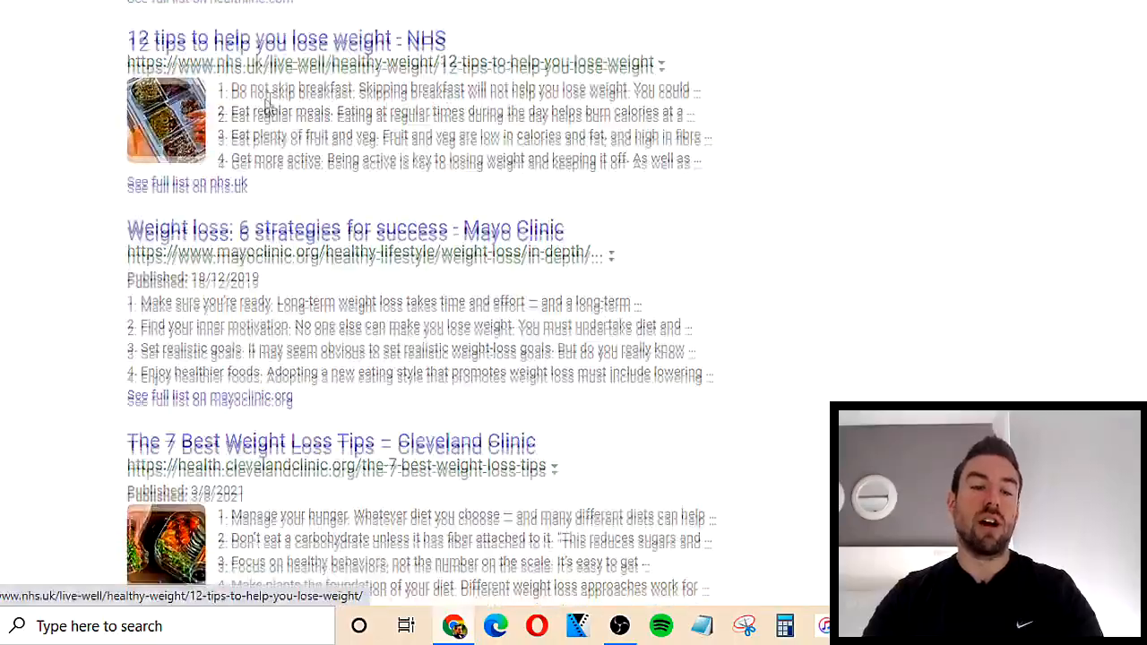
scroll(143, 317, "up", 10)
scroll(374, 199, "up", 5)
scroll(34, 218, "down", 2)
scroll(26, 298, "up", 2)
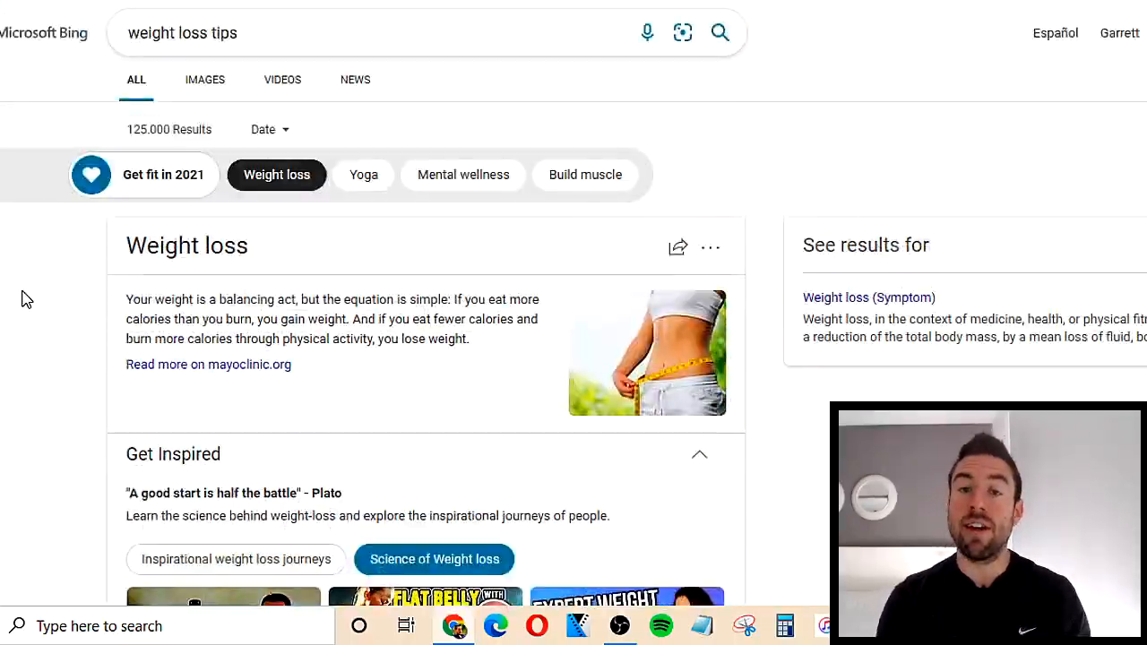
scroll(497, 257, "down", 3)
scroll(249, 229, "up", 3)
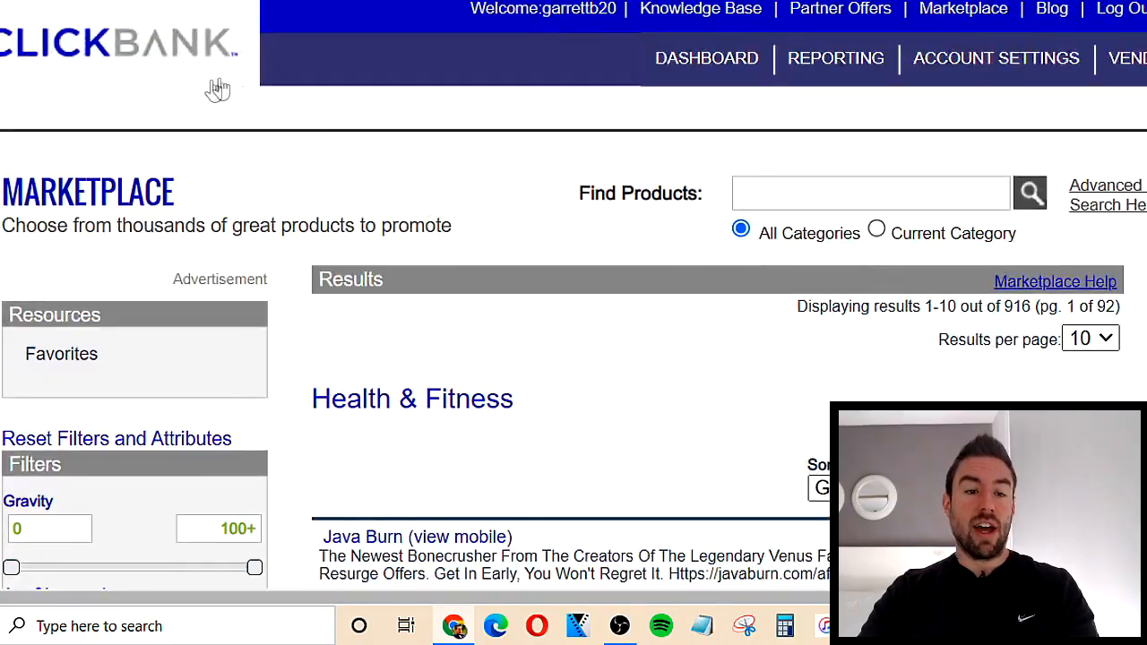
- Look through the Health & Fitness offers in the ClickBank marketplace for a weight loss product to promote
scroll(466, 59, "down", 5)
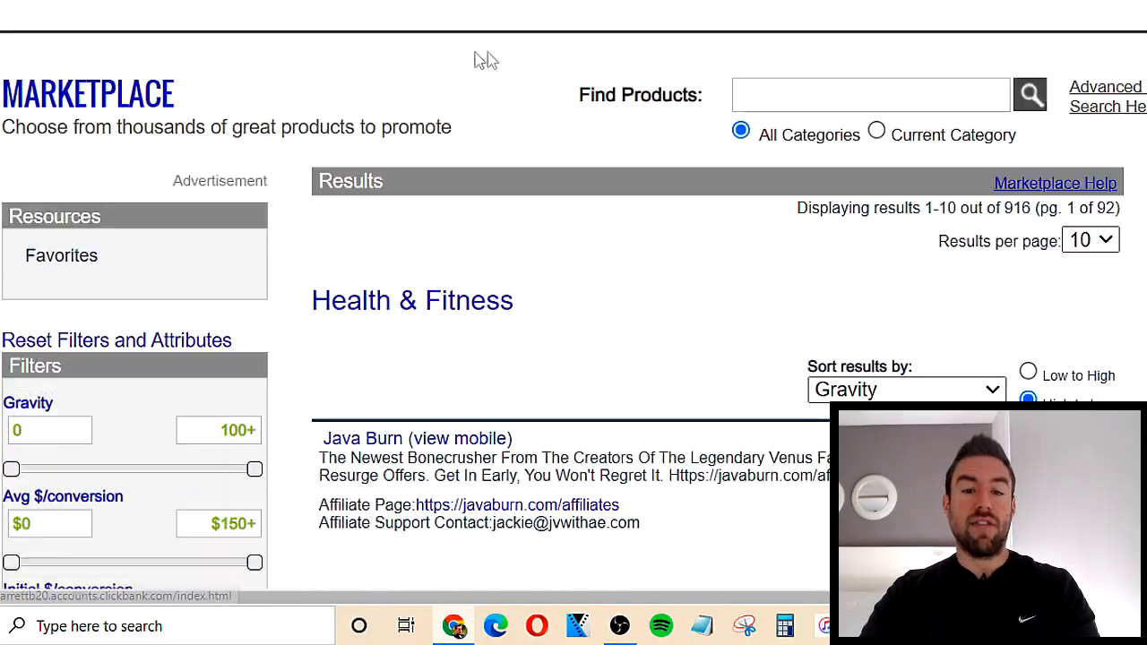
scroll(422, 51, "down", 5)
scroll(468, 79, "up", 2)
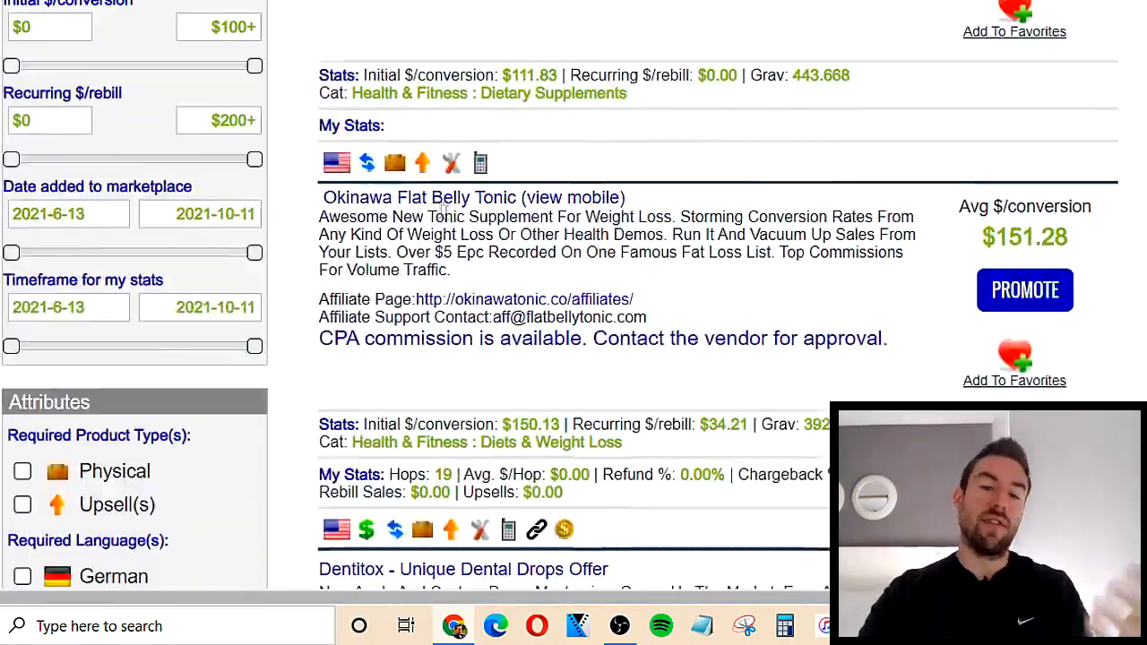
scroll(468, 79, "down", 1)
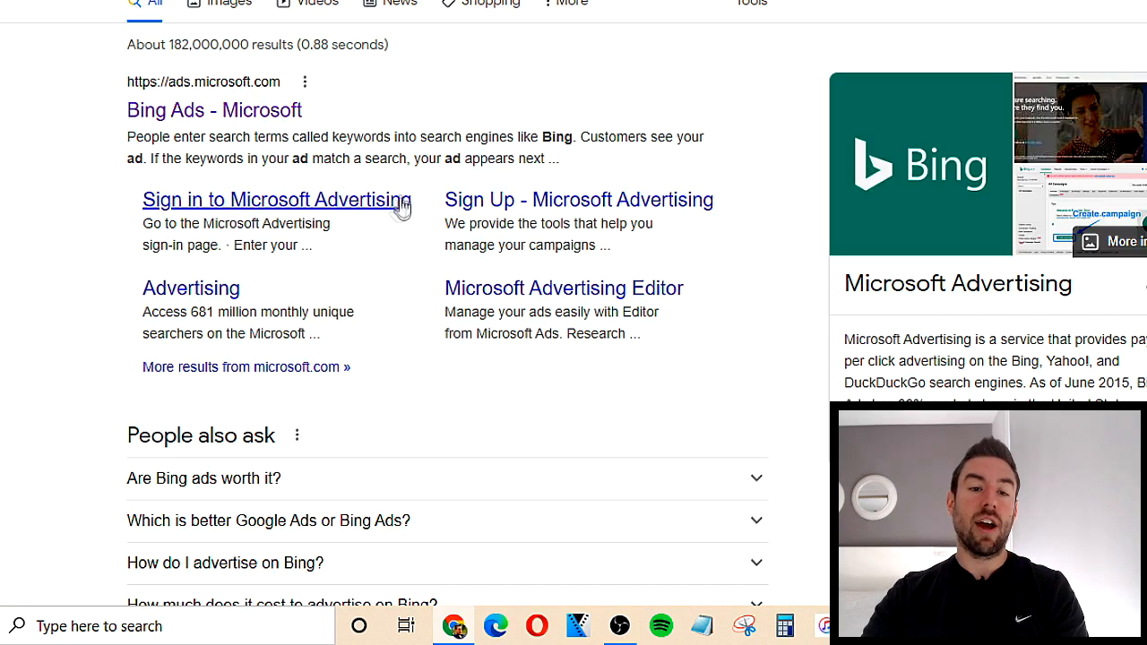
- Start creating a new campaign from the Microsoft Advertising campaigns page
scroll(402, 205, "up", 2)
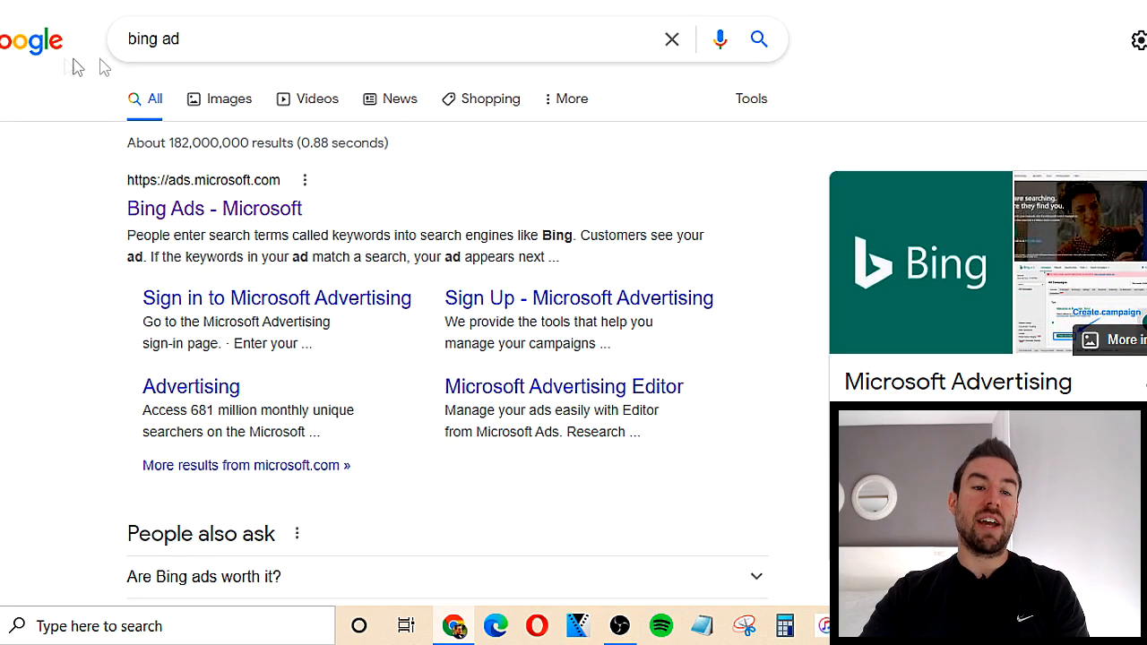
scroll(27, 121, "down", 1)
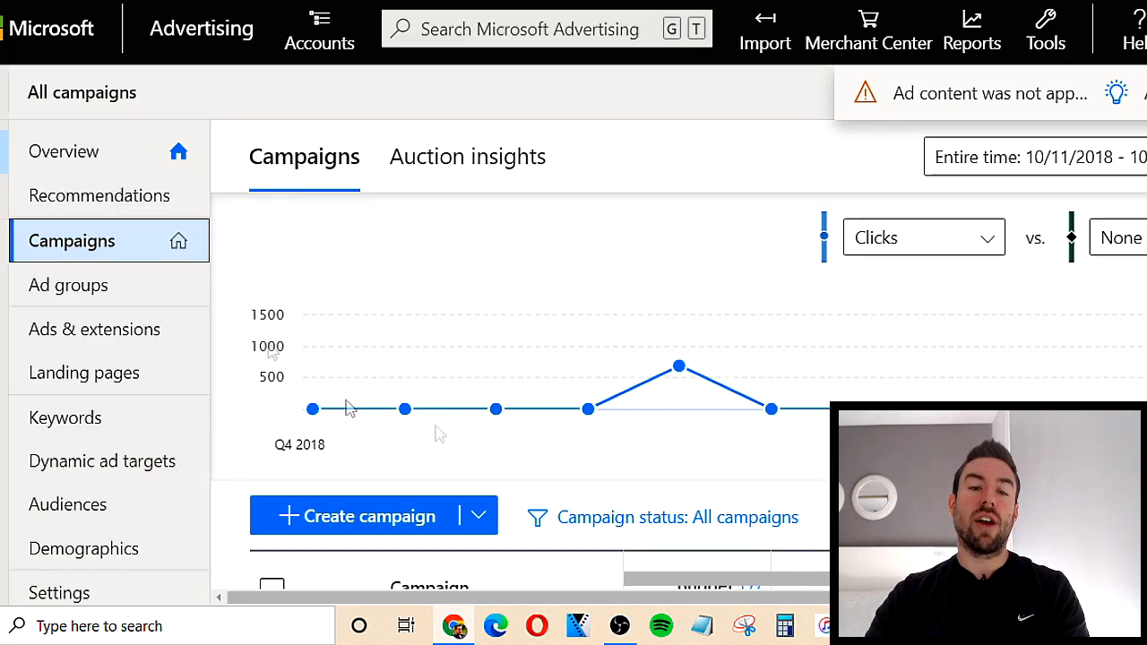
scroll(349, 278, "down", 2)
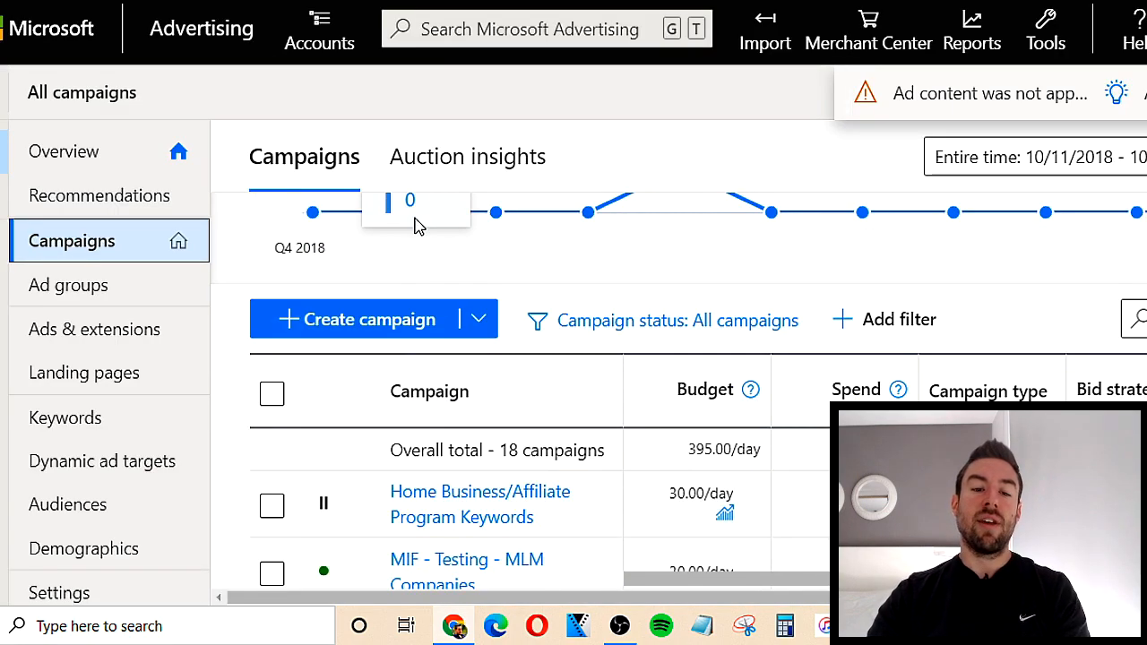
left_click(366, 323)
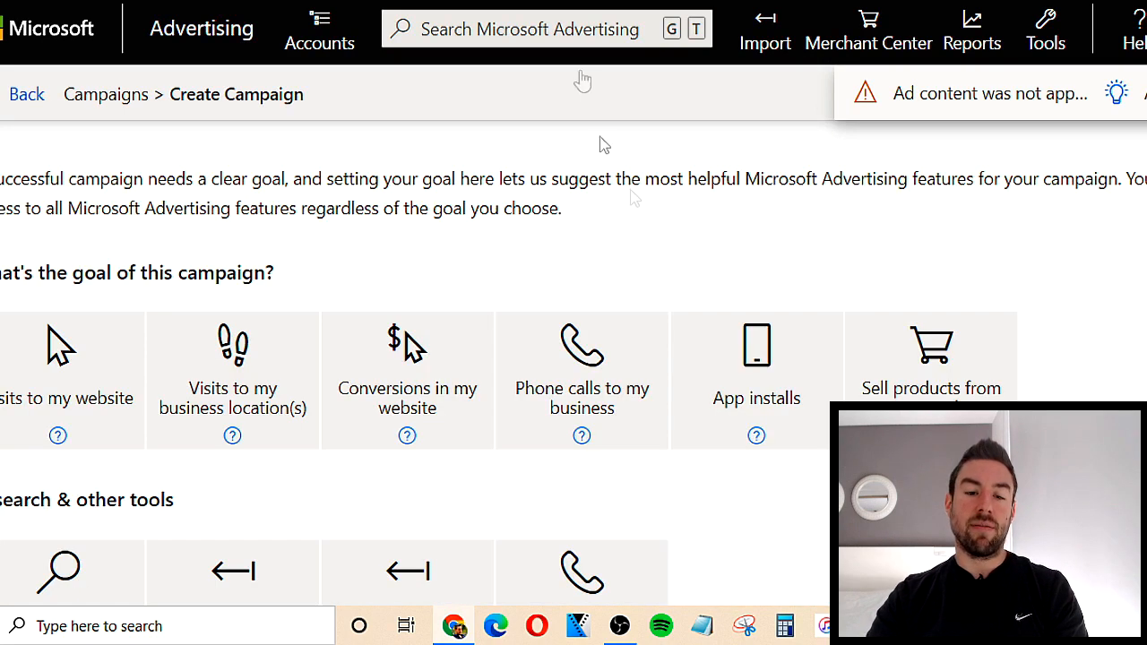
- Set the campaign goal to Conversions in my website, choose Search ads as the ad type and continue to the campaign settings
scroll(265, 152, "down", 1)
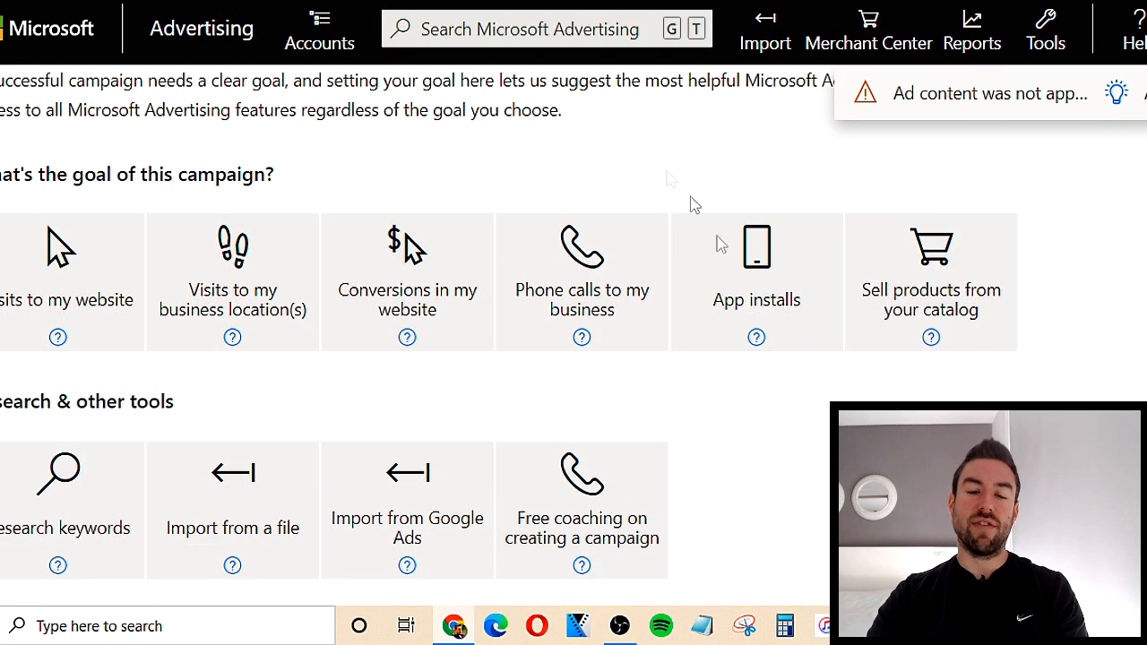
left_click(421, 265)
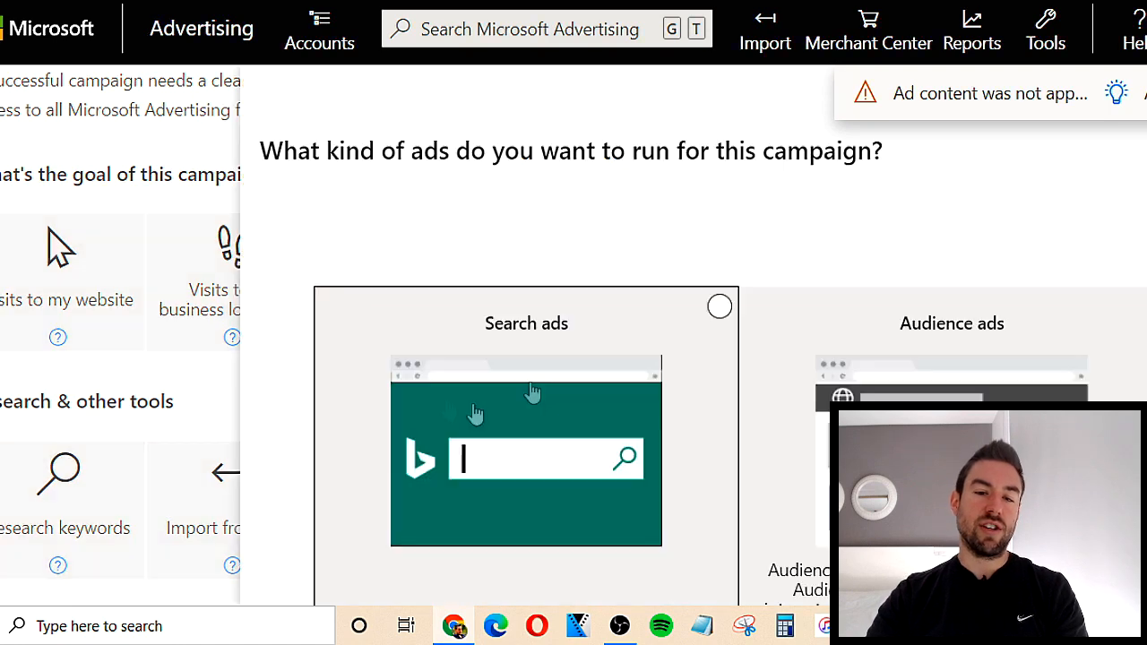
scroll(600, 283, "down", 2)
left_click(600, 284)
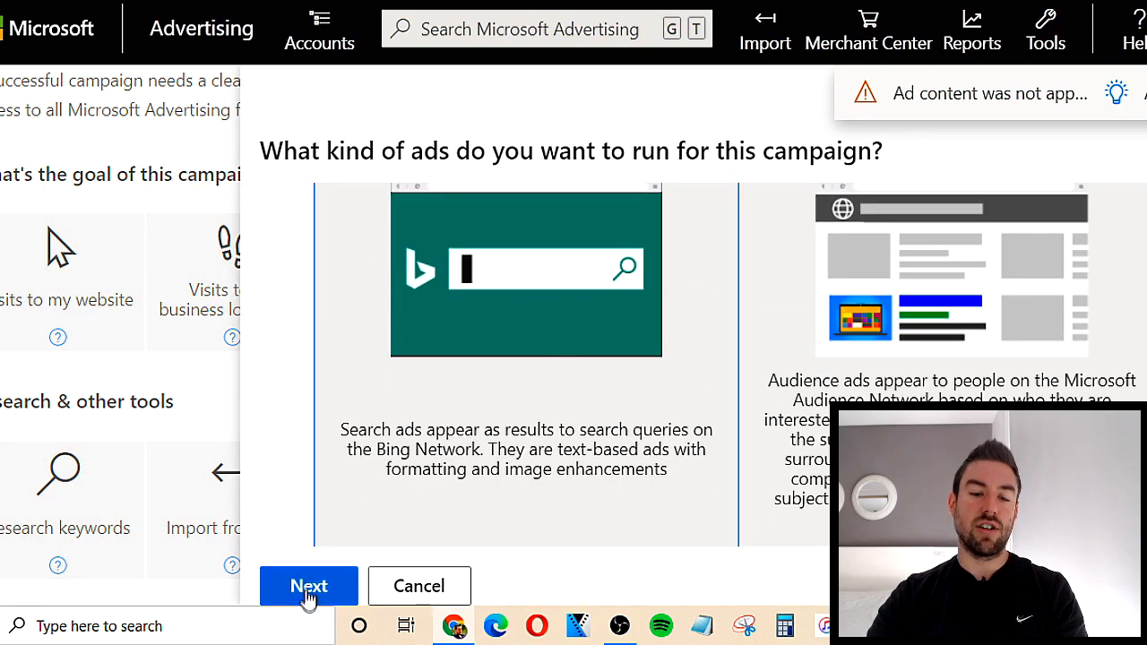
scroll(550, 350, "up", 1)
scroll(358, 502, "down", 1)
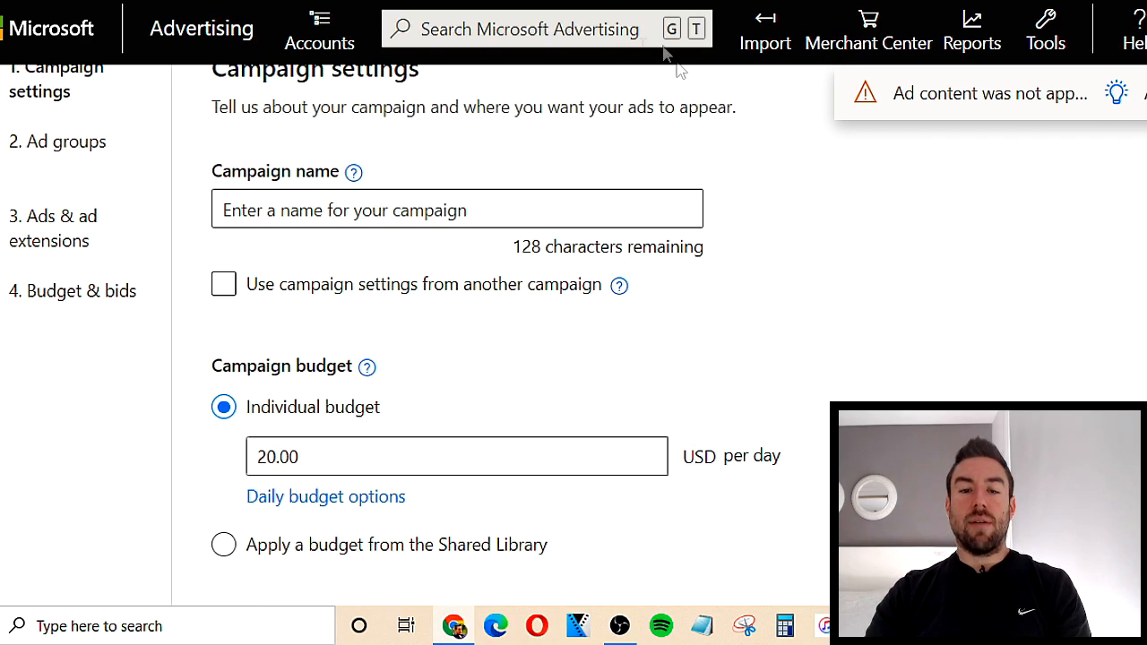
- Name the campaign "Okinawa Flat Belly Product" in the campaign settings
scroll(431, 175, "up", 1)
scroll(418, 162, "down", 5)
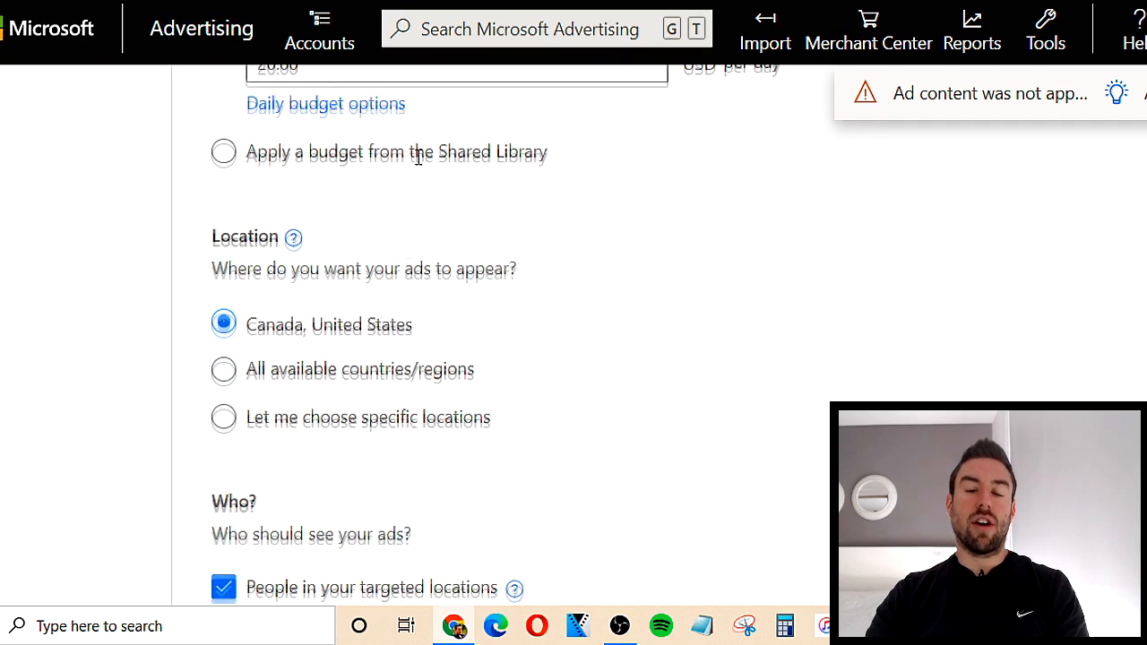
scroll(438, 348, "up", 5)
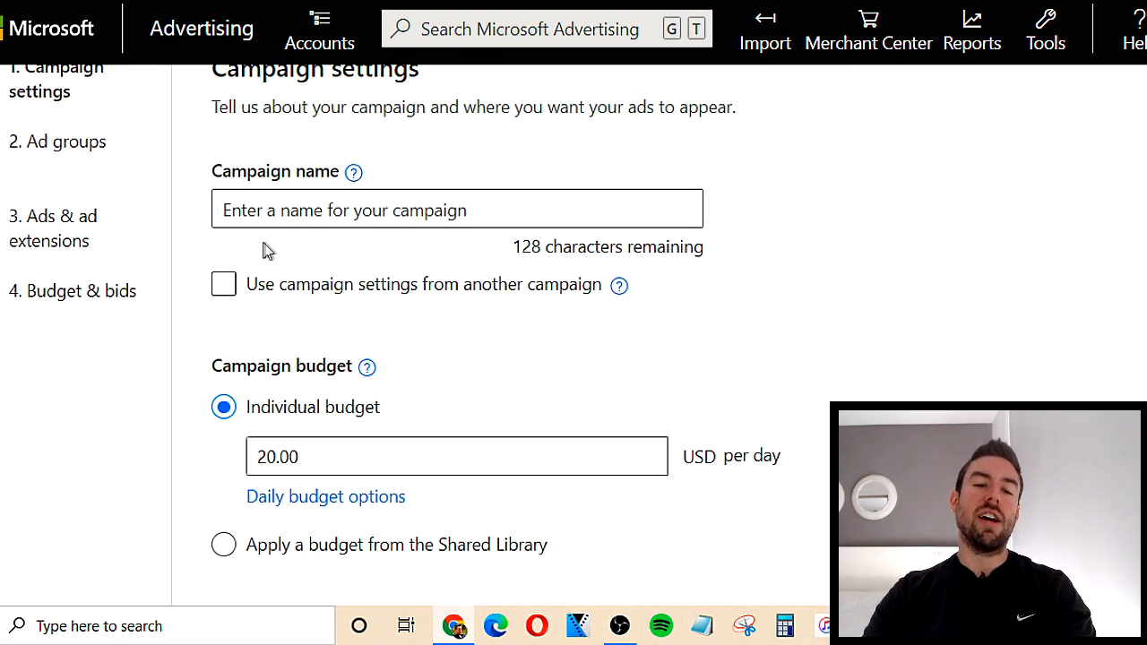
left_click(291, 211)
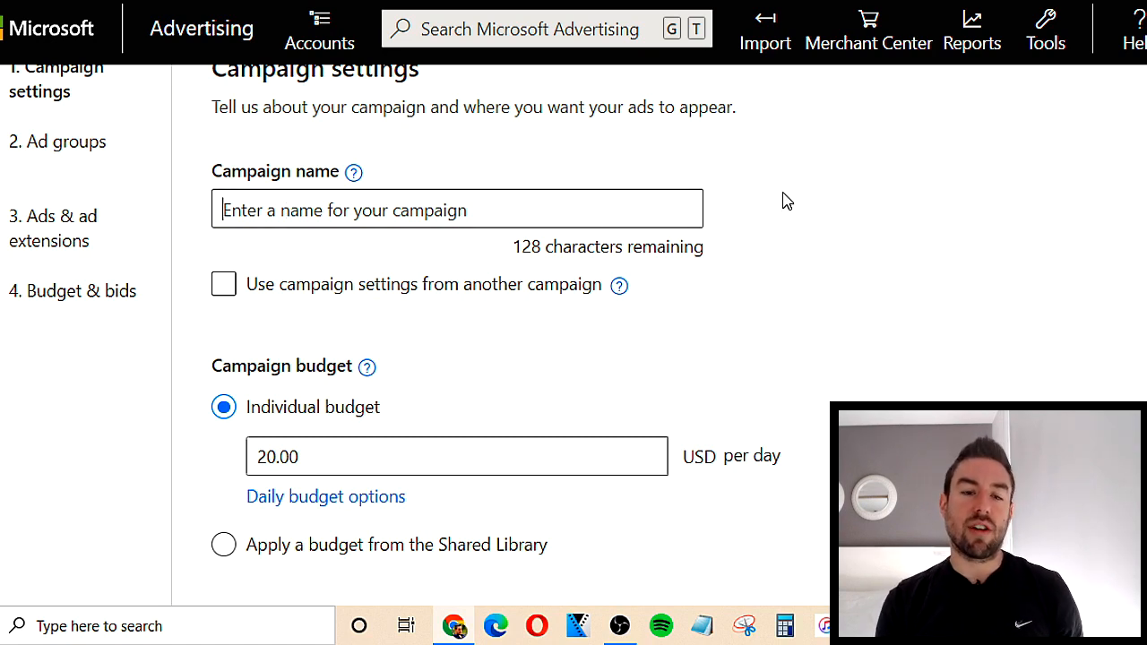
type("Okinia")
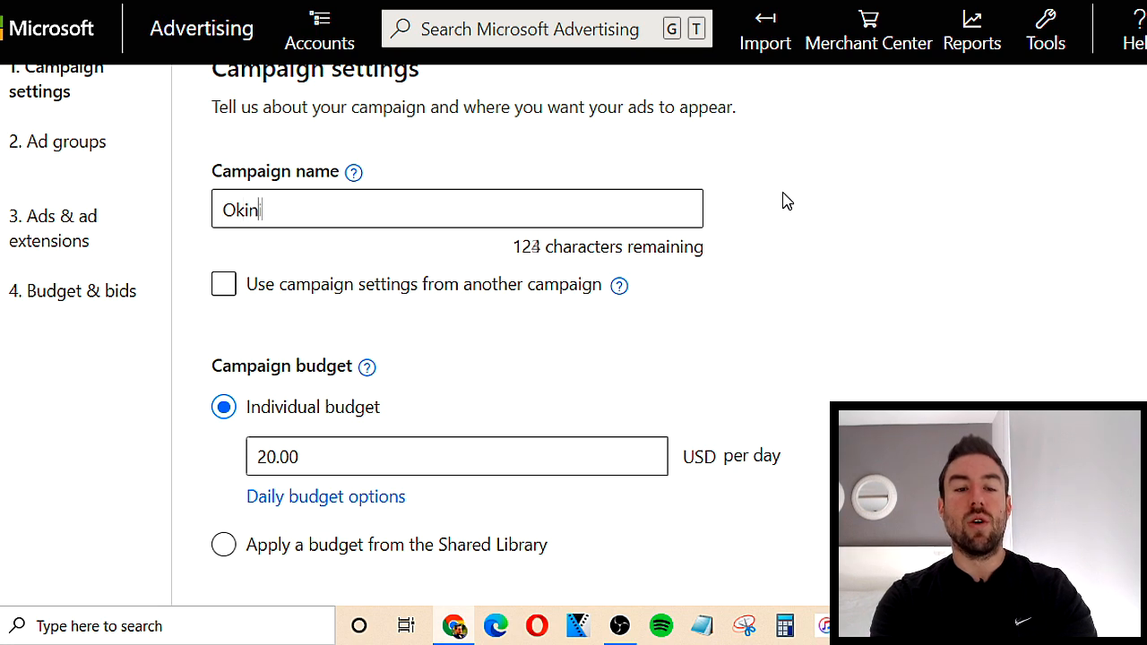
key("BackSpace")
key("BackSpace")
key("BackSpace")
type("naw")
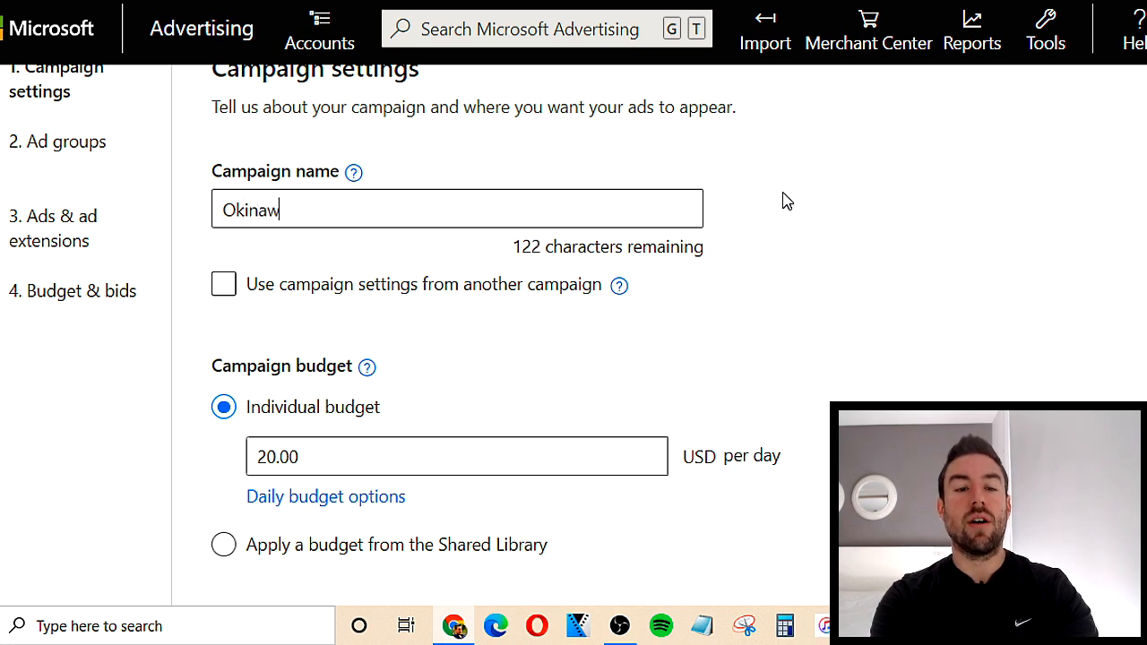
type("a Flat Bellow F")
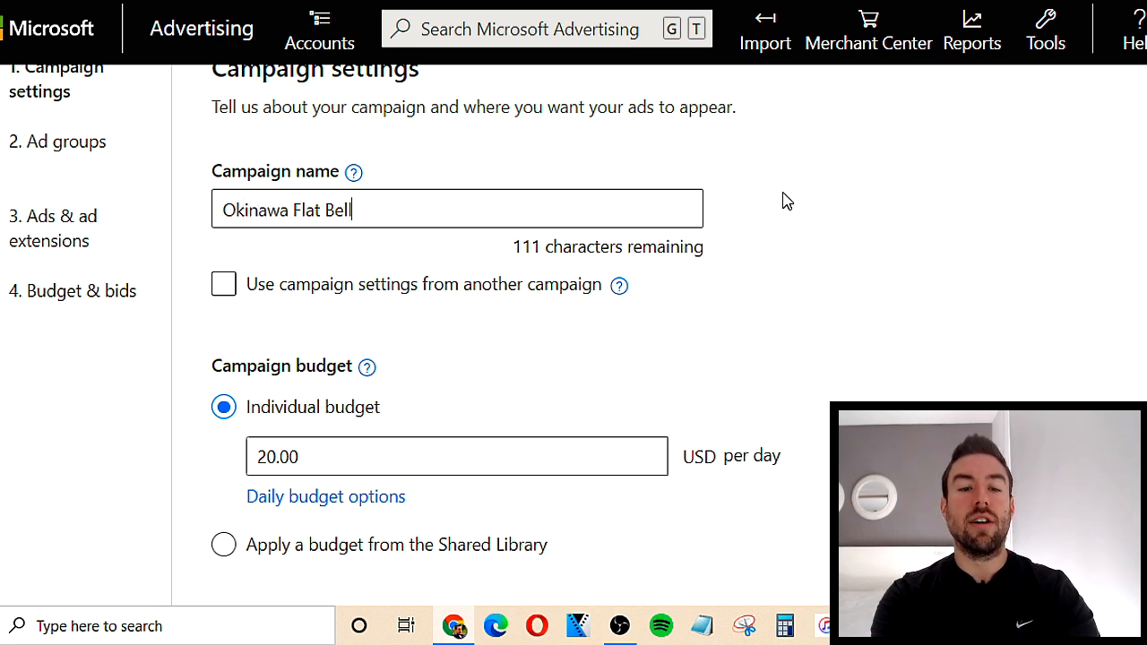
key("BackSpace")
key("BackSpace")
key("BackSpace")
key("BackSpace")
type("y Product")
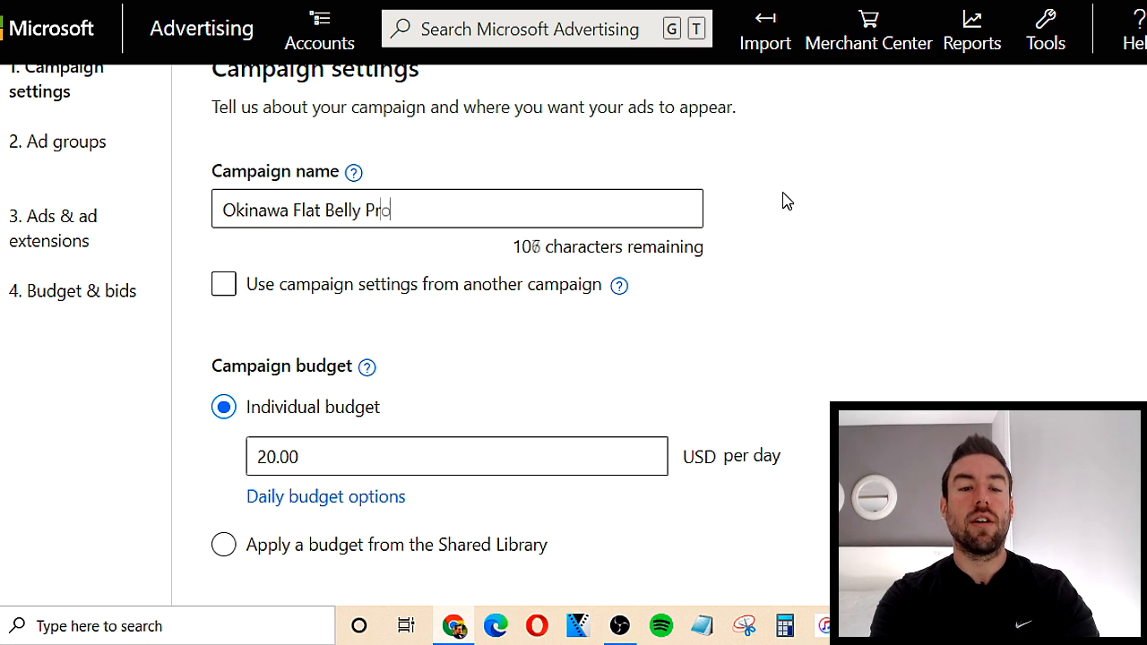
- Set the ad location option to "Let me choose specific locations"
scroll(815, 168, "down", 2)
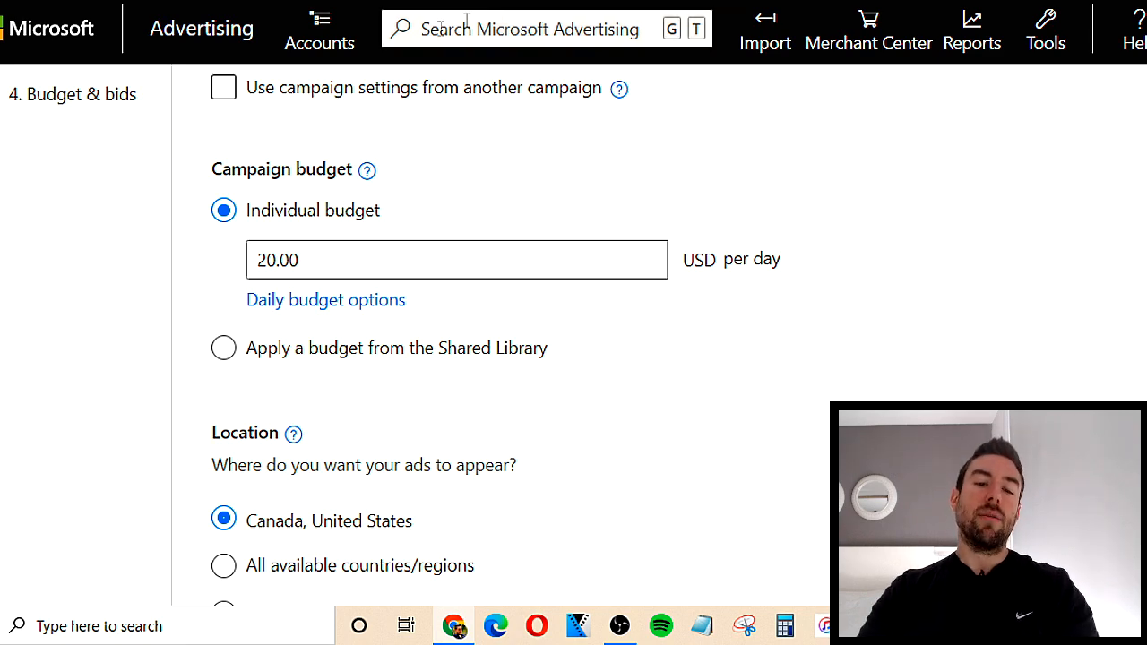
scroll(251, 224, "down", 3)
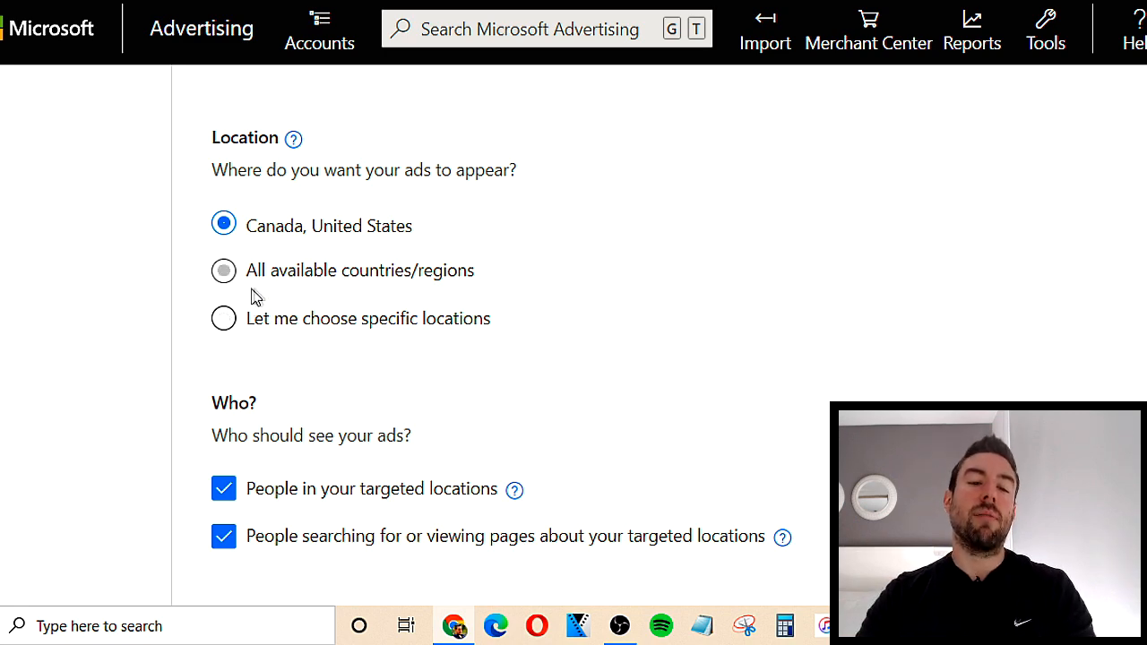
scroll(269, 300, "down", 1)
left_click(349, 219)
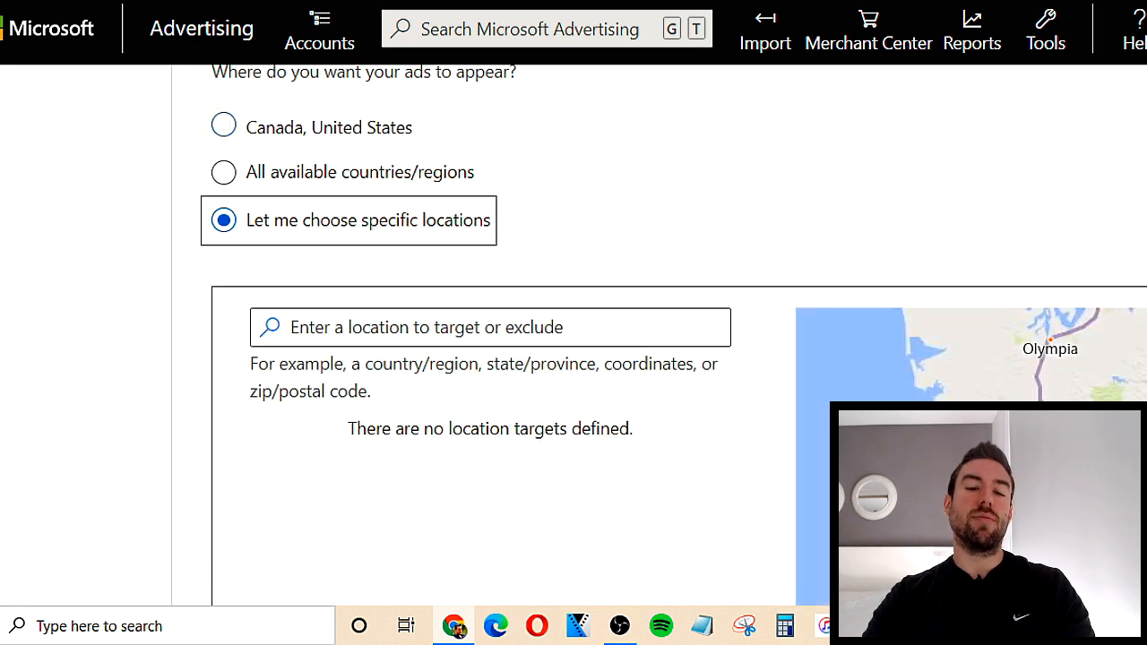
left_click(6, 325)
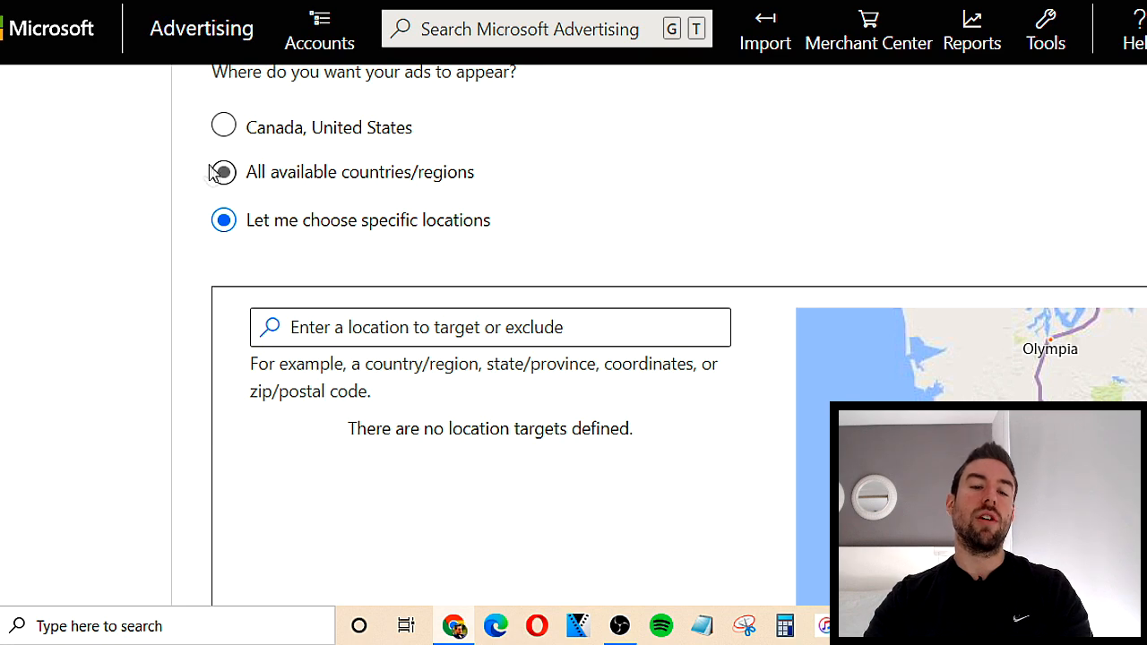
- Add the United States as a targeted location for the campaign
scroll(31, 284, "down", 2)
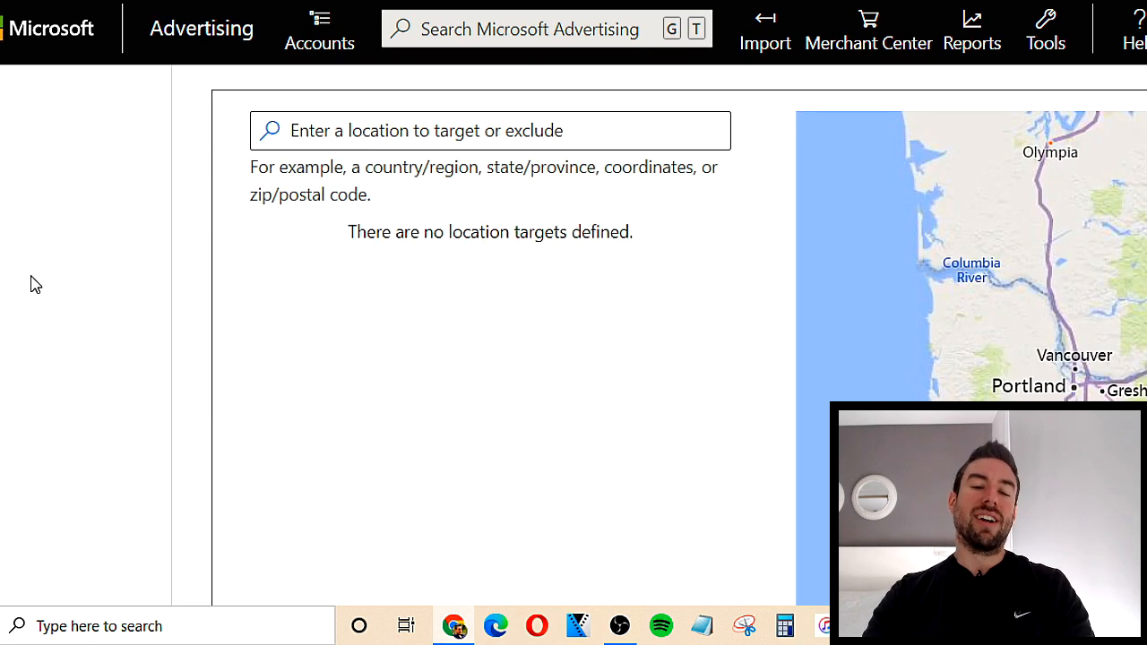
left_click(412, 133)
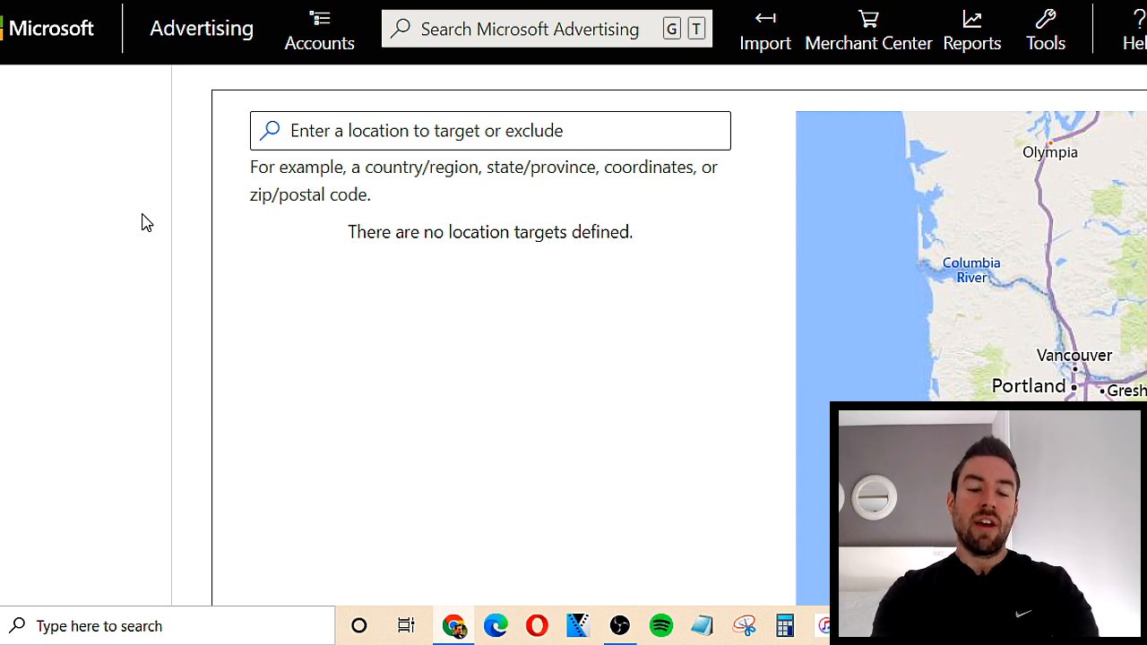
type("united states")
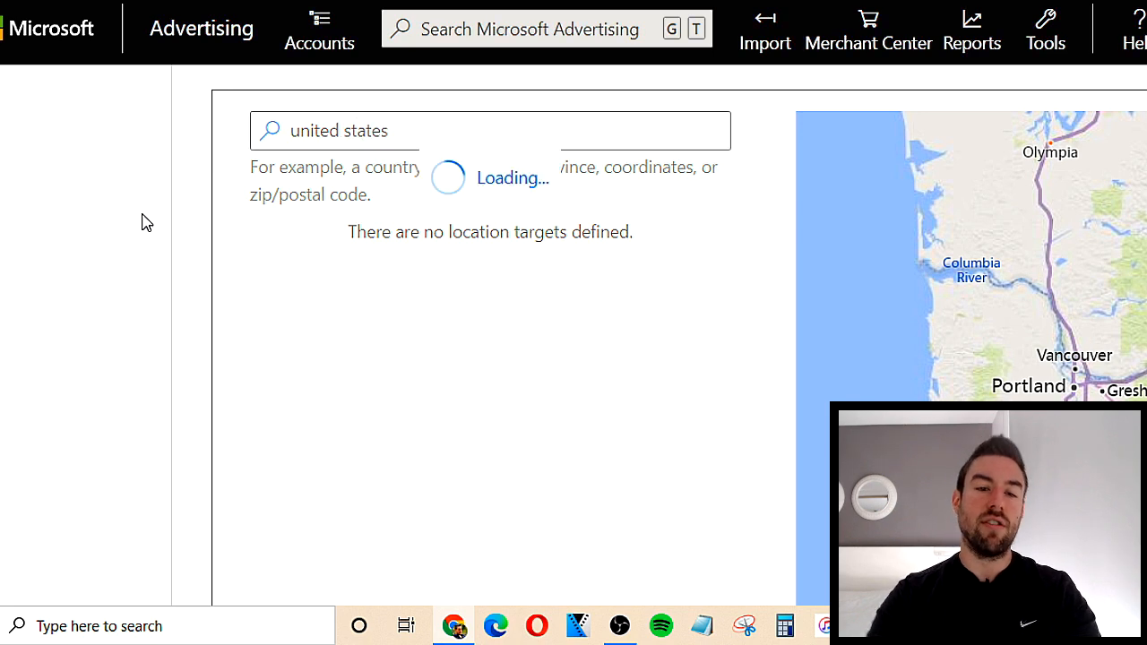
left_click(632, 177)
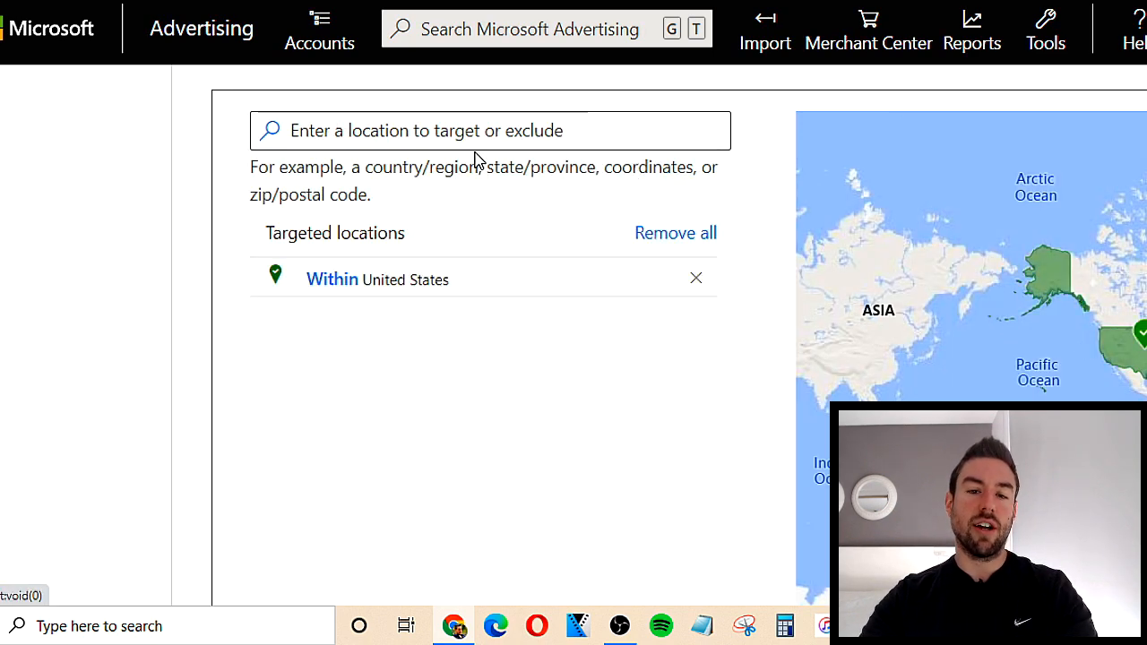
- Add the United Kingdom as a targeted location for the campaign
left_click(482, 135)
type("unted")
key("BackSpace")
key("BackSpace")
key("BackSpace")
type("ited kingdom")
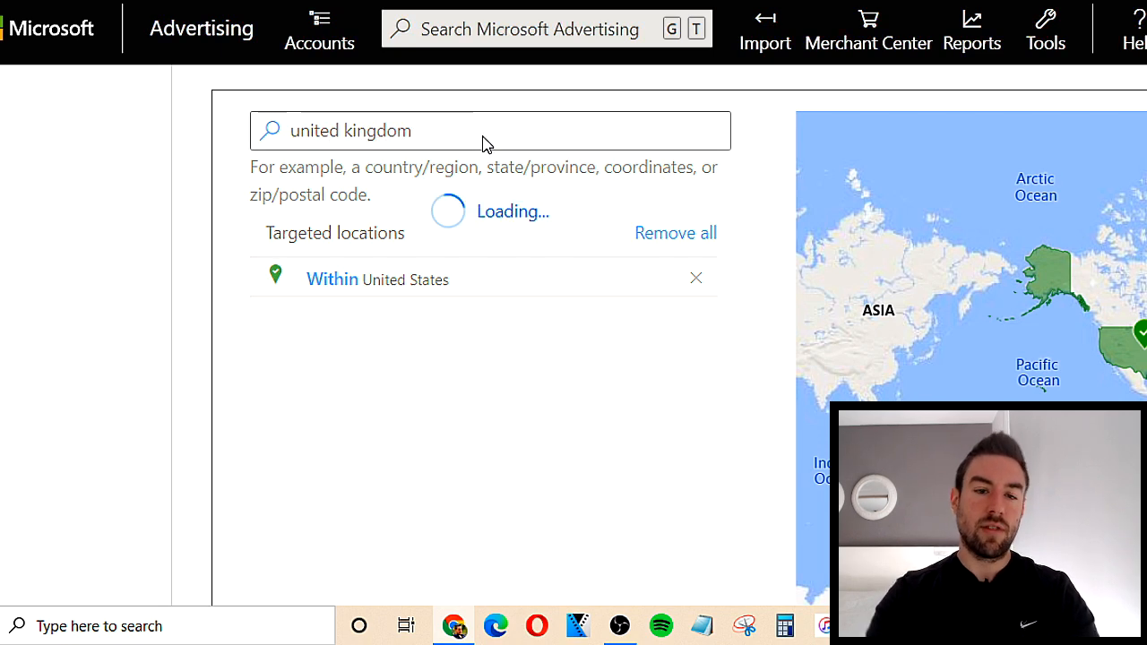
left_click(618, 176)
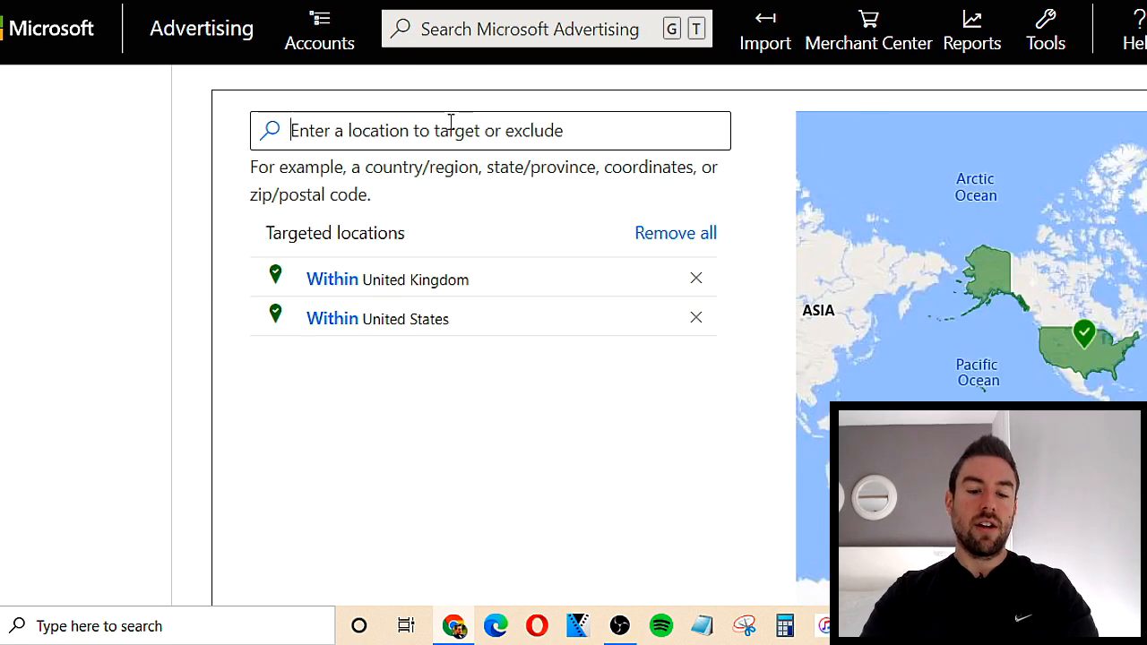
- Add the country Australia as a targeted location for the campaign
type("autst")
key("BackSpace")
key("BackSpace")
key("BackSpace")
type("strali")
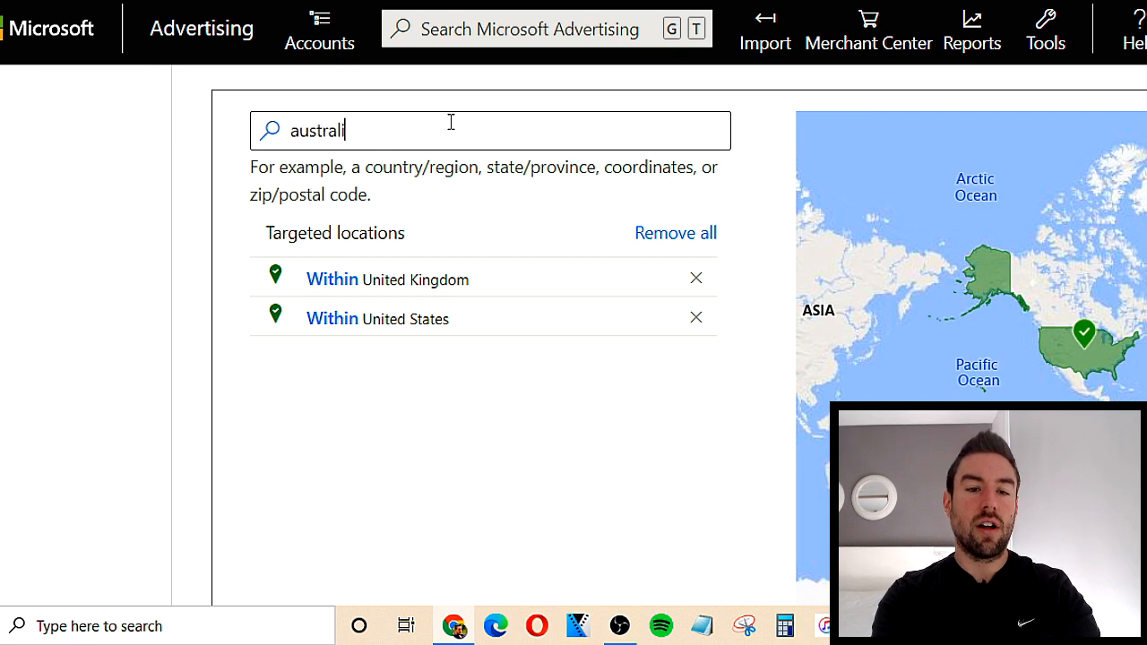
type("a")
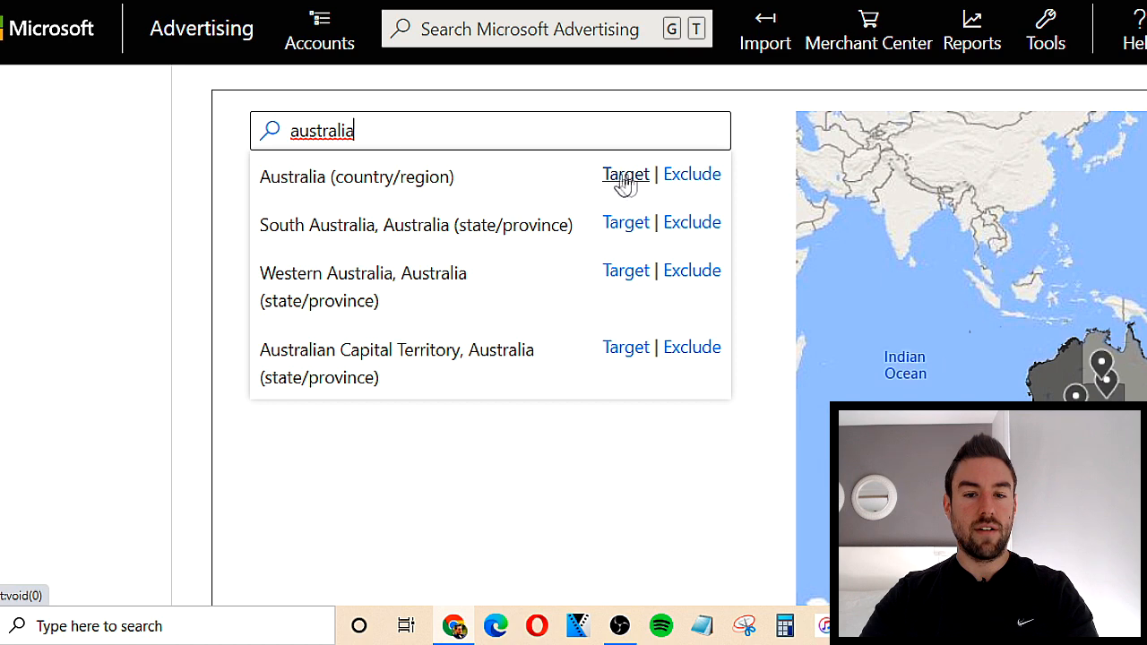
left_click(626, 175)
- Add the countries Canada and New Zealand to the targeted locations
type("canada")
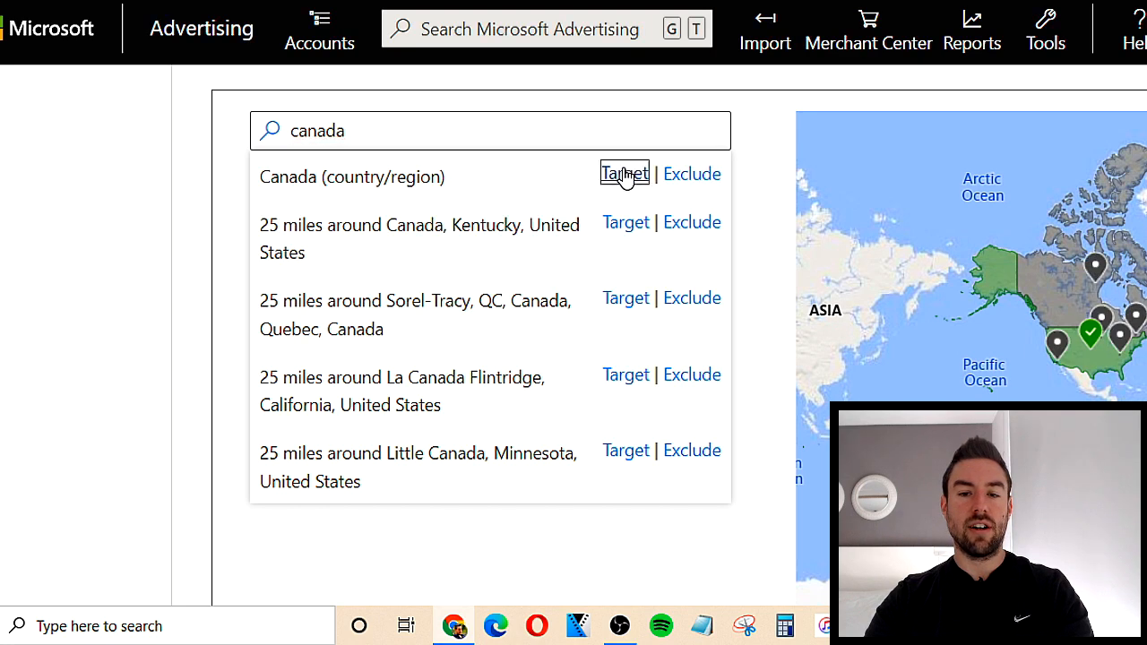
left_click(626, 176)
type("new zealand")
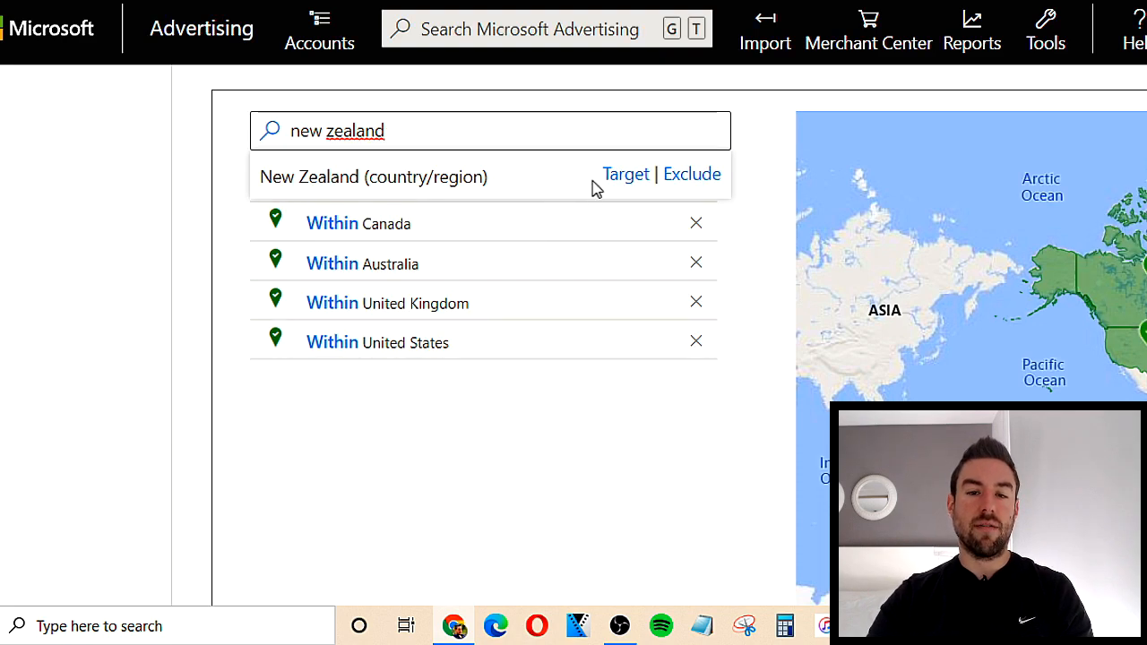
left_click(623, 178)
- Exclude people only searching for or viewing pages about the targeted locations, then save the campaign settings and continue to the ad groups
scroll(170, 245, "down", 10)
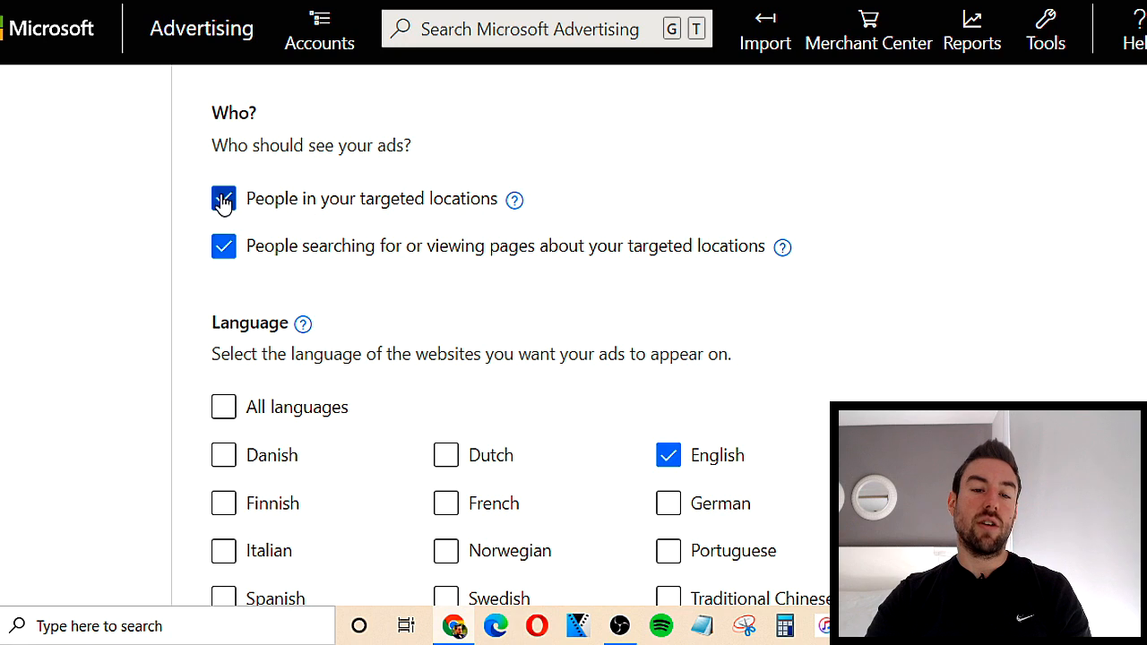
left_click(224, 246)
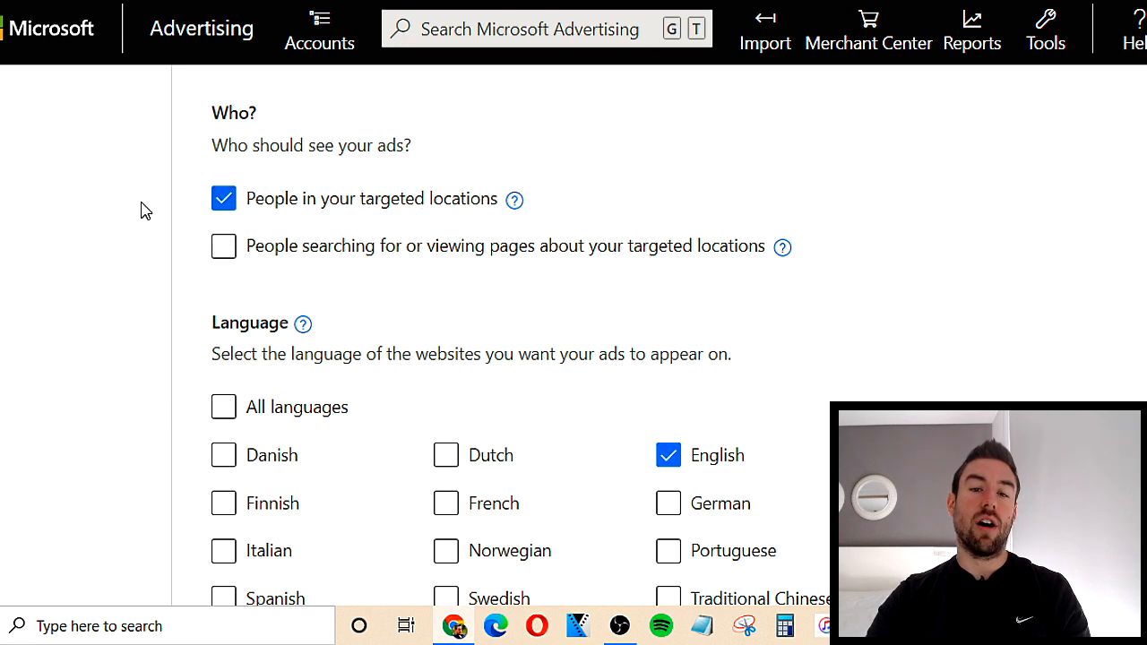
scroll(145, 211, "down", 2)
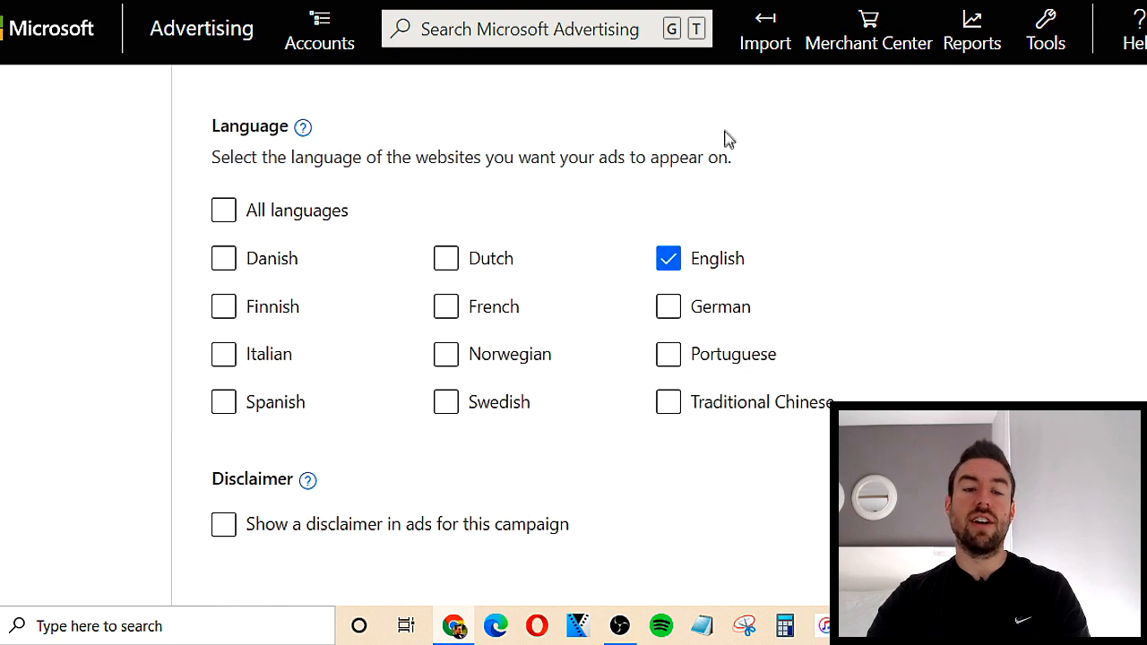
scroll(9, 206, "down", 3)
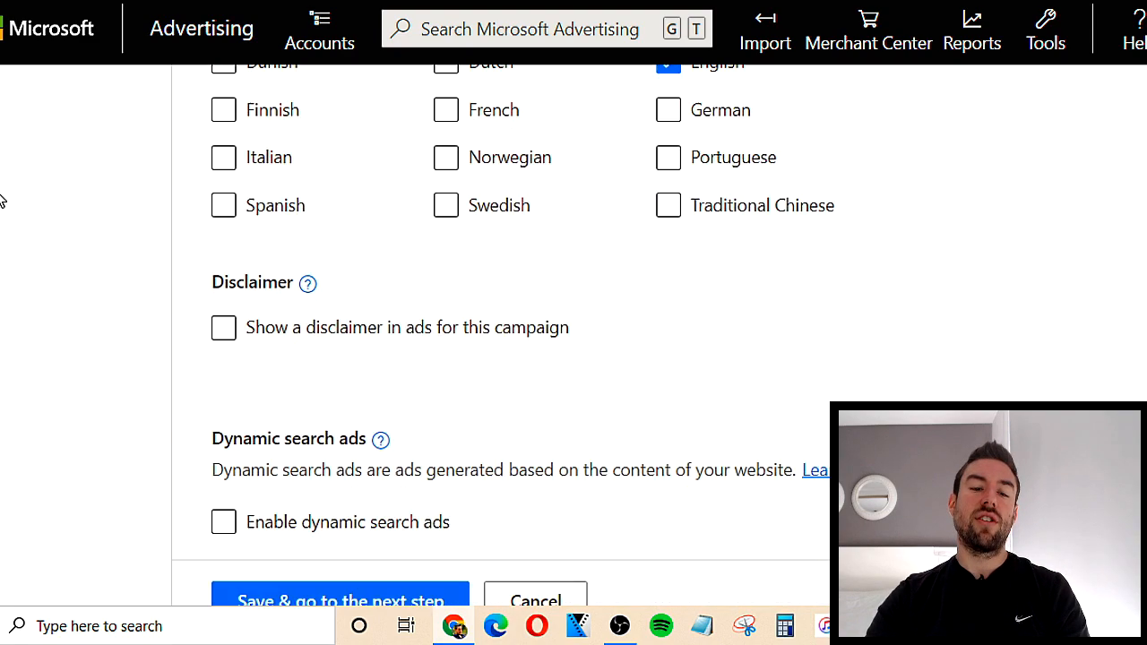
left_click(340, 512)
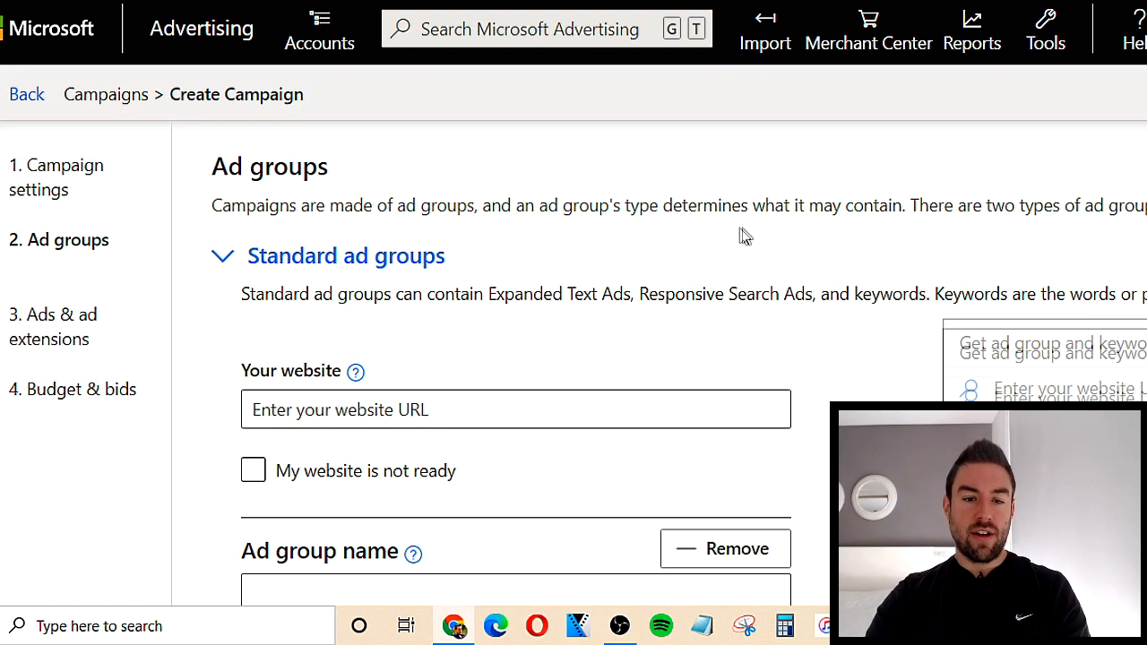
- Mark the website as not ready and name the ad group "Weight Loss Keywords"
scroll(731, 233, "down", 2)
scroll(730, 233, "down", 2)
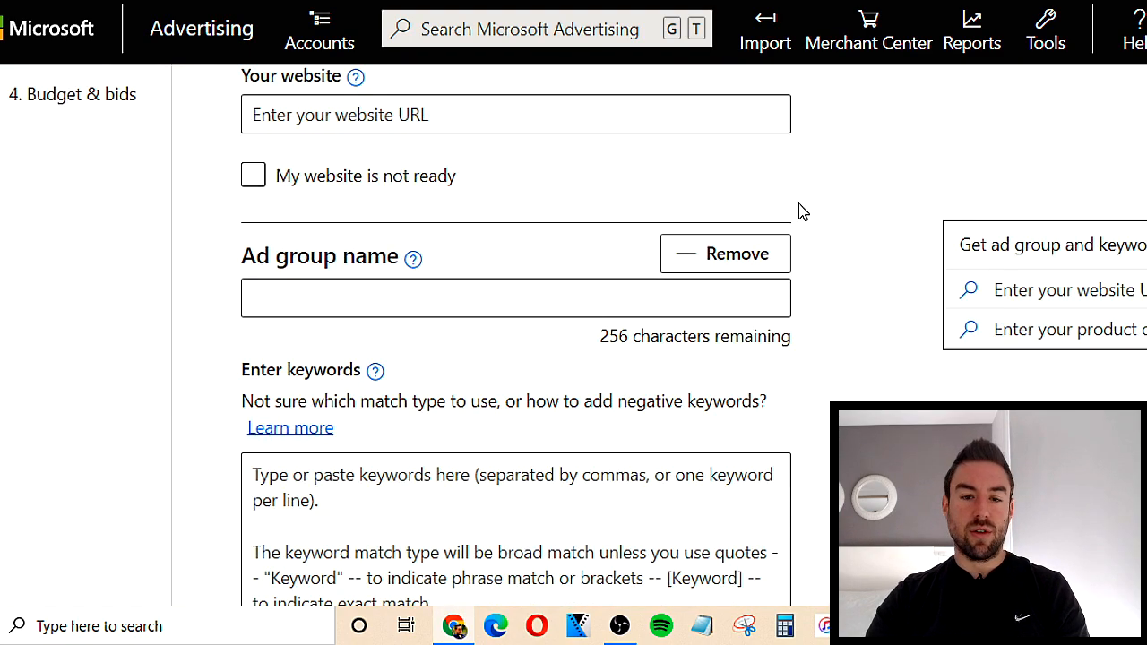
scroll(798, 220, "up", 1)
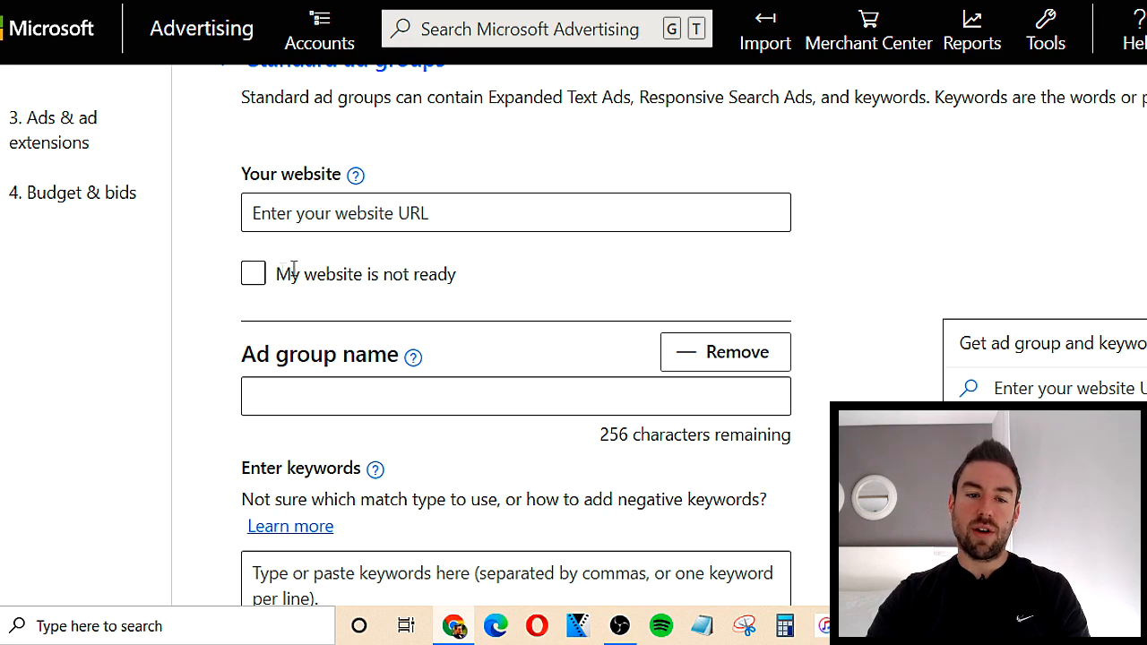
left_click(254, 274)
scroll(280, 240, "down", 2)
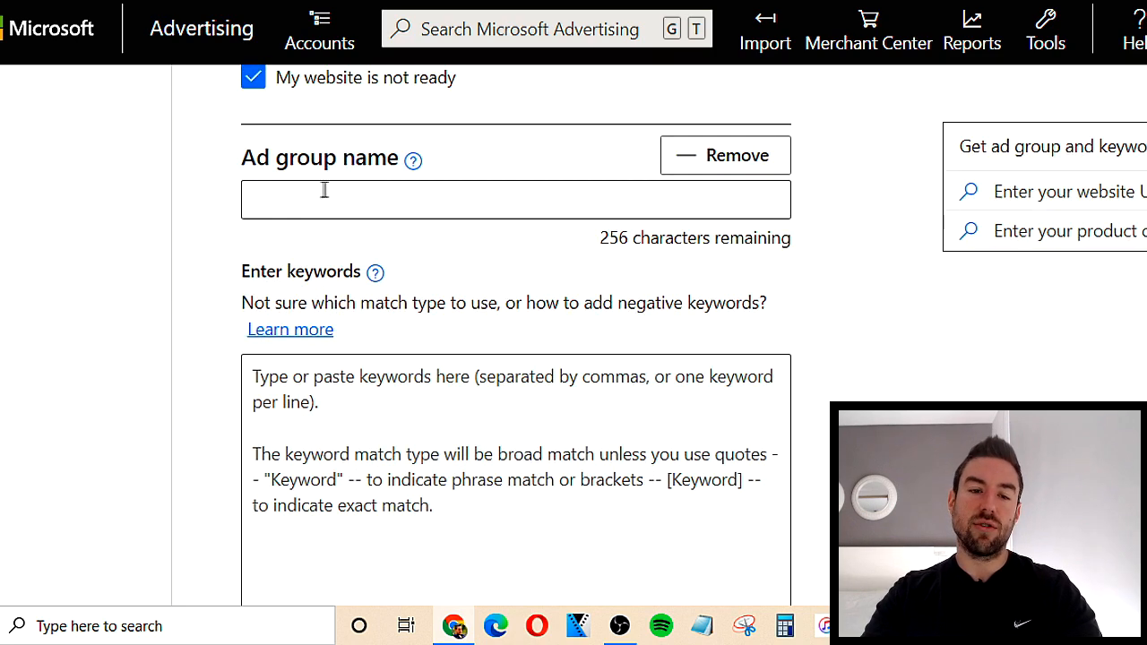
left_click(356, 204)
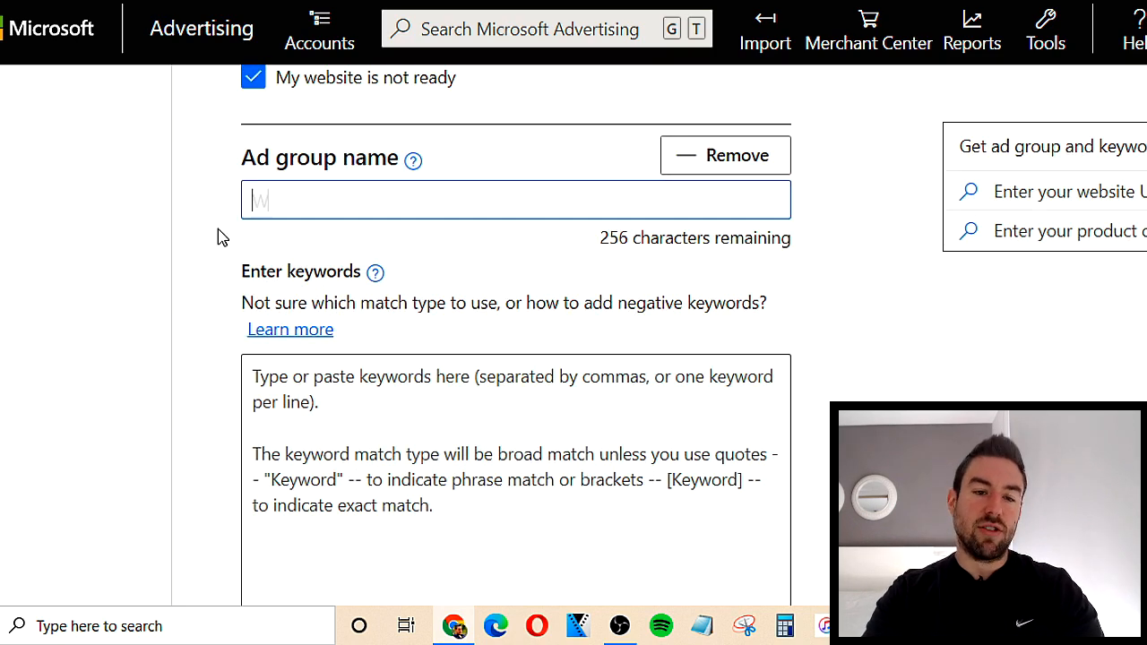
type("Weight Loss Keywords")
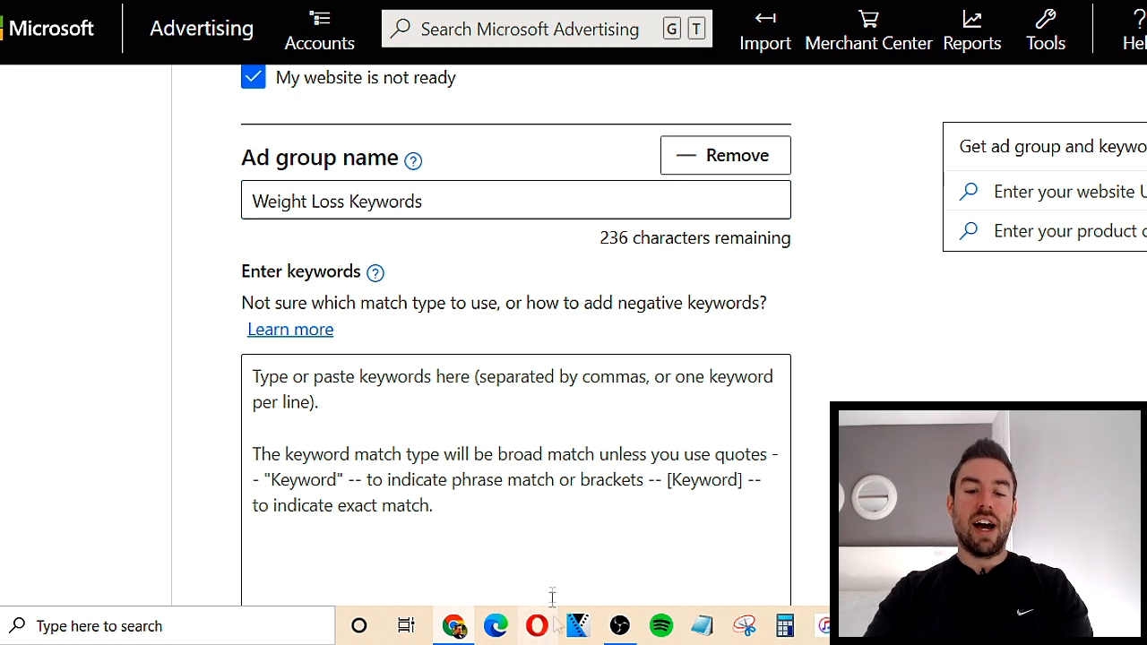
- Get ad group and keyword suggestions for the product "weight loss" and look over the suggested ad groups
scroll(926, 192, "up", 1)
scroll(926, 192, "down", 1)
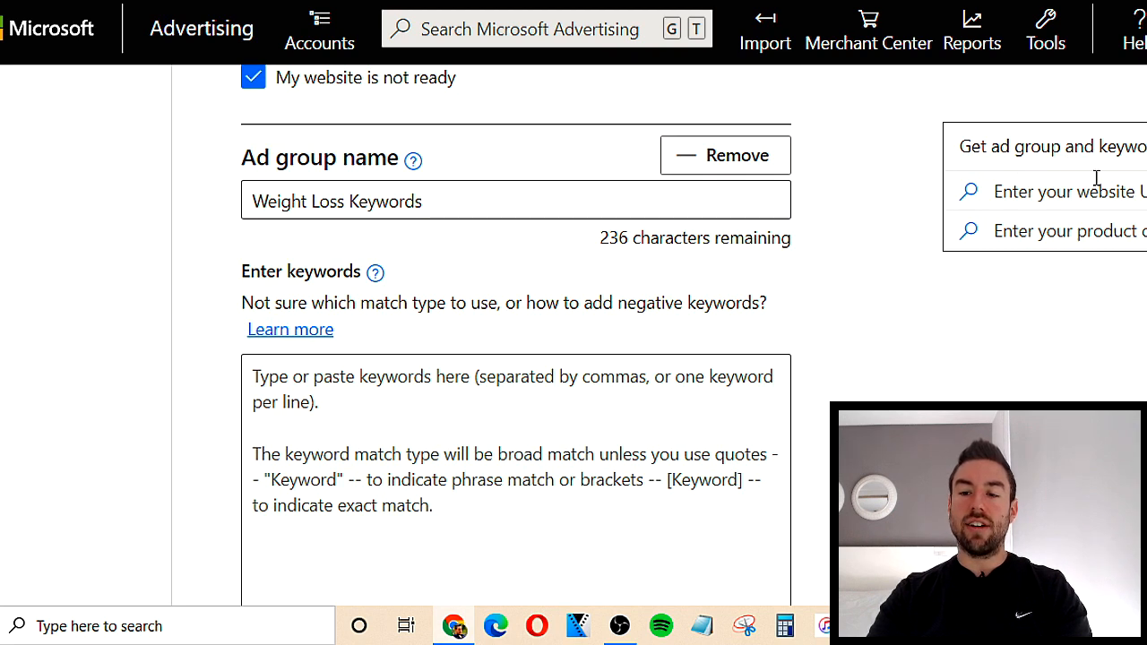
left_click(1072, 231)
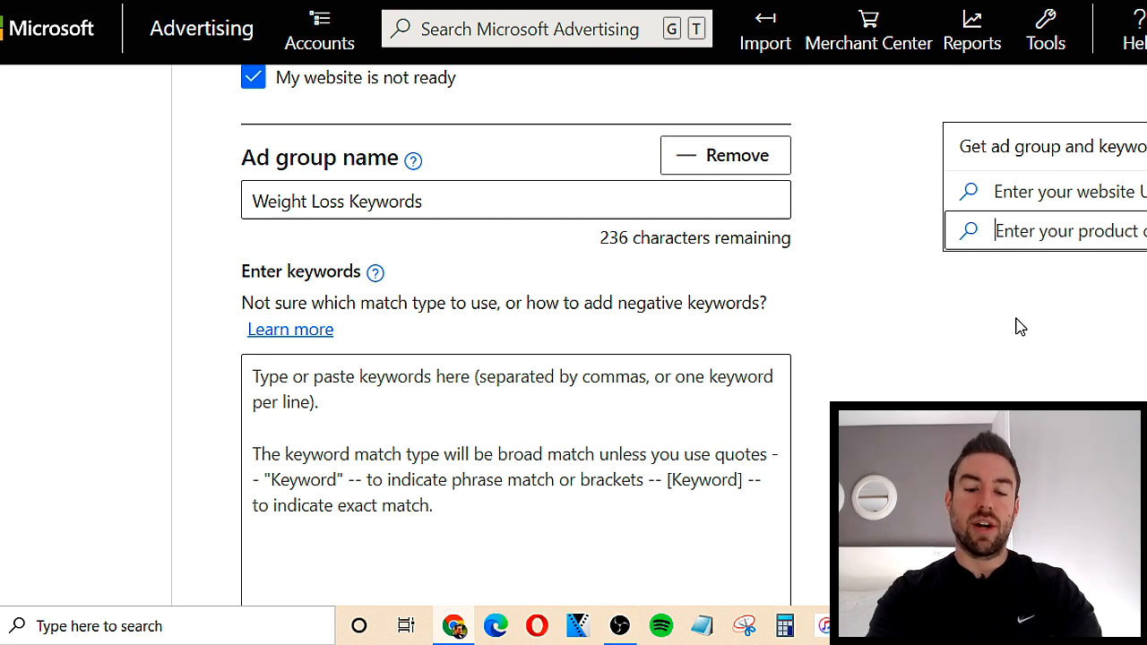
type("weight los")
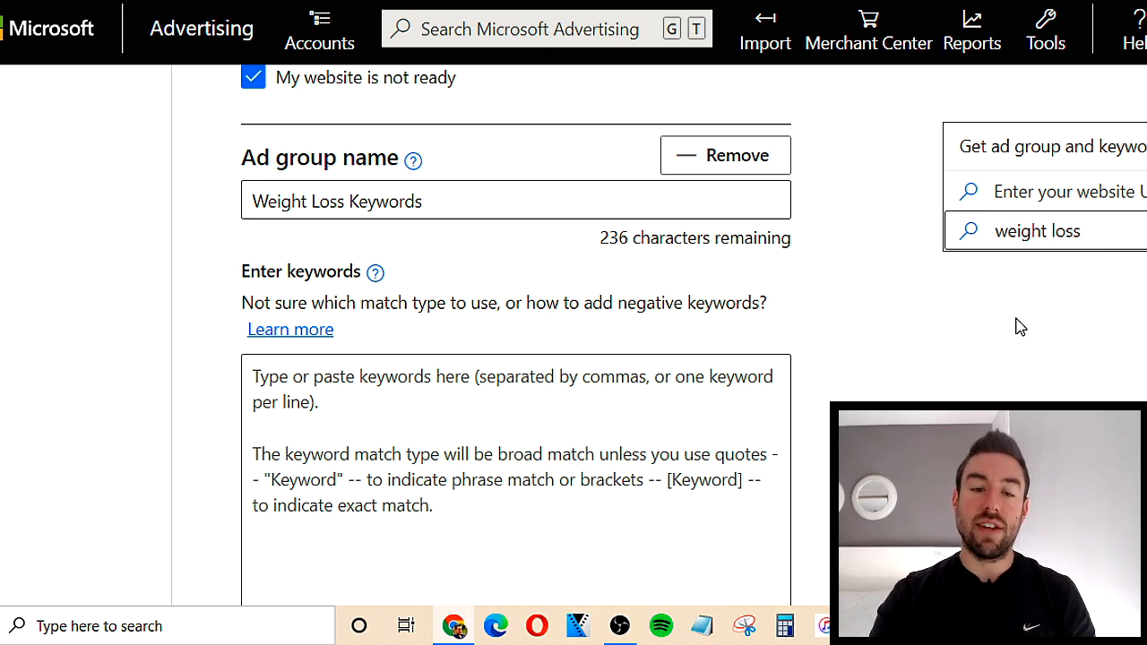
type("s")
key("Return")
scroll(945, 176, "down", 1)
scroll(945, 176, "down", 4)
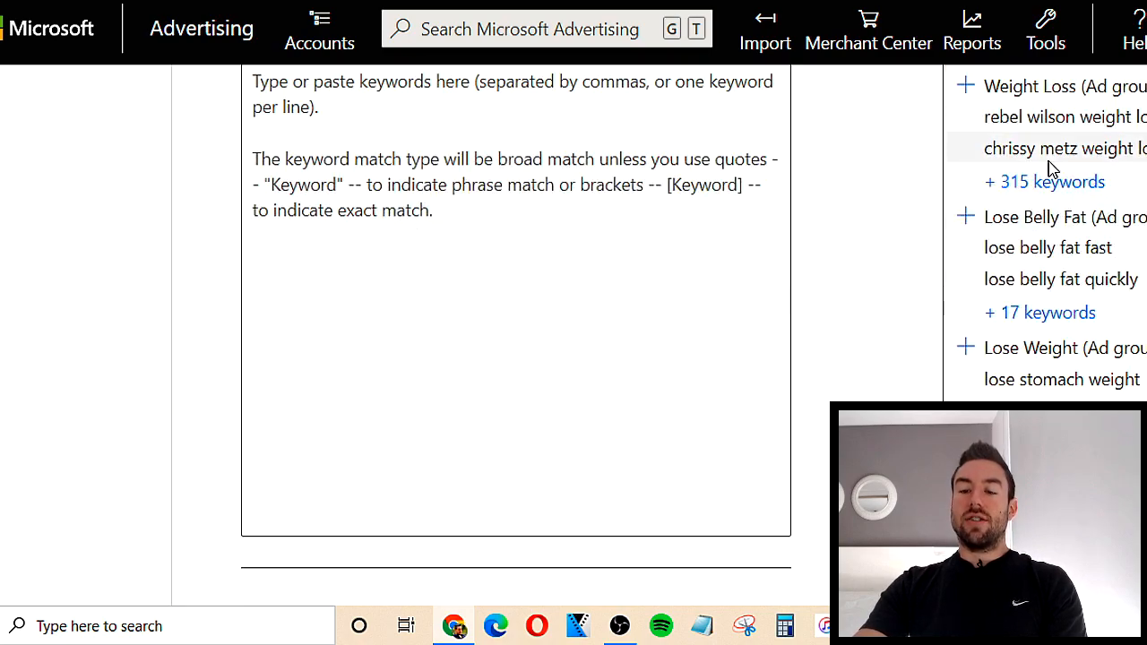
scroll(1080, 278, "up", 3)
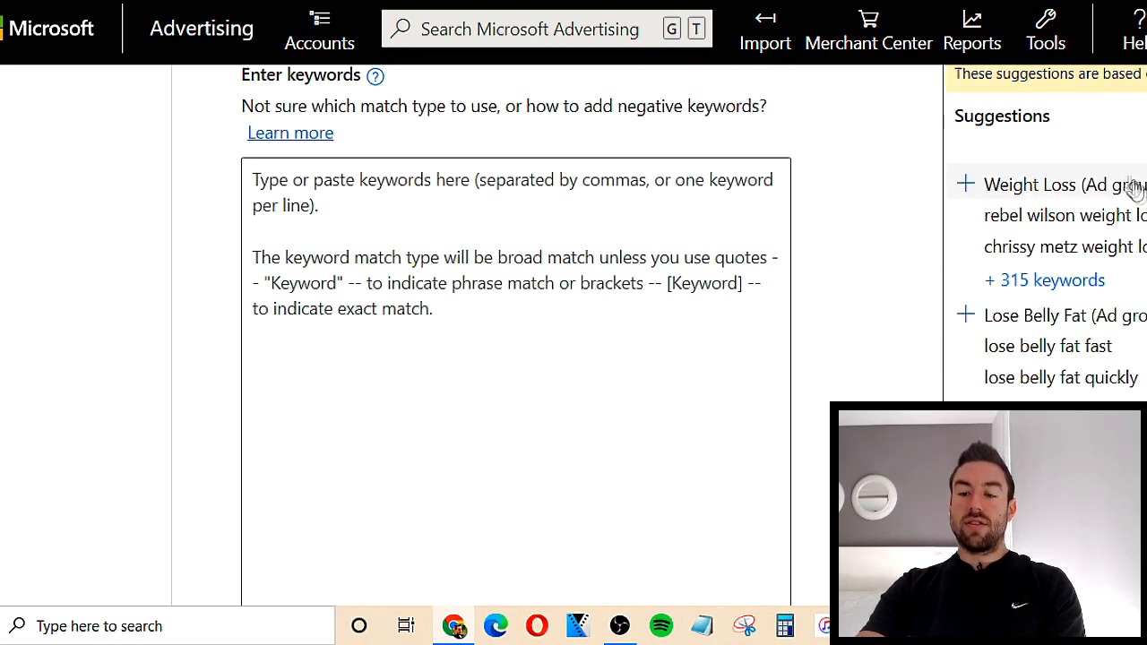
scroll(1129, 185, "down", 6)
scroll(1129, 185, "up", 6)
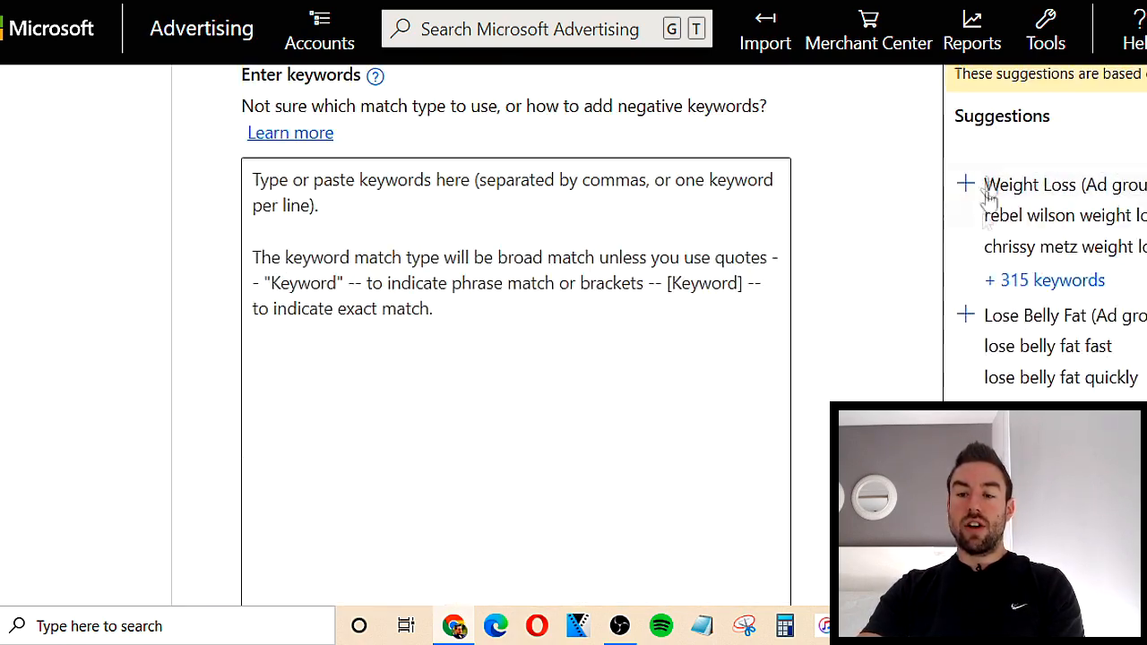
- Open the full keyword list of the suggested Weight Loss ad group and review its monthly searches and average cost per click
left_click(1042, 283)
scroll(422, 264, "down", 5)
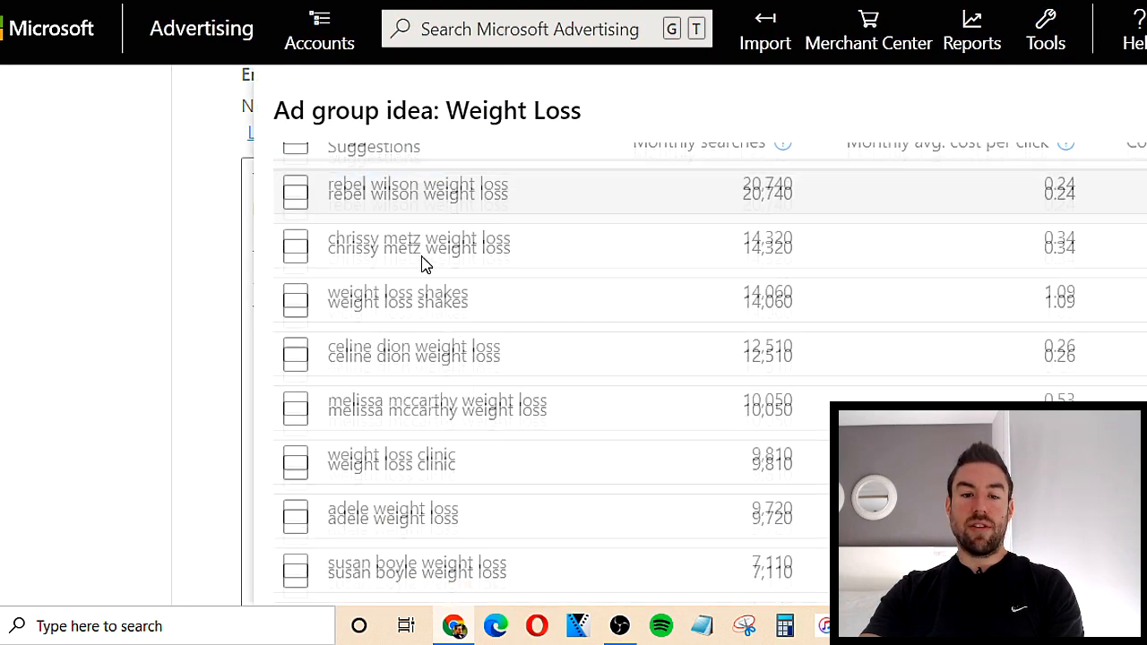
scroll(403, 358, "down", 2)
scroll(430, 395, "up", 8)
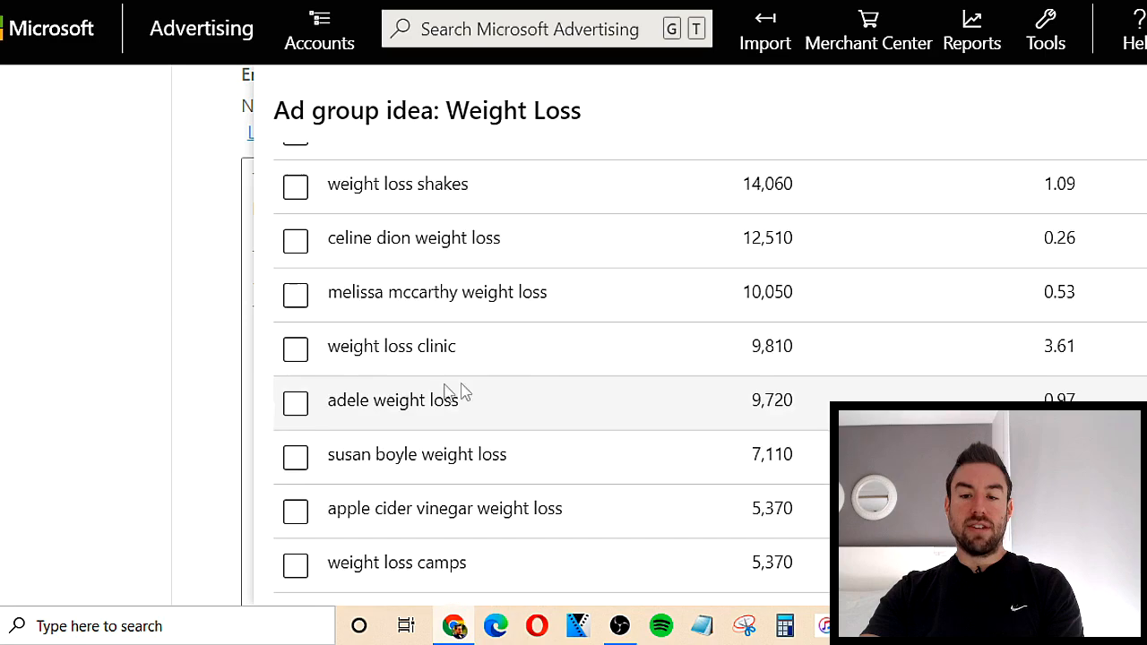
scroll(753, 266, "down", 1)
scroll(833, 309, "up", 1)
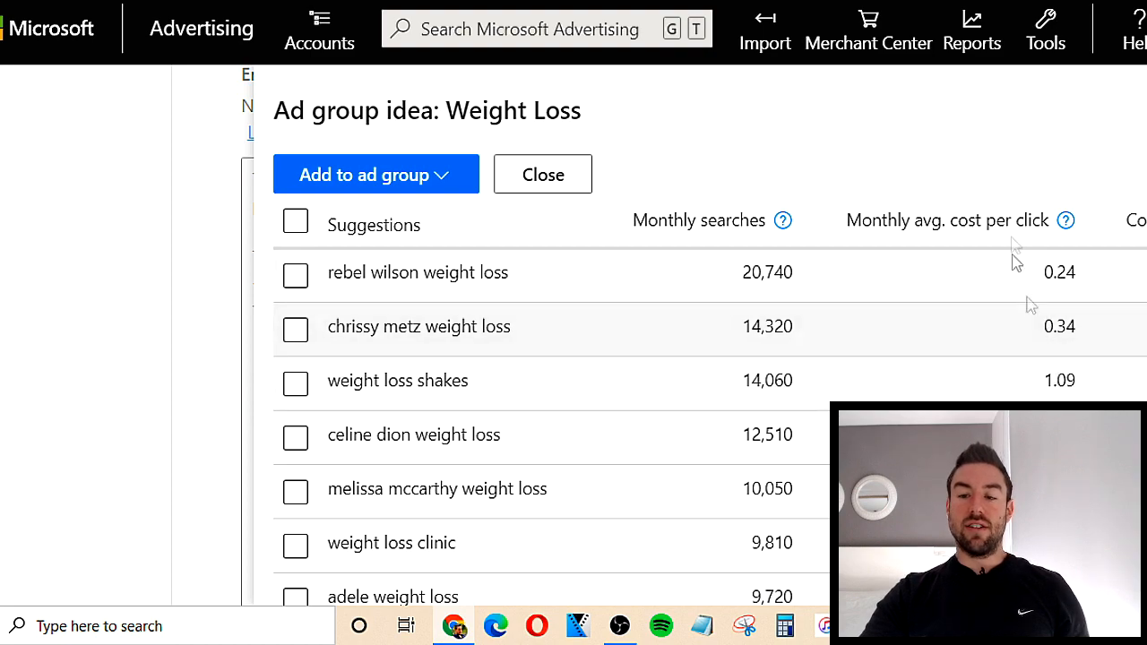
scroll(1045, 319, "down", 2)
scroll(1045, 318, "up", 2)
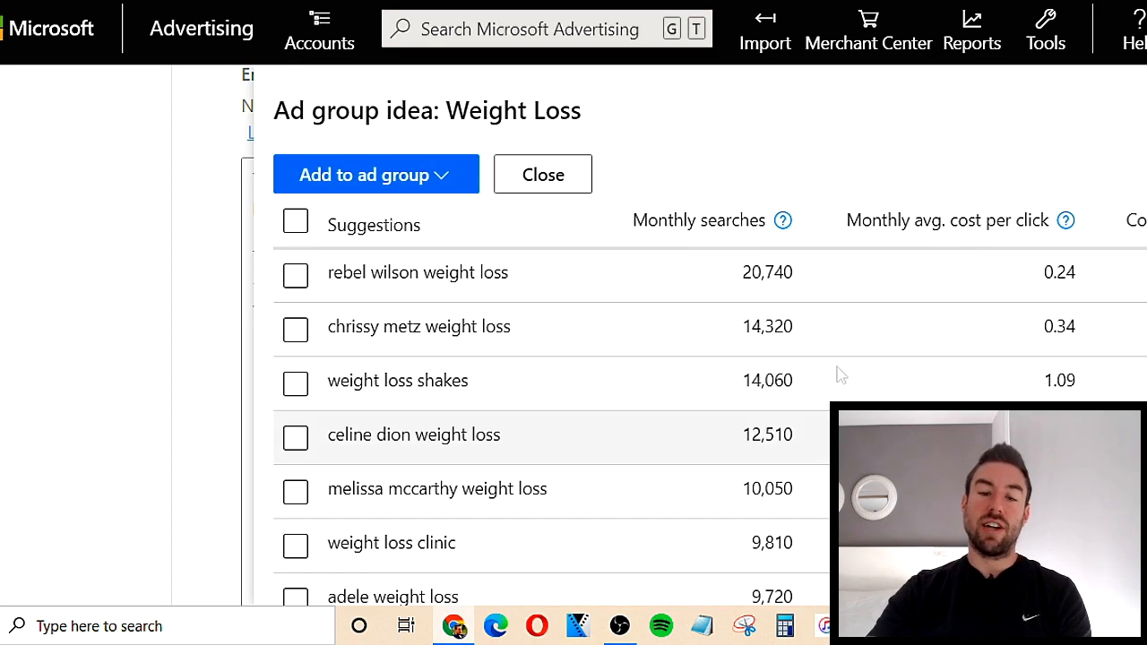
- Select all suggested Weight Loss keywords and add them to the existing "Weight Loss Keywords" ad group
left_click(296, 226)
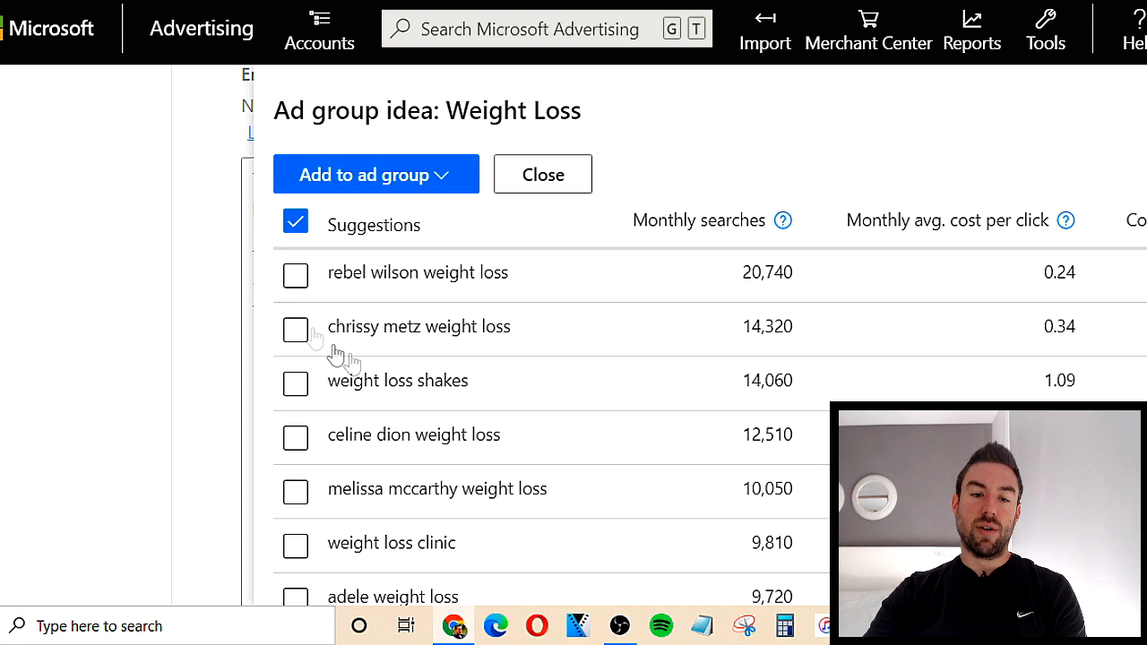
left_click(360, 184)
mouse_move(379, 303)
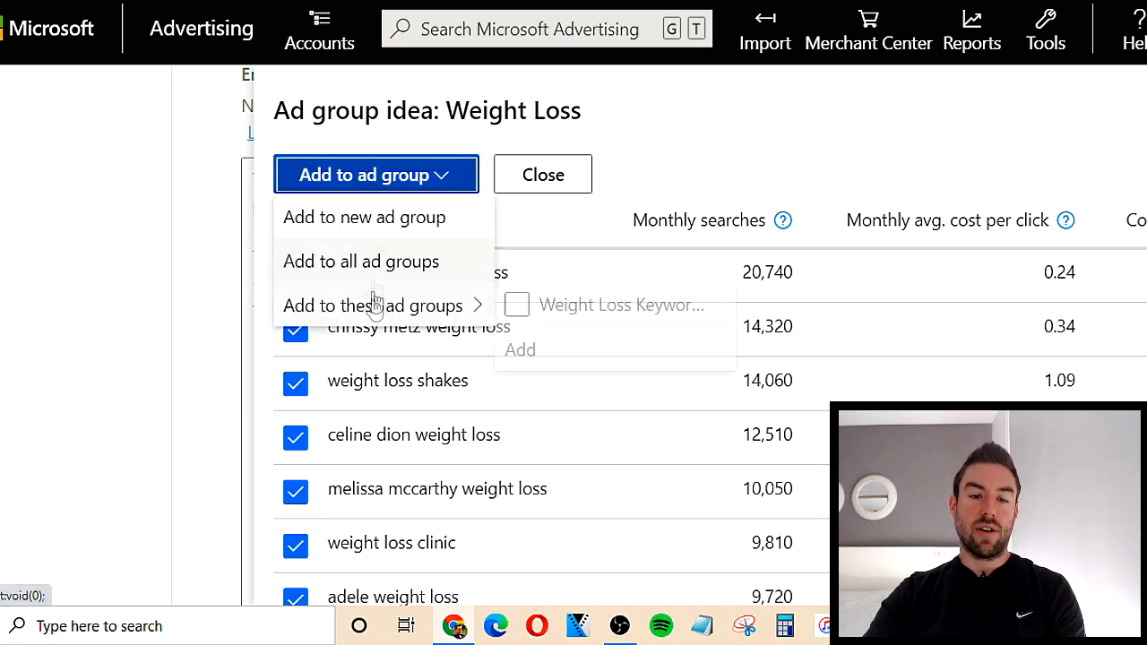
left_click(517, 306)
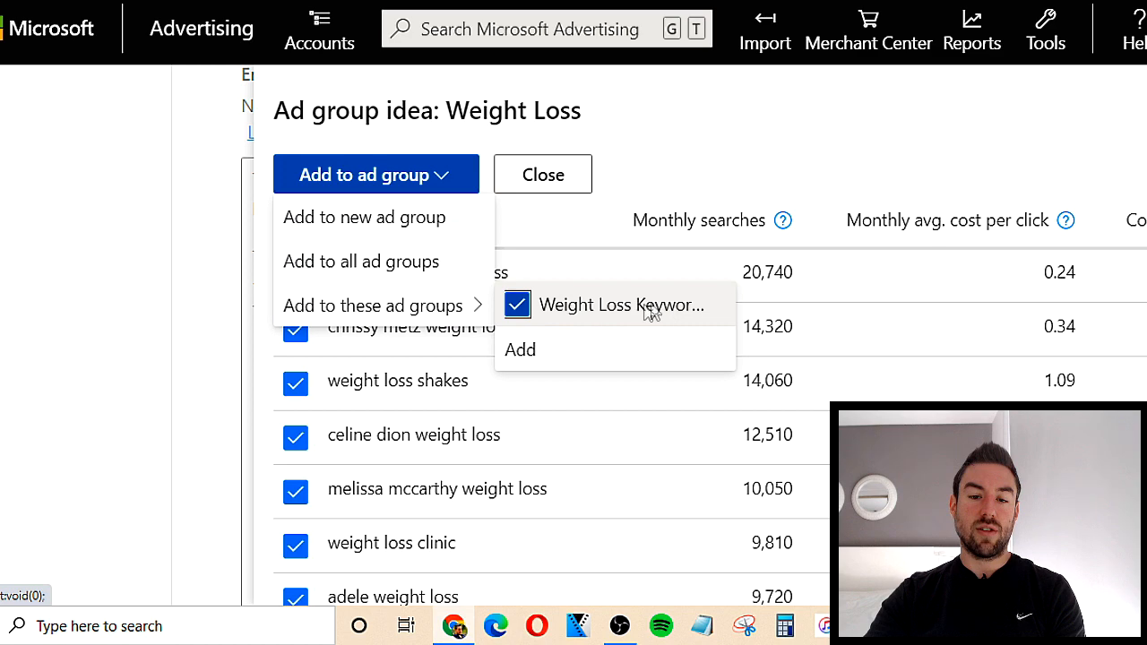
left_click(533, 351)
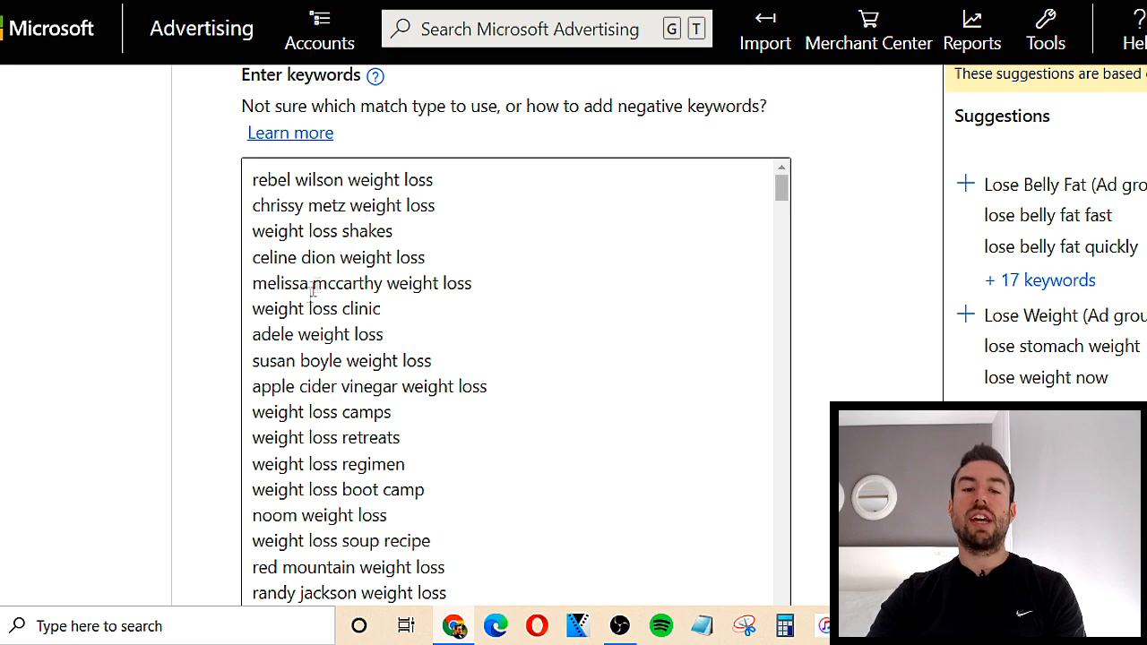
- Check the keywords added to the ad group, then save it and continue to the ads and ad extensions
scroll(105, 308, "down", 3)
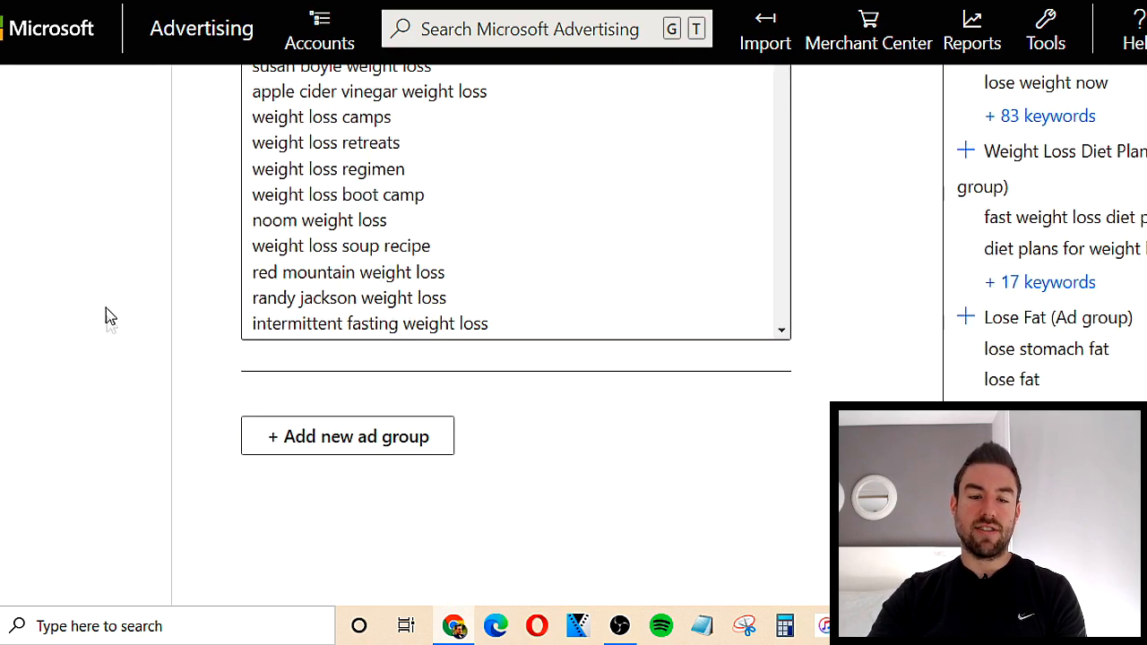
scroll(106, 308, "up", 3)
scroll(112, 224, "down", 10)
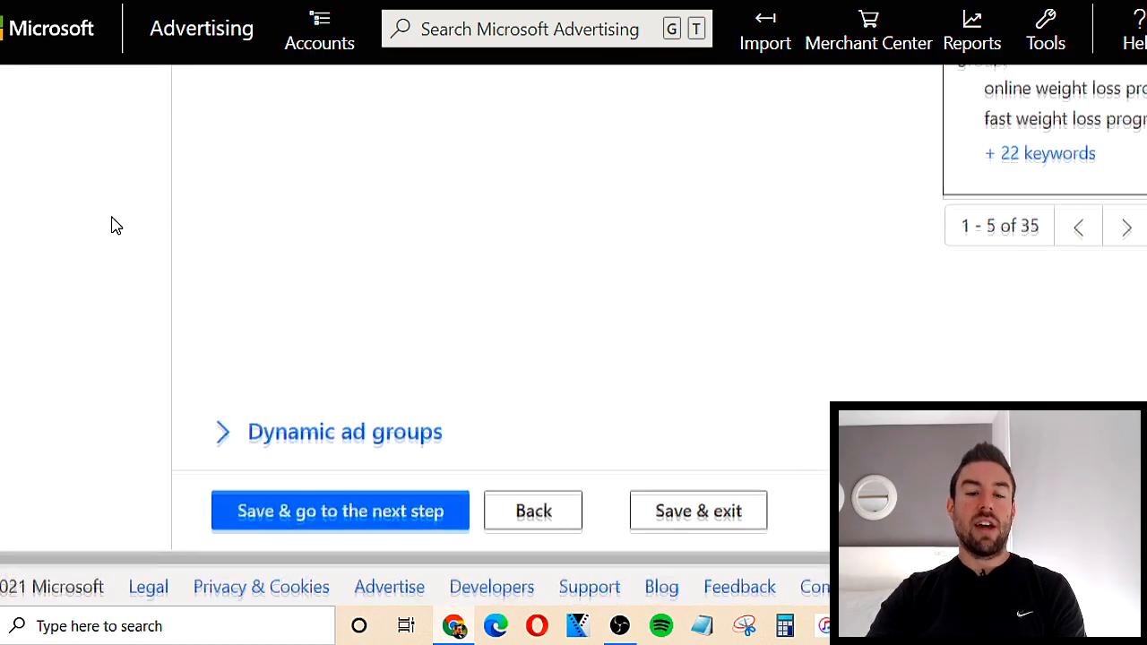
left_click(330, 508)
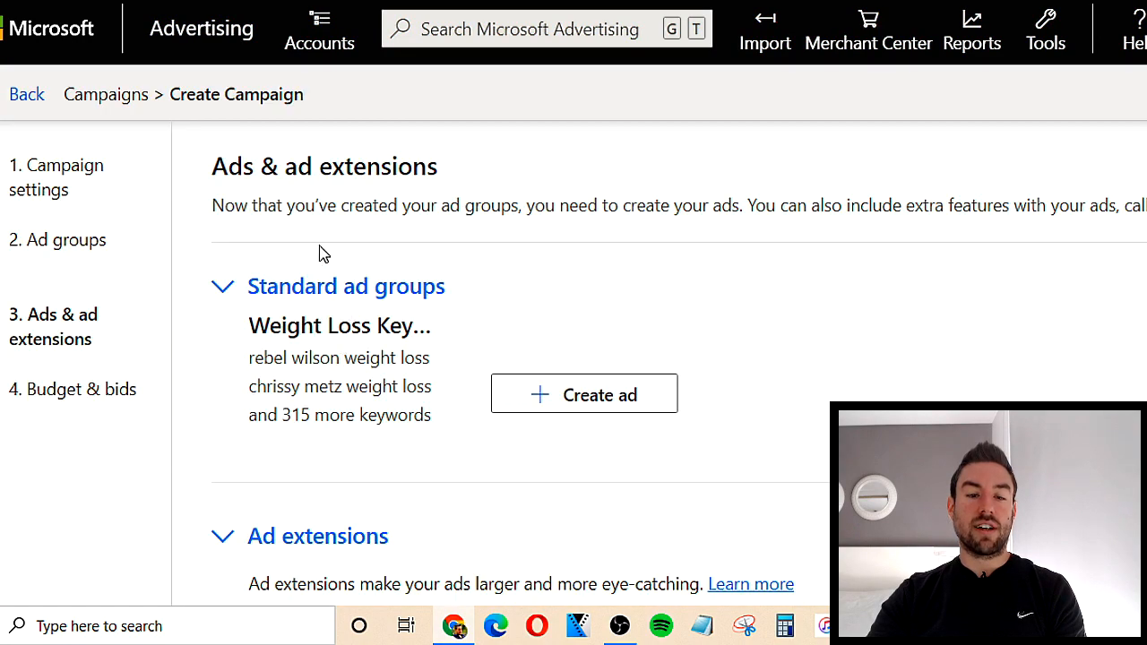
- Look through the available ad extensions and start creating an ad for the "Weight Loss Keywords" ad group
scroll(371, 228, "down", 3)
scroll(371, 227, "down", 10)
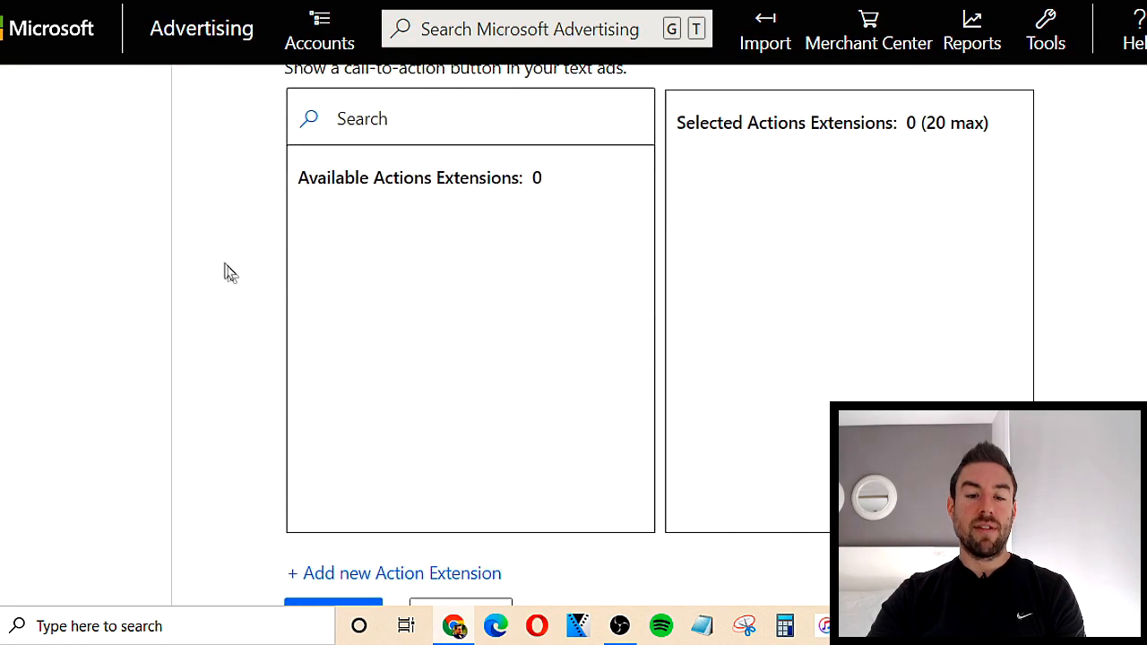
scroll(274, 268, "down", 15)
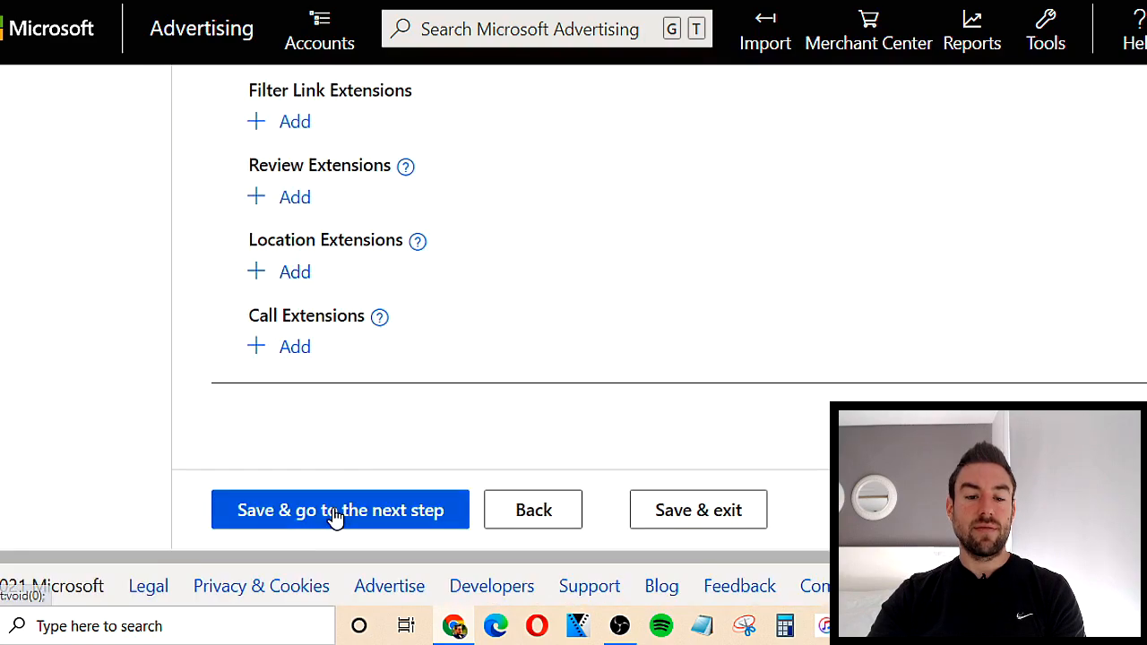
left_click(335, 513)
scroll(392, 243, "down", 1)
left_click(317, 359)
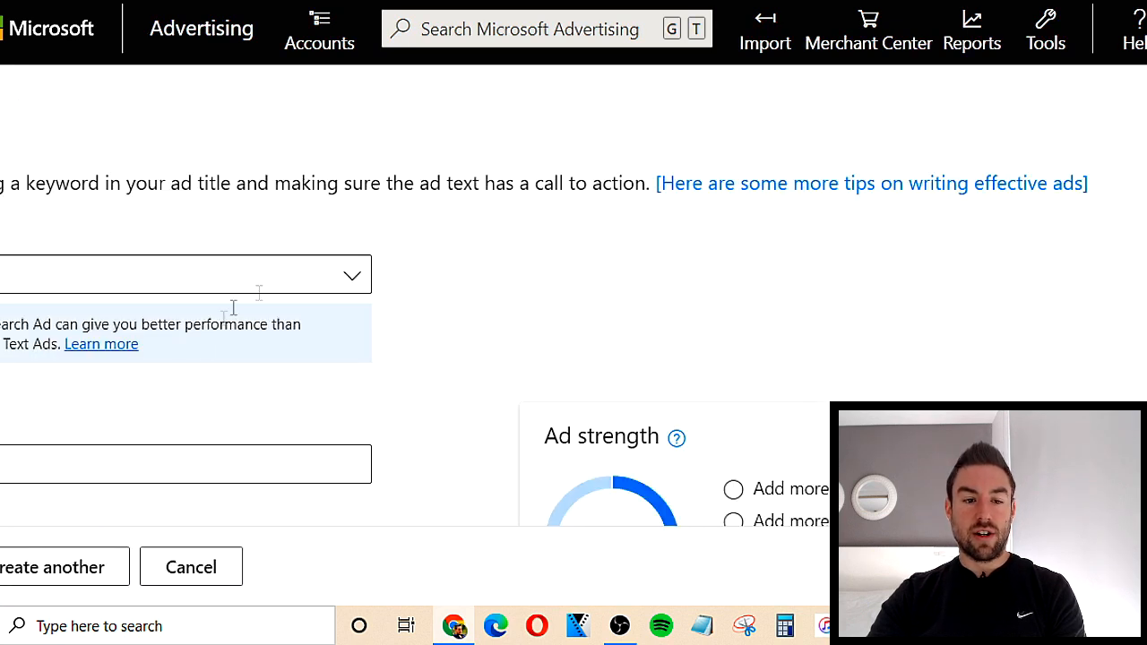
- Zoom the browser page out so that more of the ad creation form fits on screen
key("alt+f")
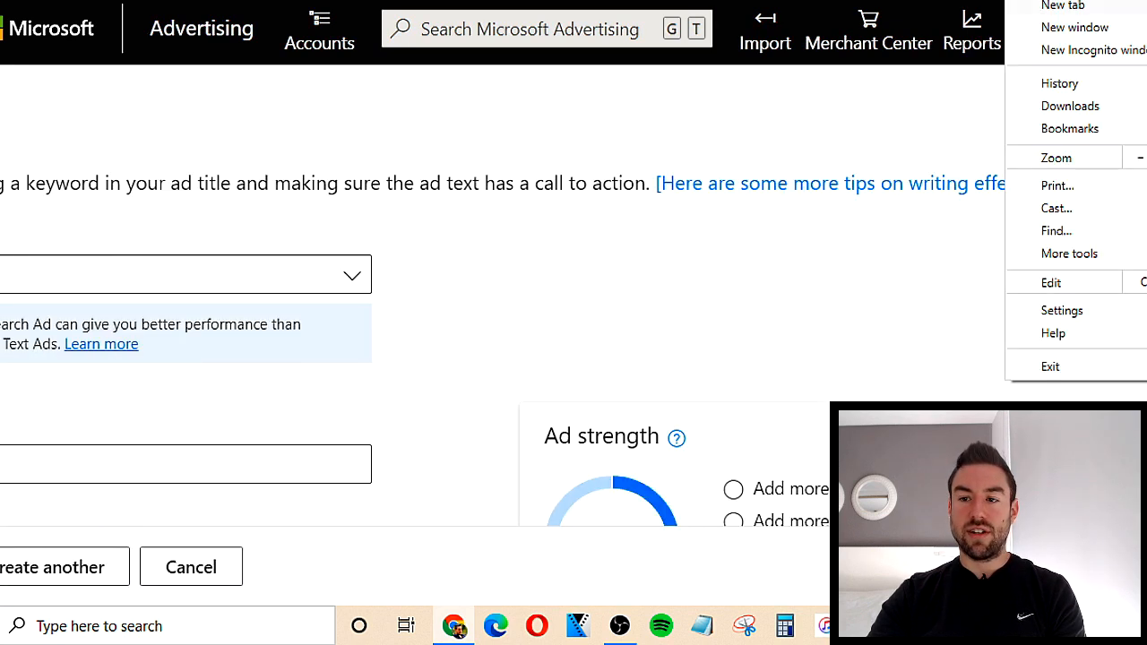
left_click(1140, 158)
left_click(697, 244)
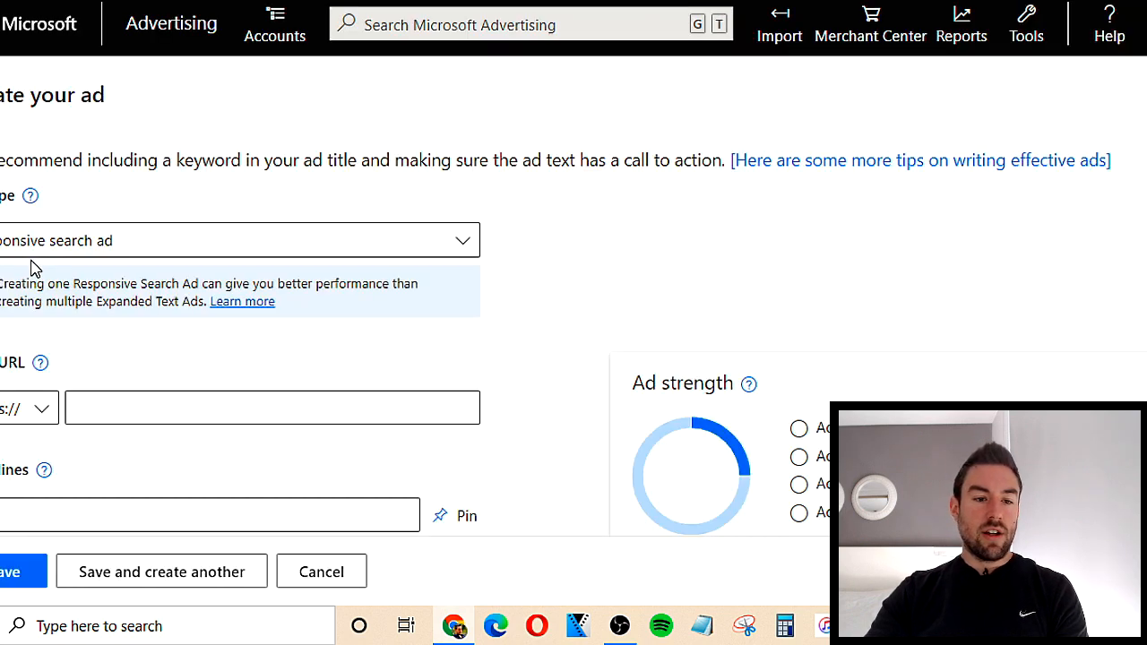
- Review the responsive search ad form, including the final URL, the headlines and the ad strength
scroll(679, 249, "down", 2)
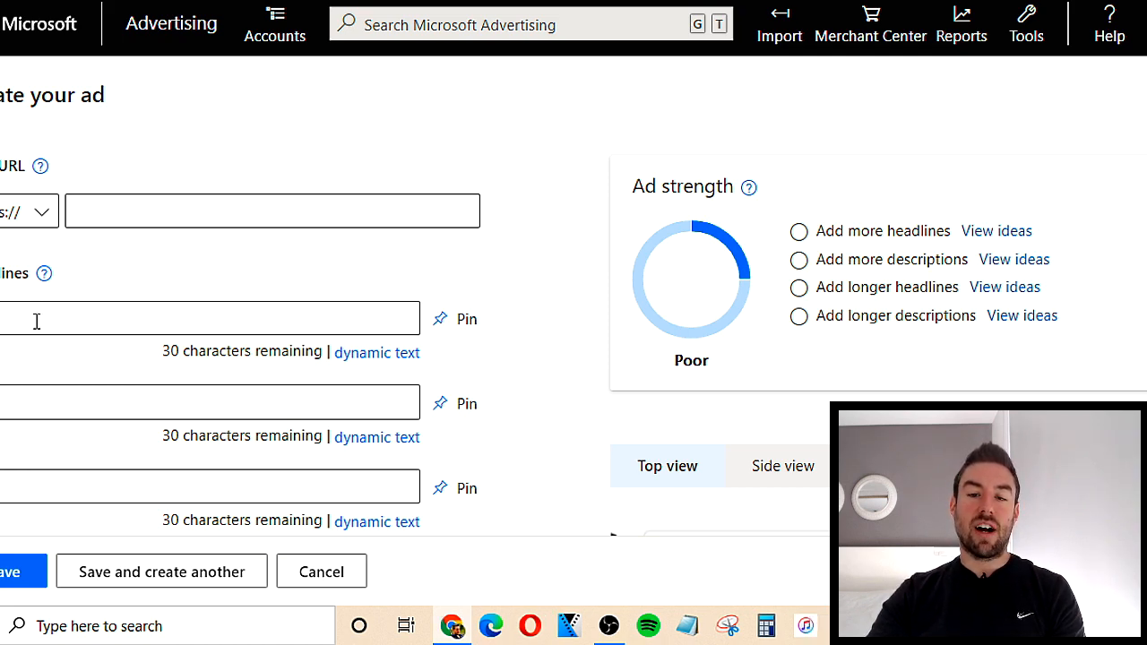
scroll(37, 321, "down", 3)
scroll(116, 313, "down", 2)
scroll(116, 312, "up", 8)
scroll(128, 296, "down", 1)
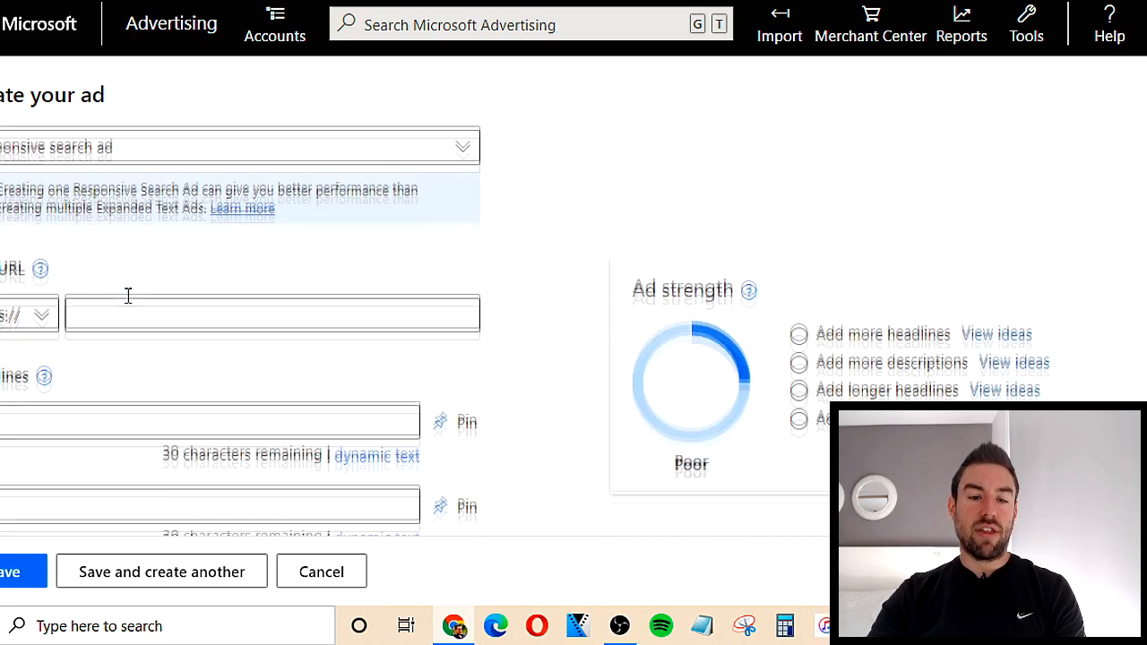
scroll(128, 296, "down", 2)
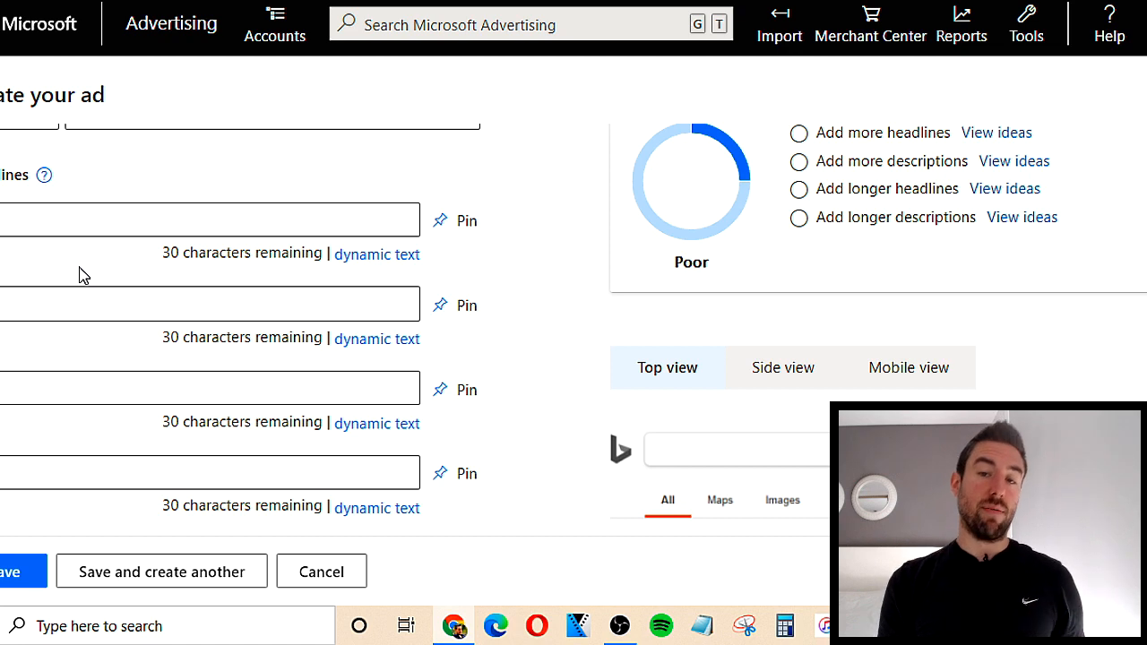
- Insert a dynamic placeholder in the first headline, change it to {keyword} and check the ad preview
left_click(389, 257)
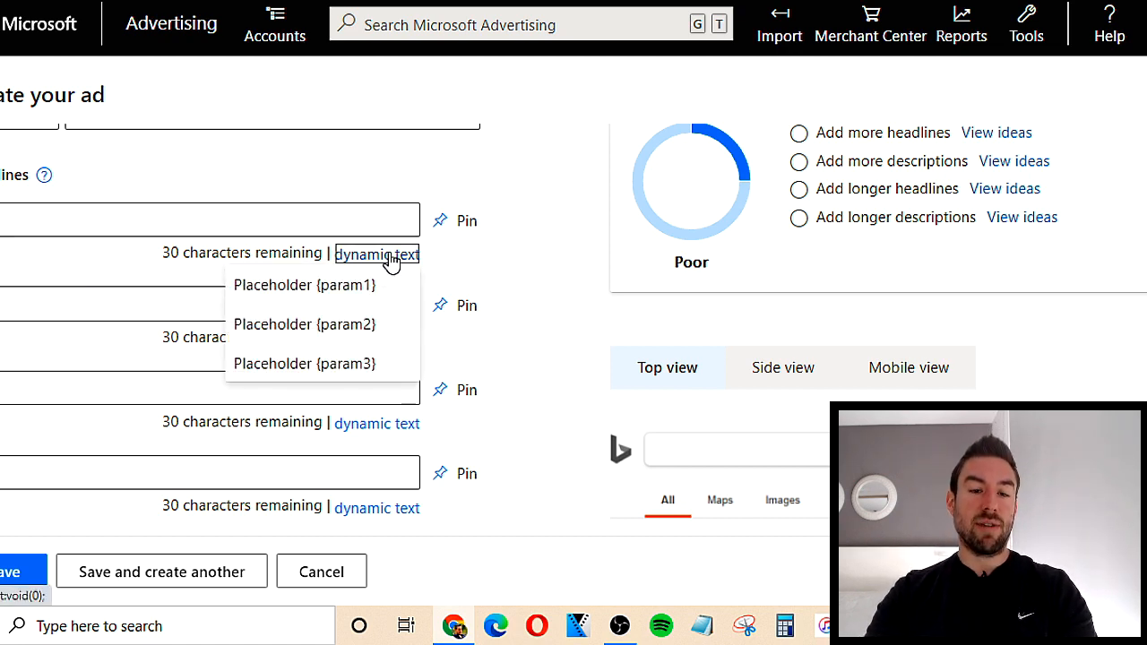
left_click(362, 289)
left_click_drag(1, 222, 6, 222)
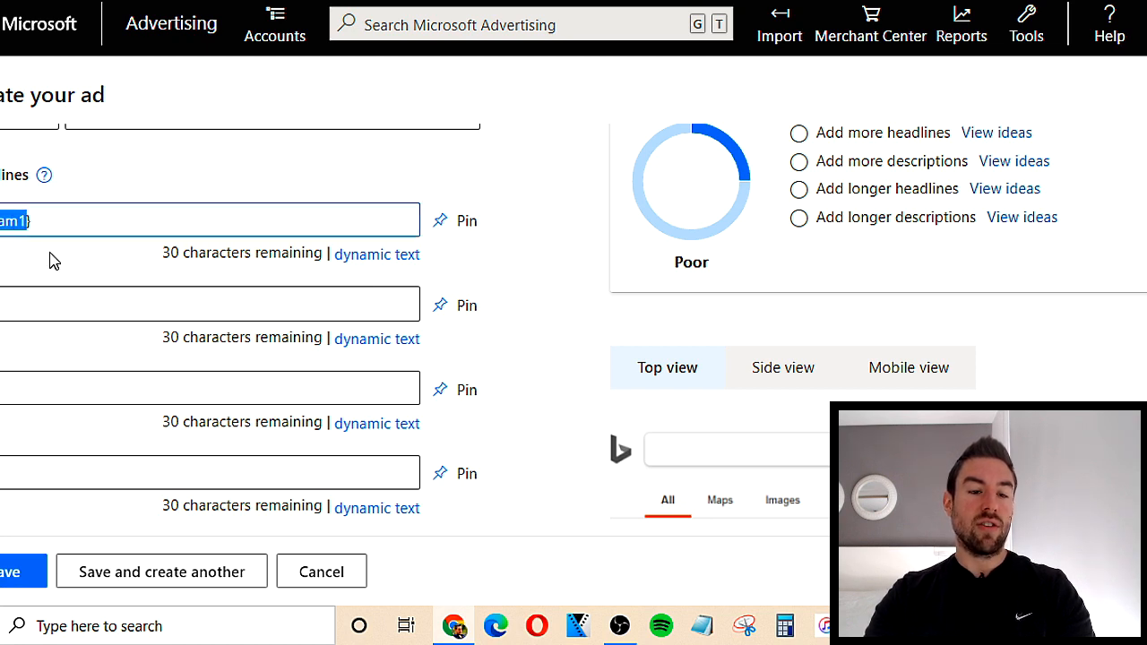
type("keyw")
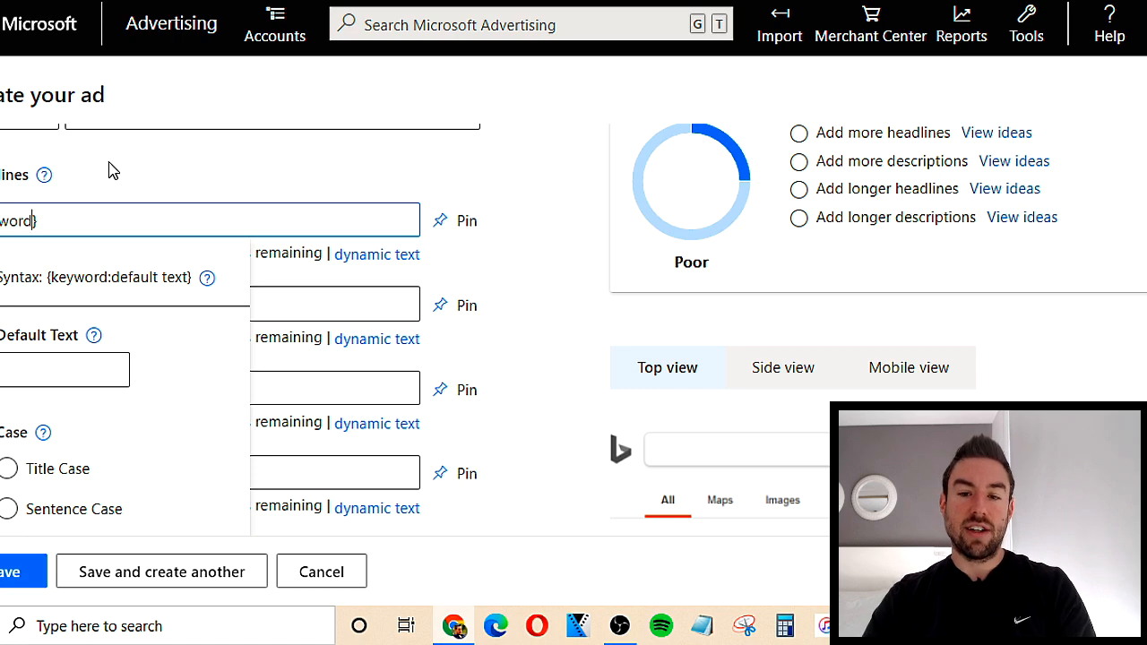
scroll(655, 234, "down", 4)
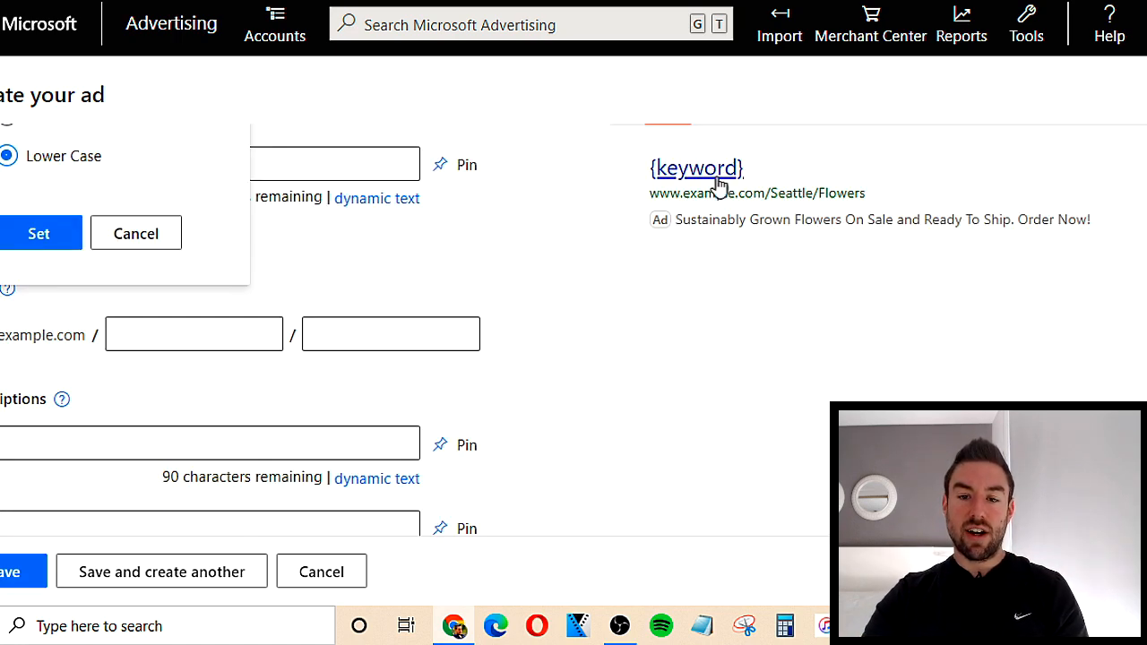
scroll(348, 359, "up", 4)
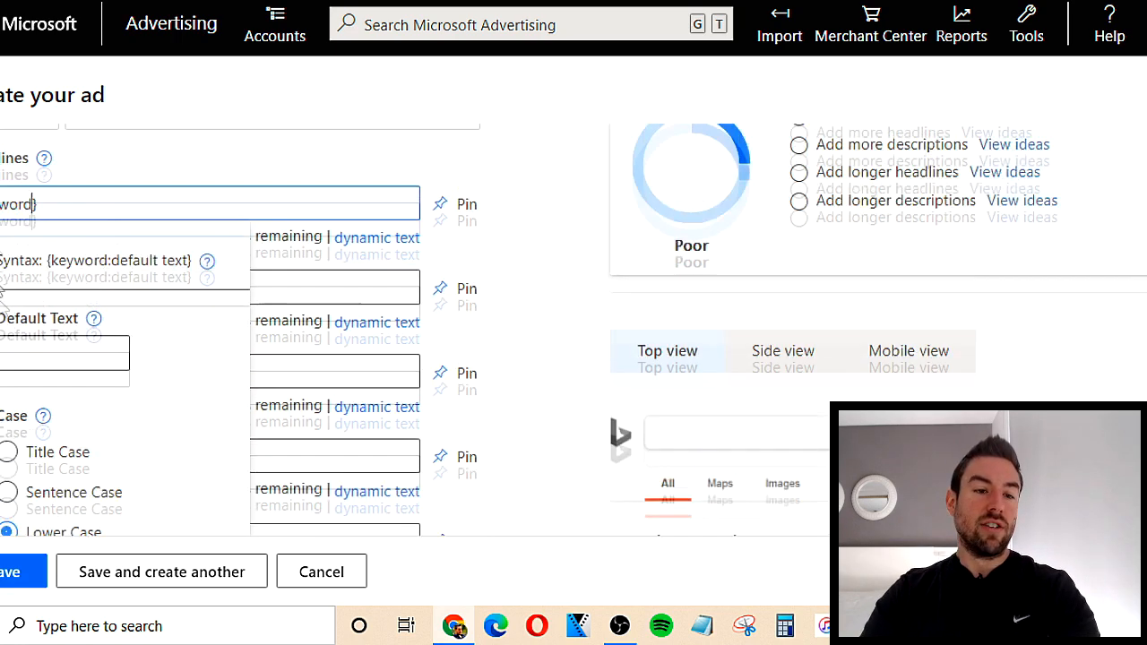
- Replace the first headline with "Best Weight Loss Program" and compare its ad preview with the Bing search results
triple_click(95, 224)
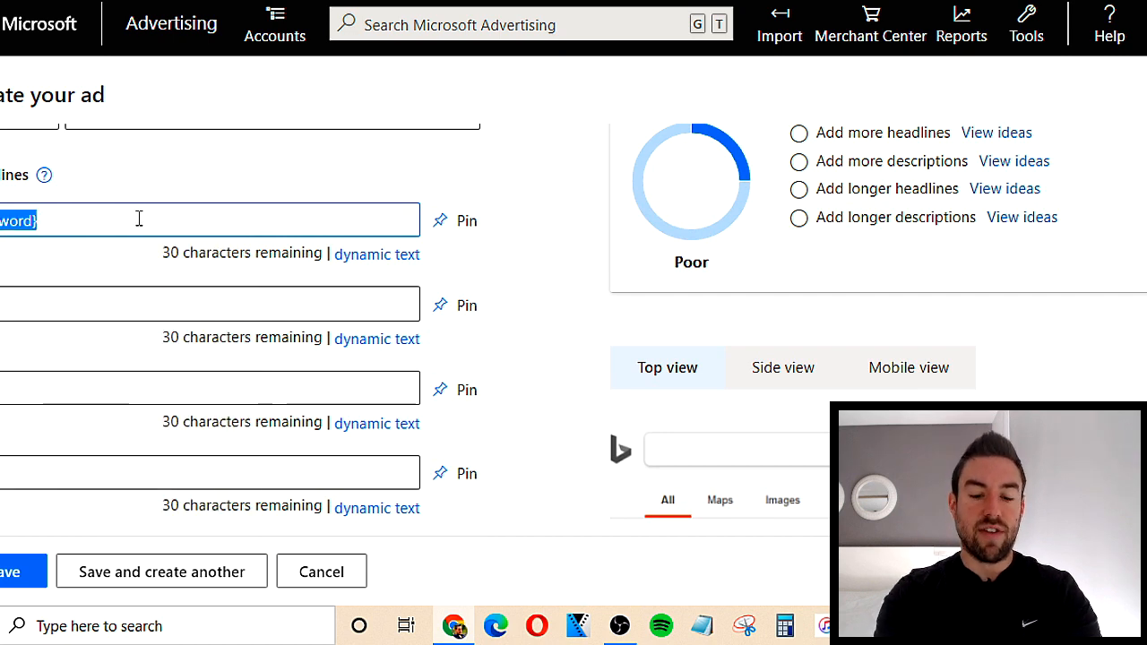
type("Best Weight Los")
type("s Program")
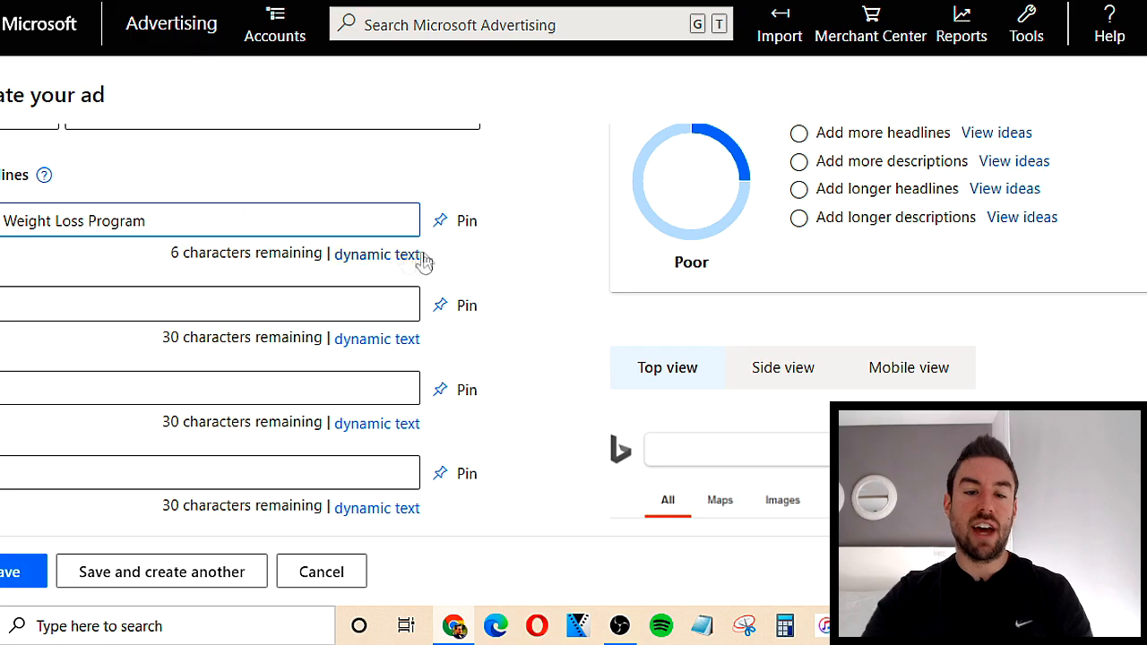
scroll(640, 299, "down", 3)
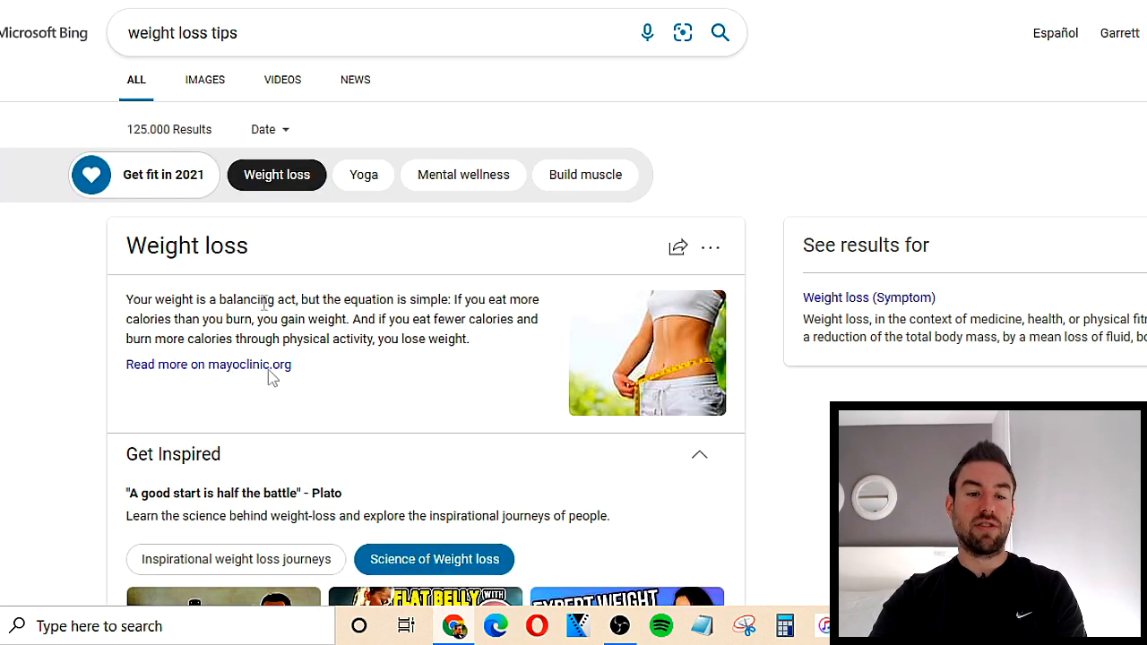
scroll(268, 370, "down", 3)
scroll(130, 430, "down", 4)
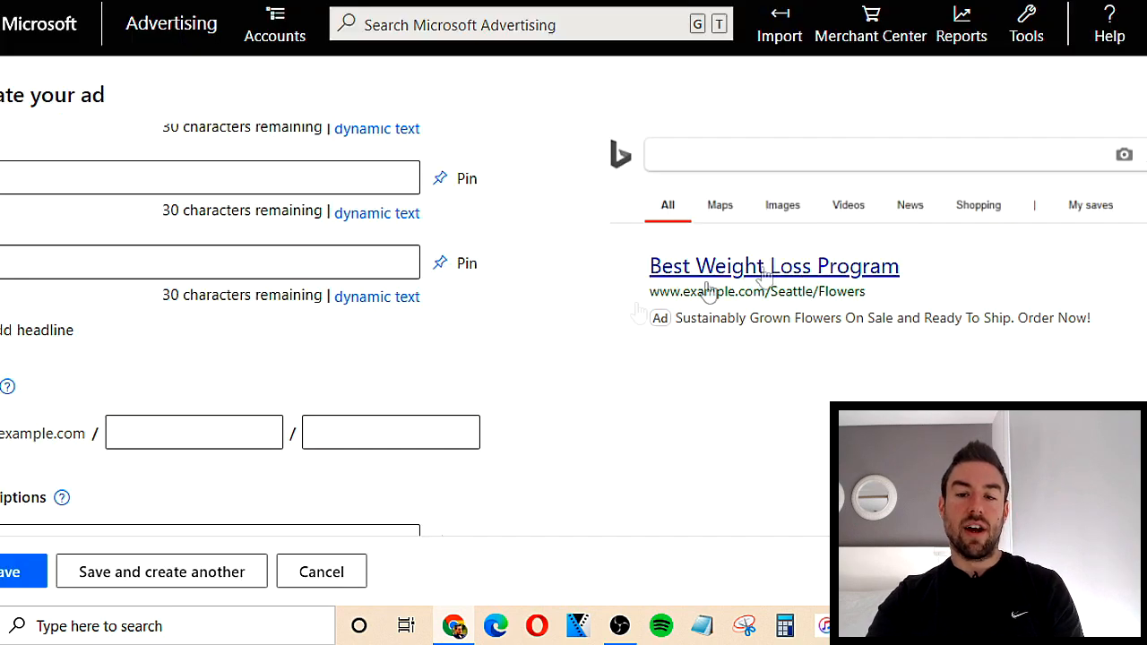
scroll(8, 350, "up", 5)
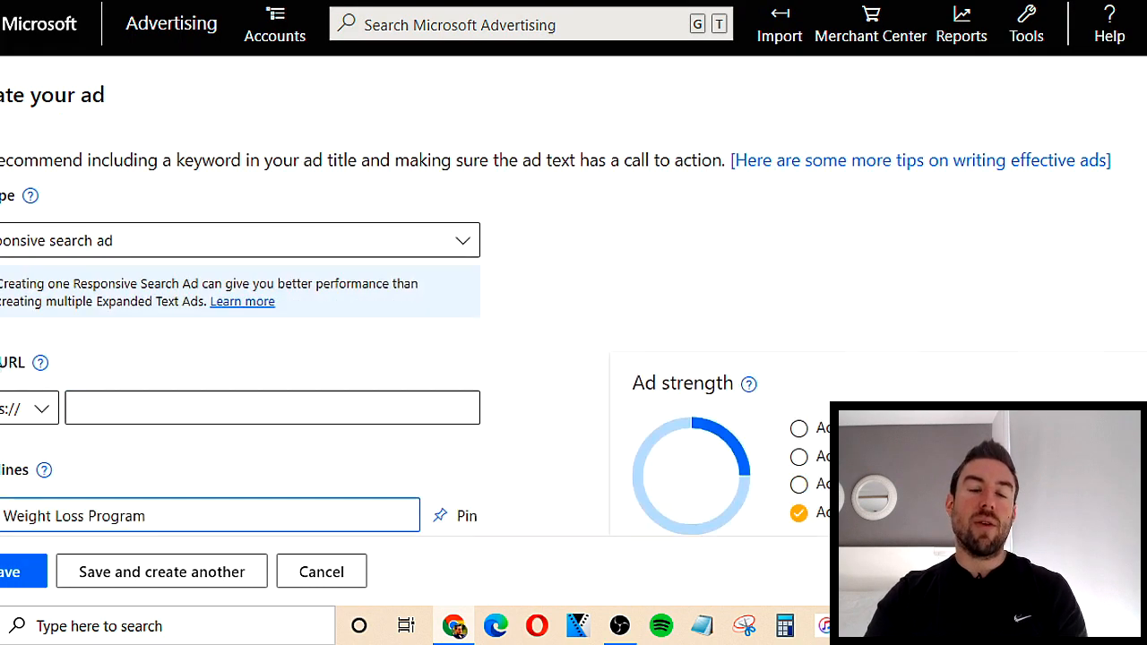
- Examine the result titles on the Bing results page for "weight loss tips"
scroll(56, 349, "down", 2)
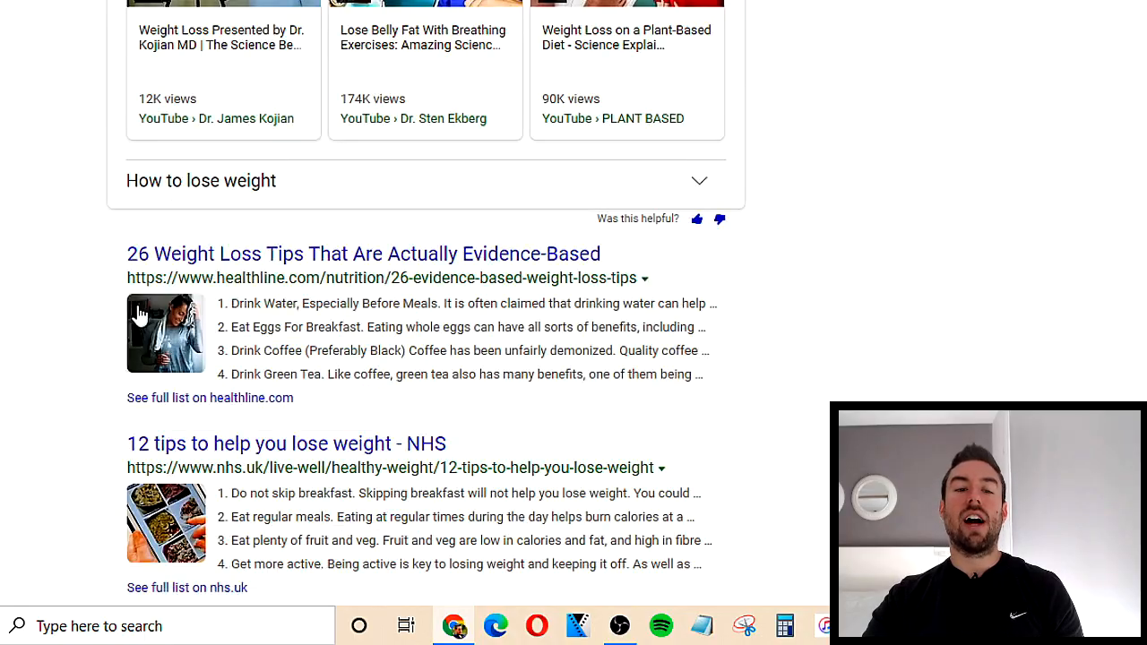
scroll(87, 279, "down", 3)
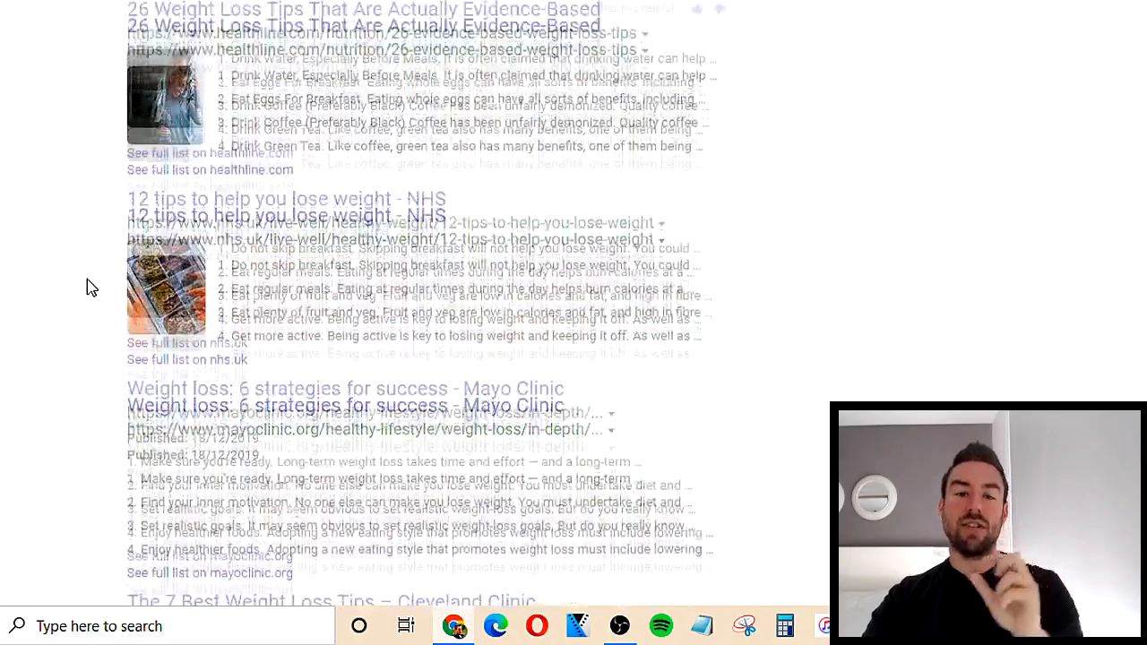
scroll(90, 301, "up", 5)
scroll(89, 300, "down", 4)
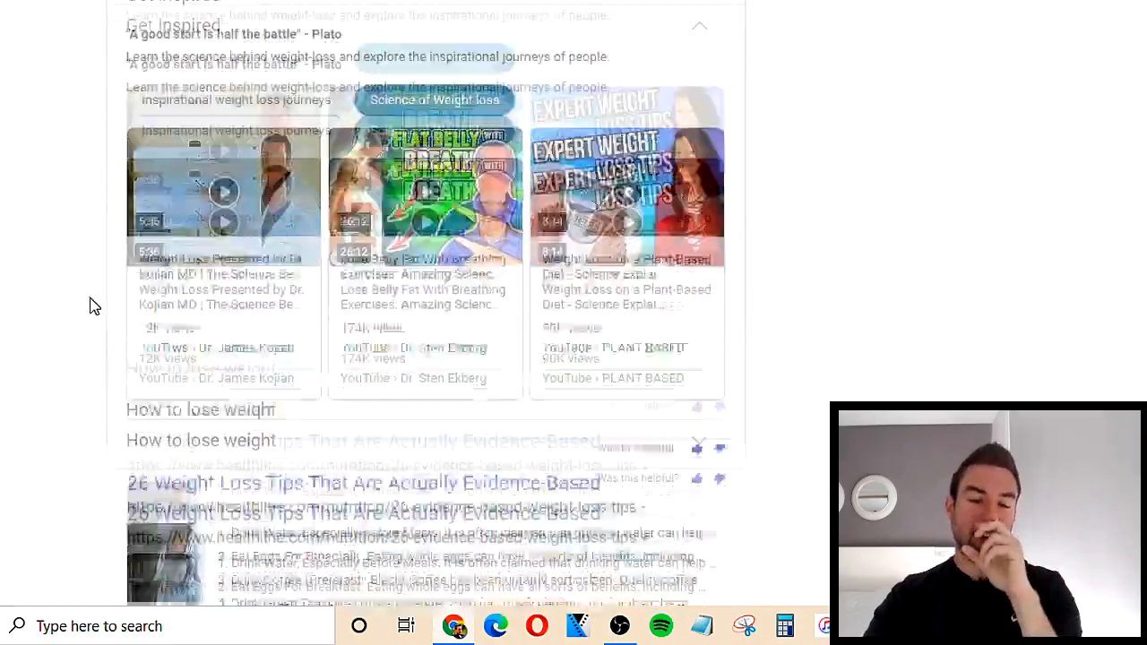
scroll(85, 259, "down", 3)
scroll(146, 223, "up", 4)
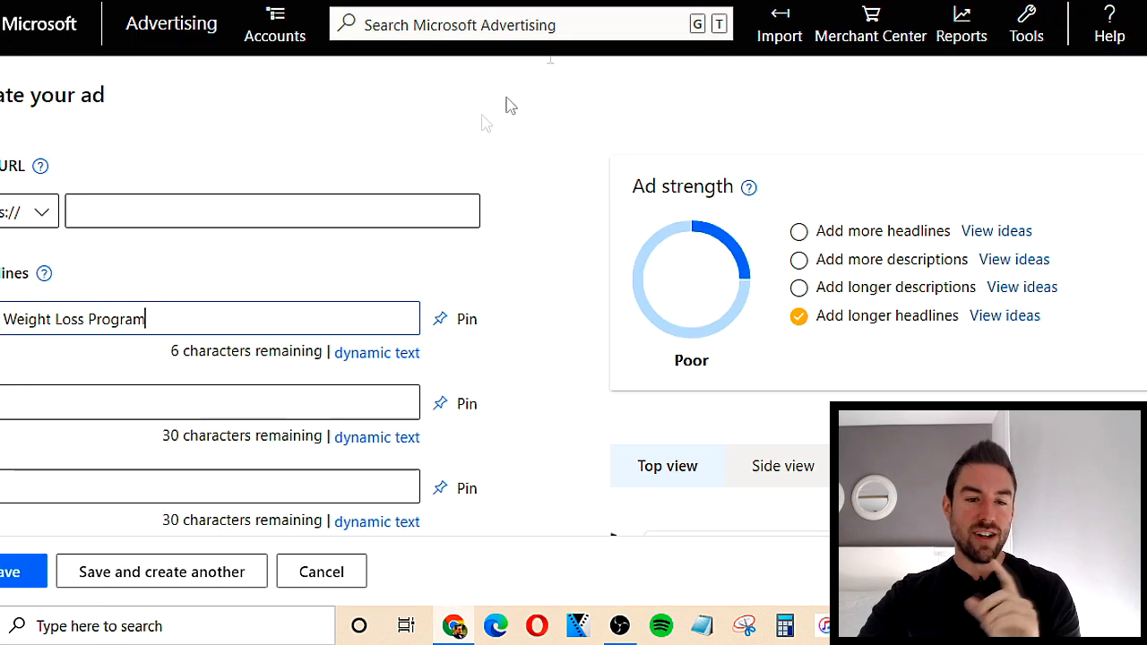
- Clear the first headline, insert the {param1} dynamic placeholder and change it to {keyword}
scroll(287, 292, "down", 1)
triple_click(135, 221)
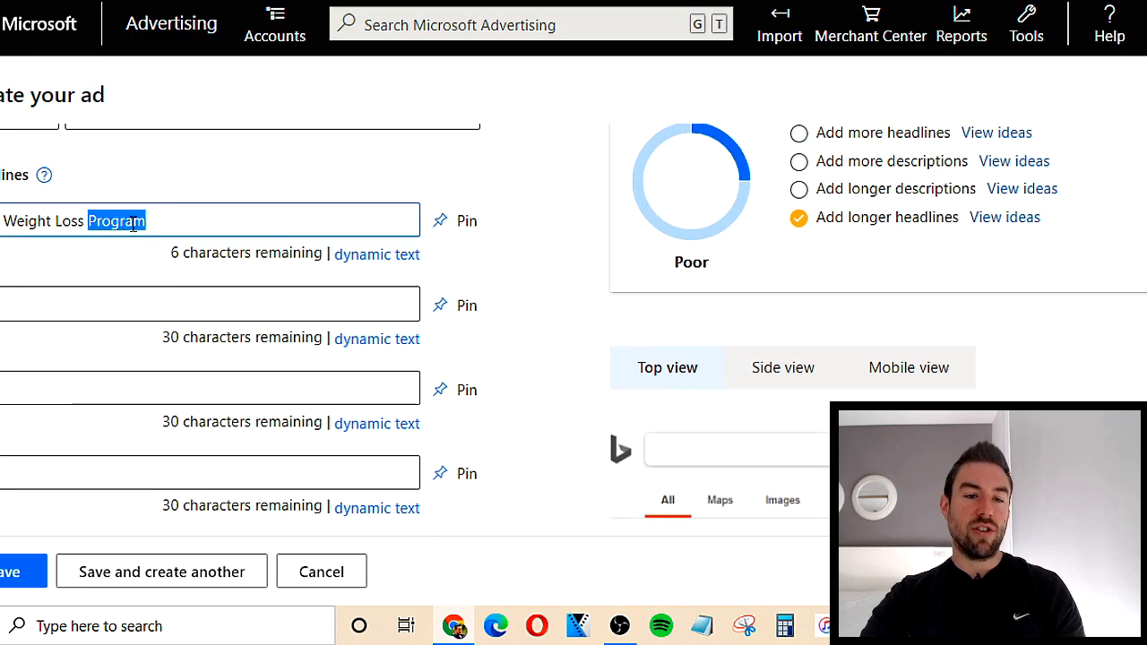
key("BackSpace")
left_click(356, 256)
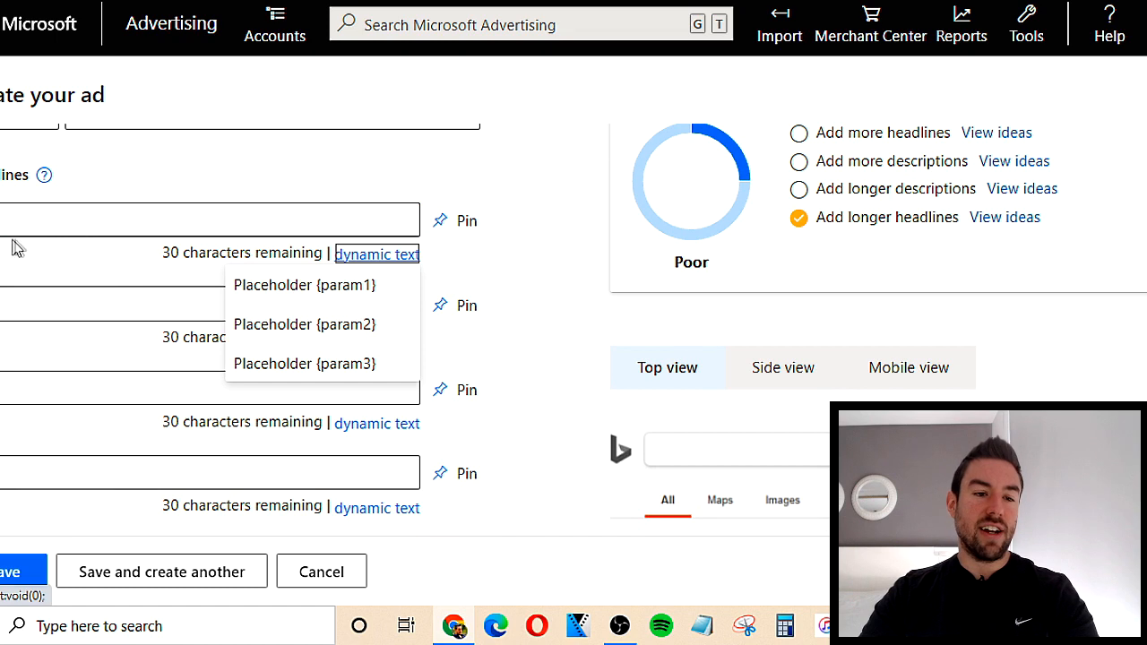
left_click(289, 285)
double_click(25, 221)
type("keyword")
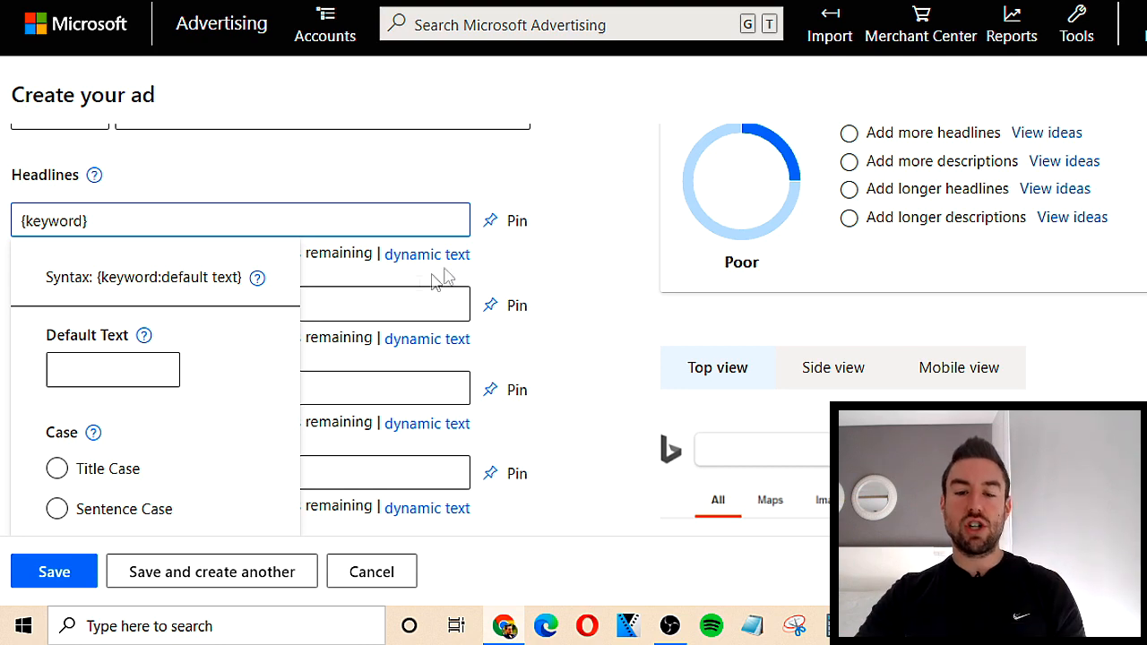
- Examine the {keyword} headline in the ad preview and the default text and case options for the dynamic keyword
scroll(658, 245, "down", 5)
scroll(679, 302, "up", 1)
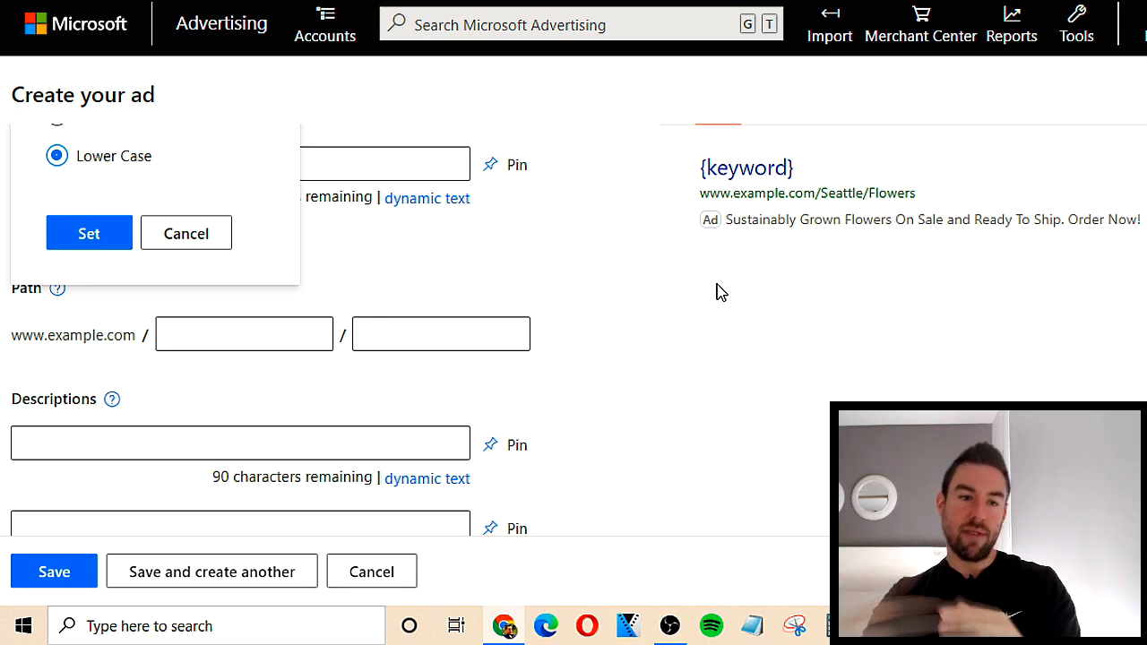
scroll(715, 293, "up", 3)
scroll(171, 280, "up", 1)
scroll(198, 278, "down", 1)
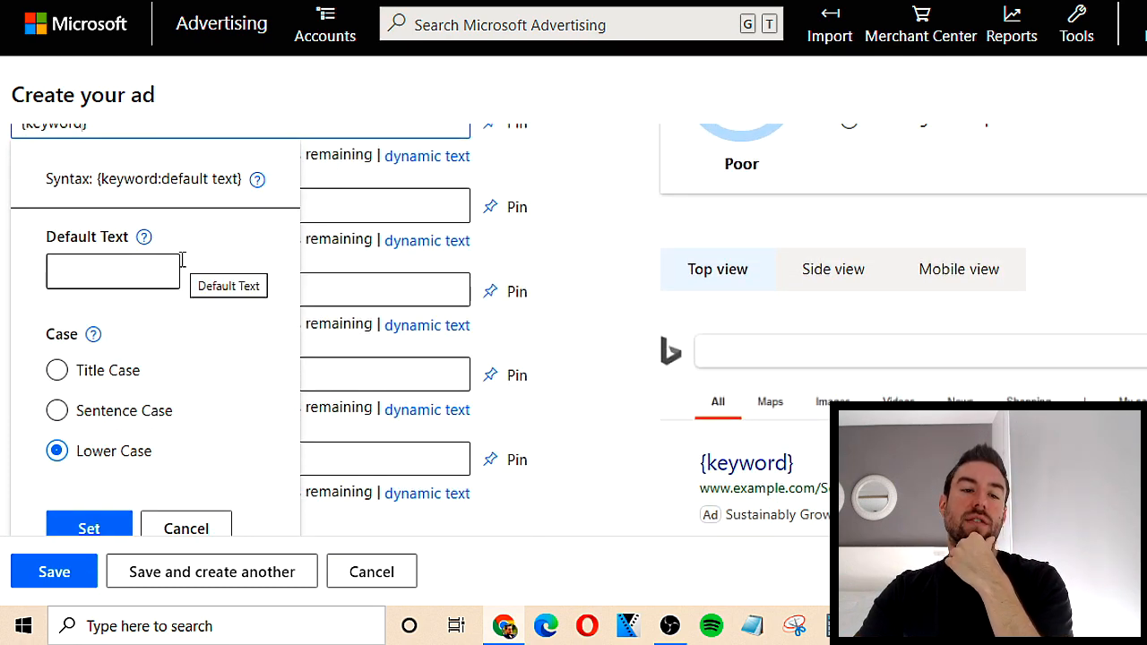
scroll(668, 193, "down", 2)
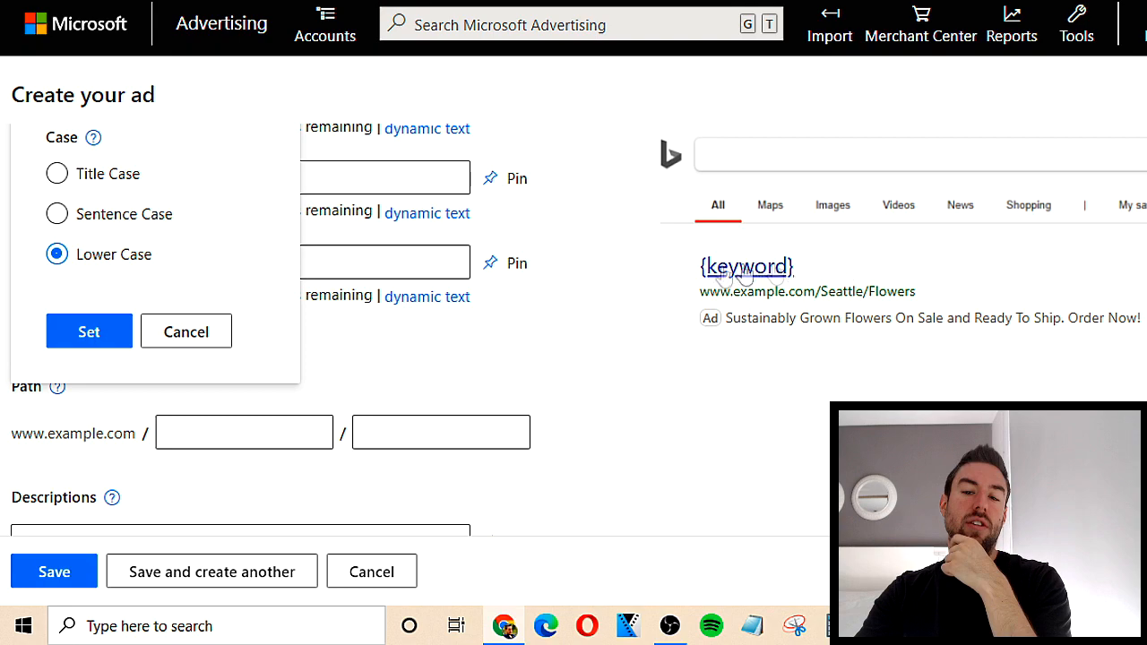
scroll(591, 357, "up", 3)
scroll(614, 358, "down", 2)
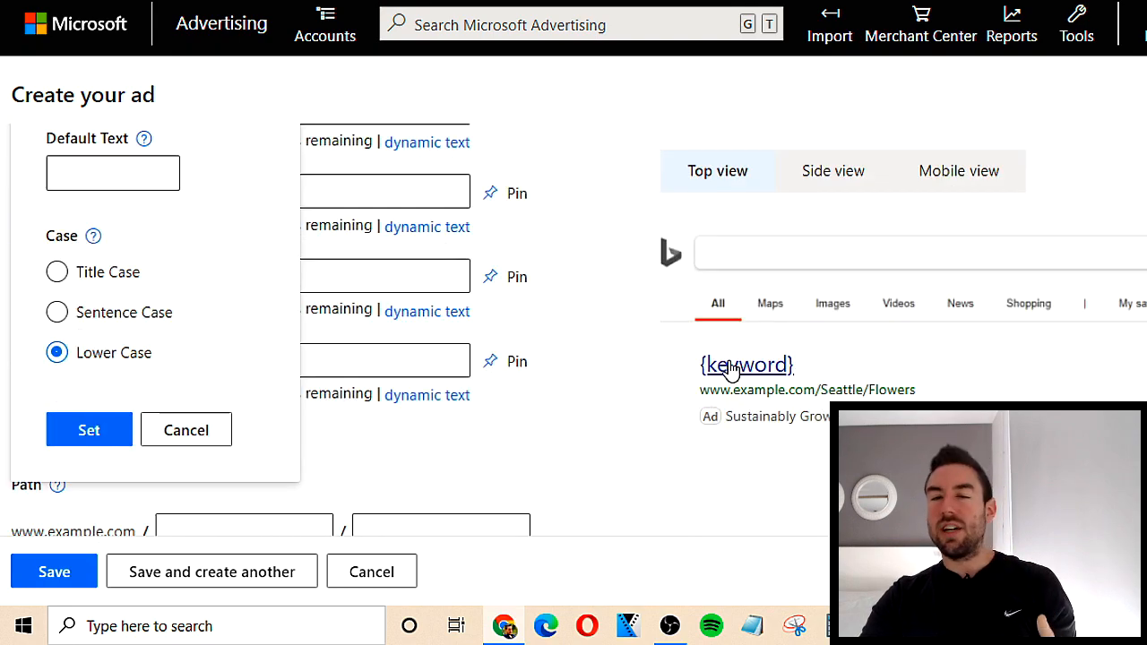
scroll(663, 387, "up", 2)
- Enter "Best Way To Get a Flat Belly" as the default text for the {keyword} headline
left_click(82, 358)
scroll(269, 189, "up", 2)
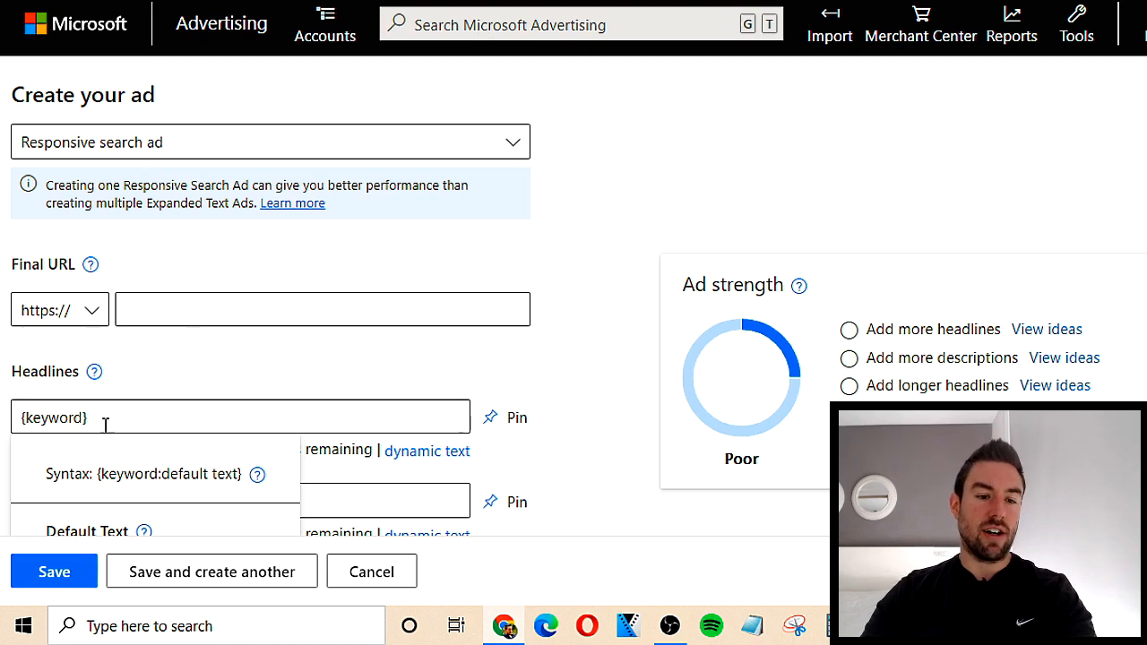
scroll(128, 427, "down", 3)
left_click(126, 270)
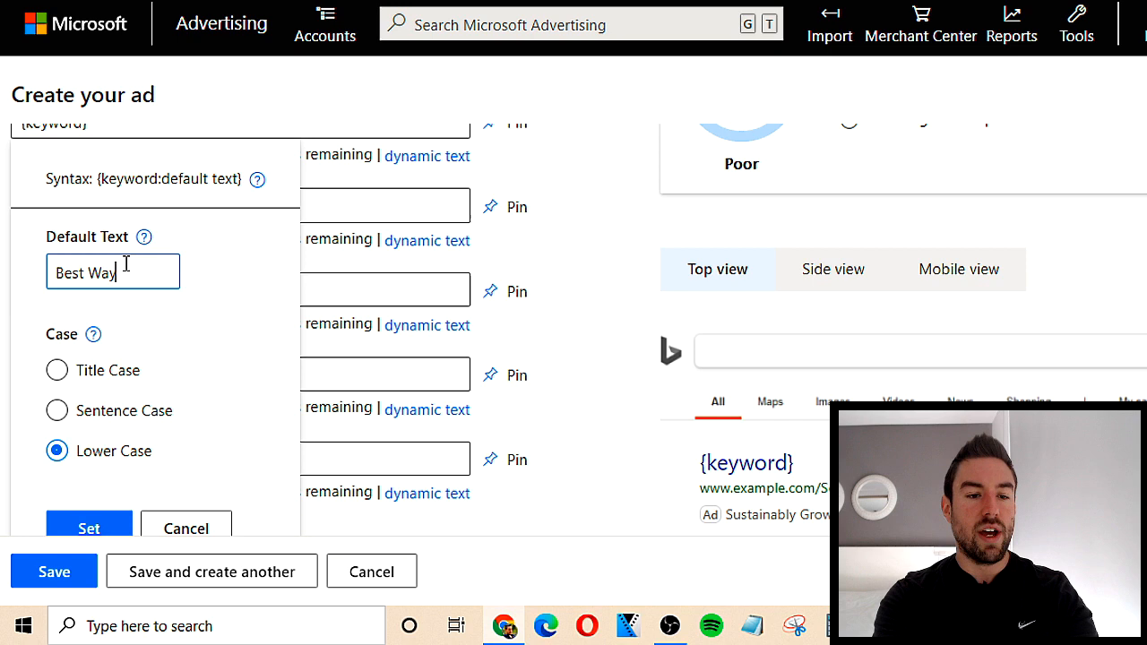
type("Best Way To Get a Flat Belly")
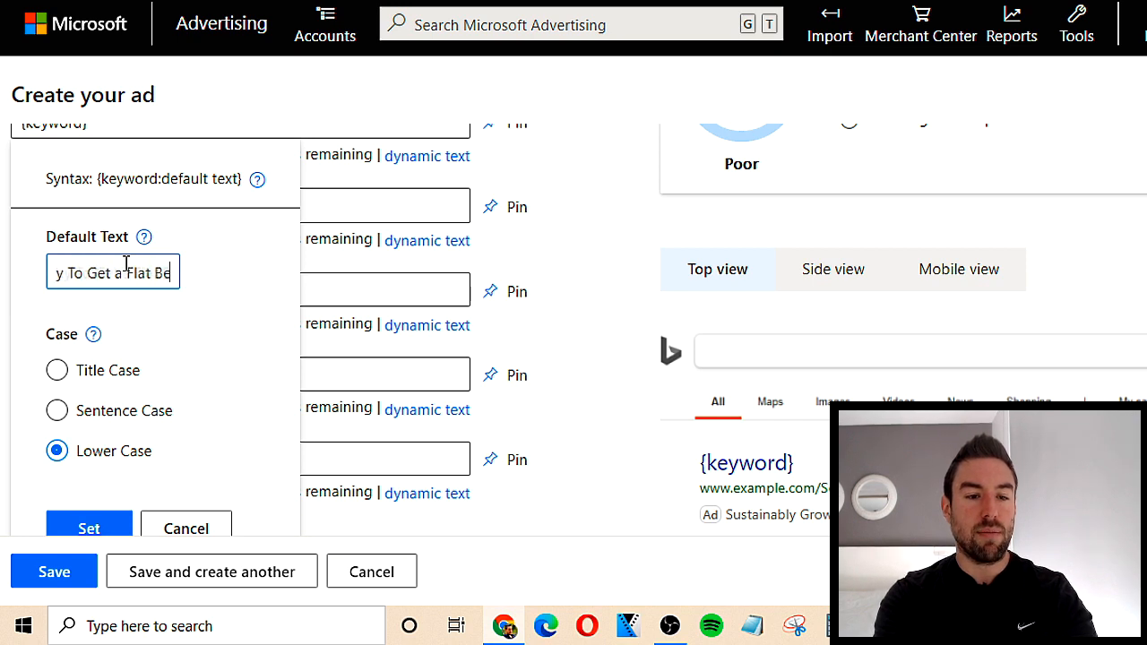
left_click(225, 312)
- Replace the {keyword} headline's default text with "Best Flat Belly Cure"
triple_click(132, 272)
type("Bet")
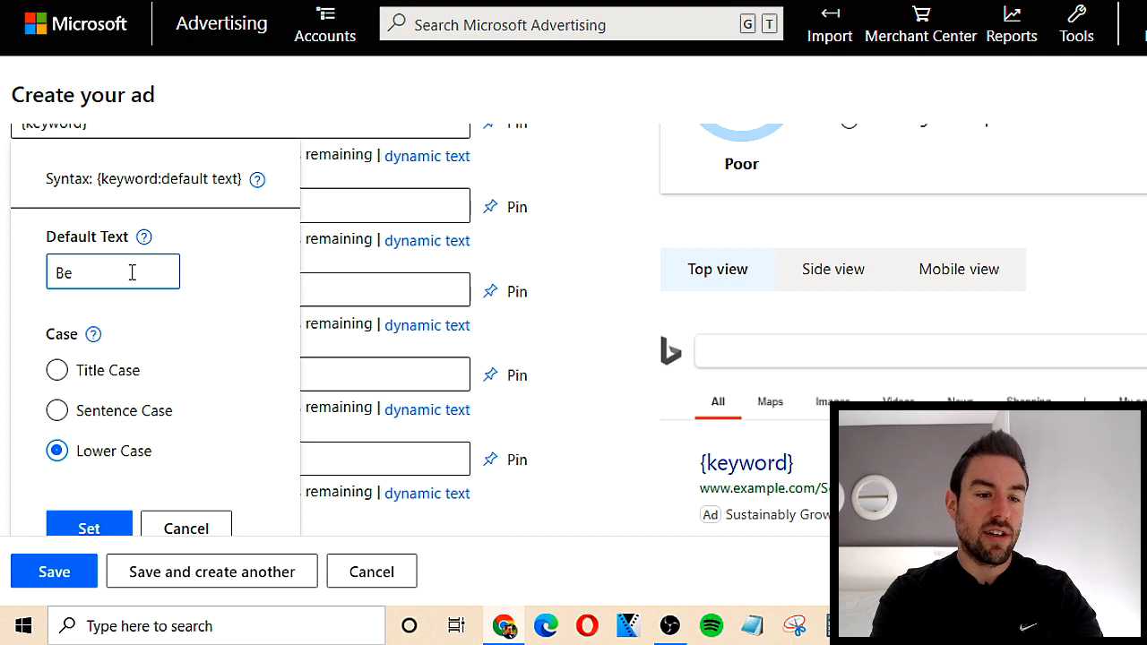
type("t Flat Belly! Cu")
key("BackSpace")
key("BackSpace")
type("ure")
left_click(196, 350)
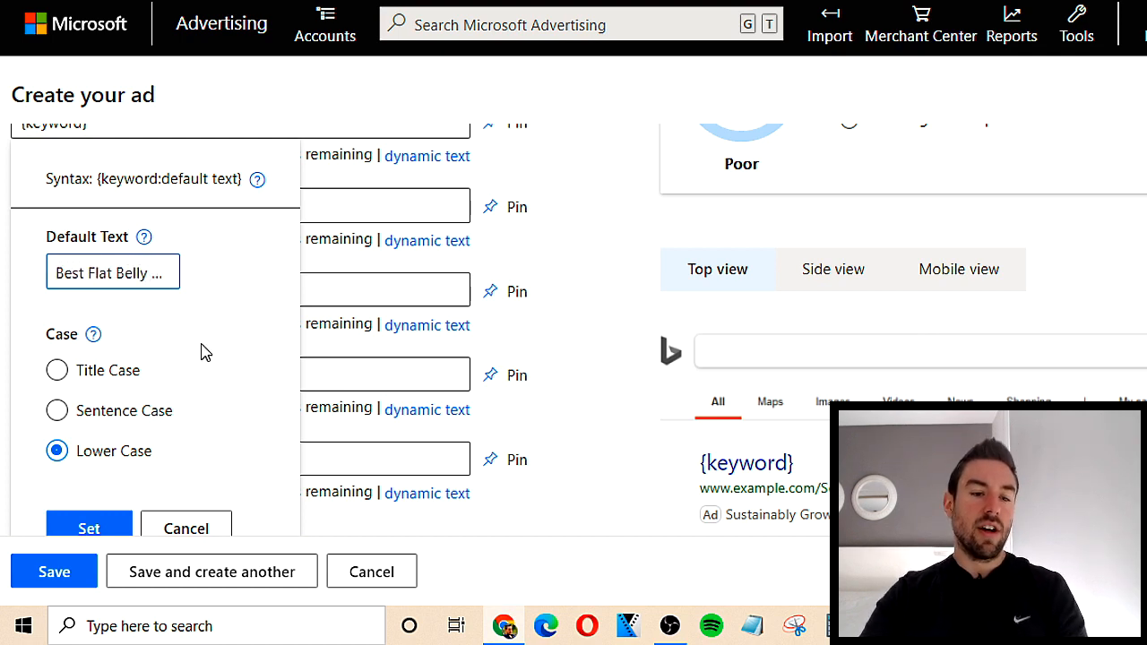
- Set the dynamic keyword's case to Title Case and apply the keyword settings to the first headline
left_click(79, 380)
scroll(206, 305, "down", 1)
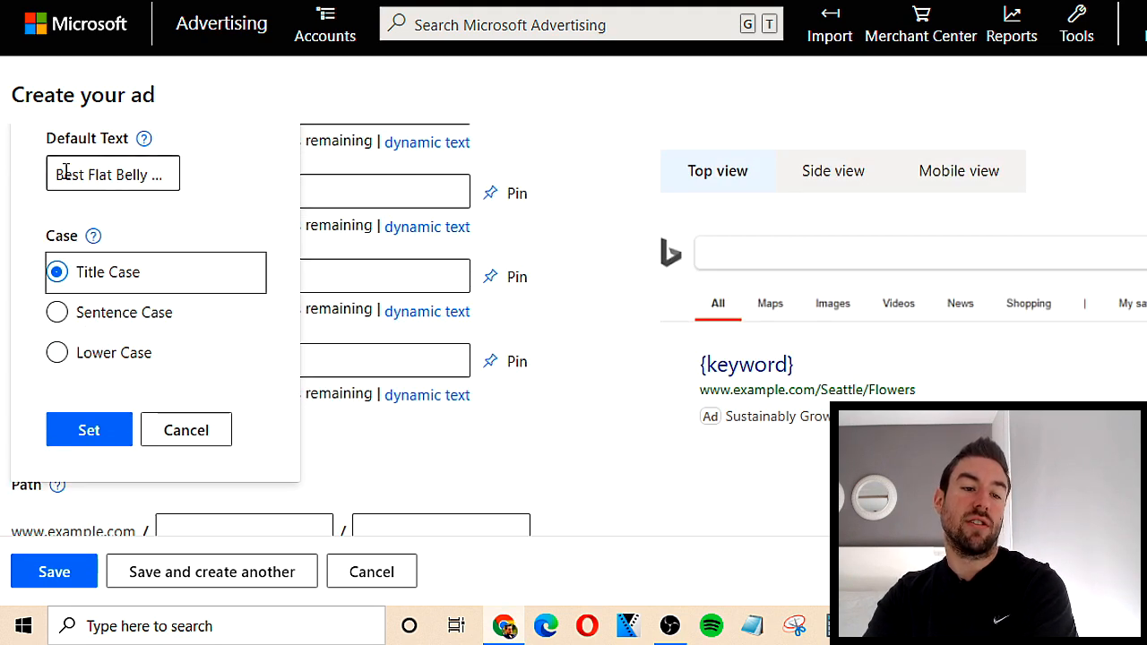
left_click(262, 171)
left_click(107, 432)
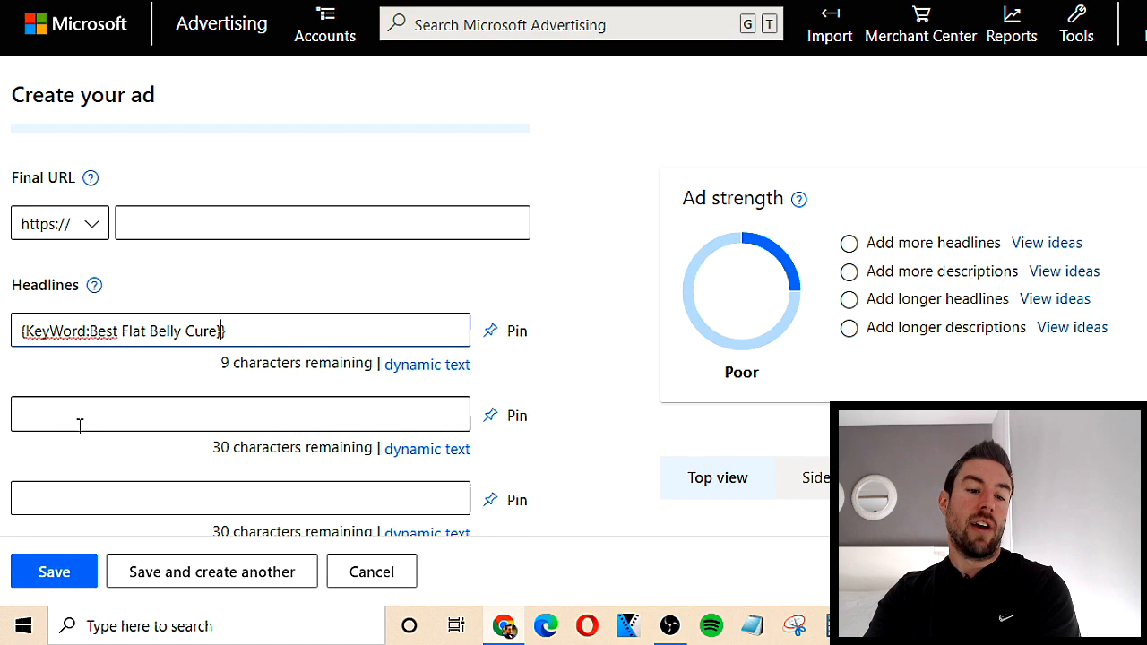
- Remove the extra closing brace from the first headline so it reads "{KeyWord:Best Flat Belly Cure}", and try to save the ad
scroll(32, 305, "down", 1)
scroll(828, 164, "down", 4)
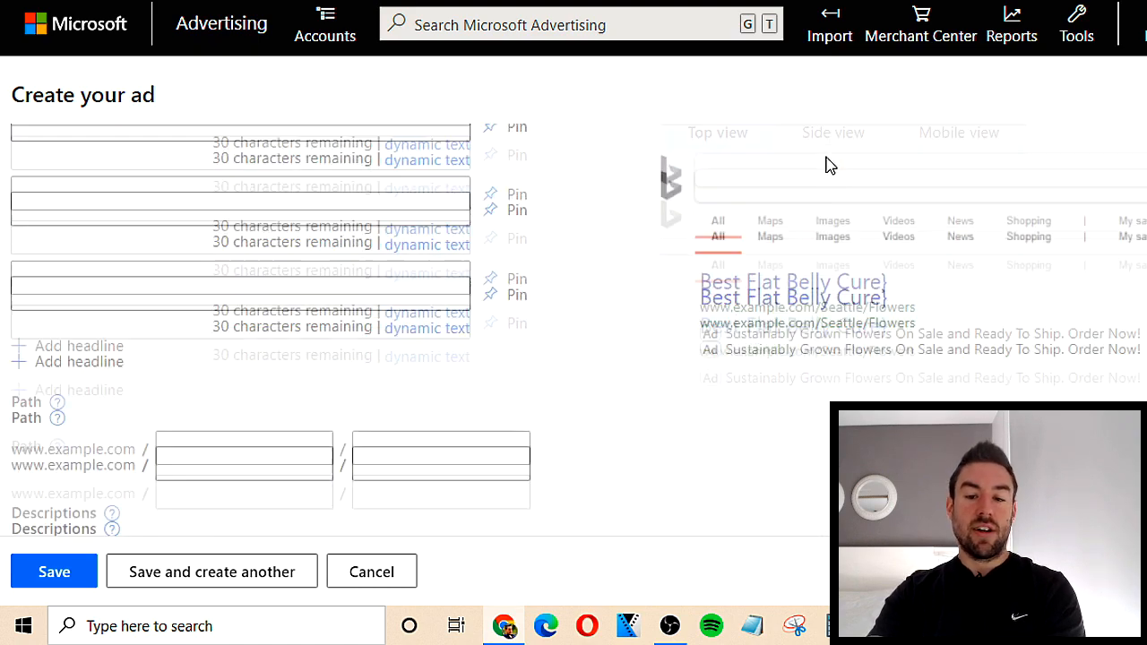
scroll(487, 353, "up", 4)
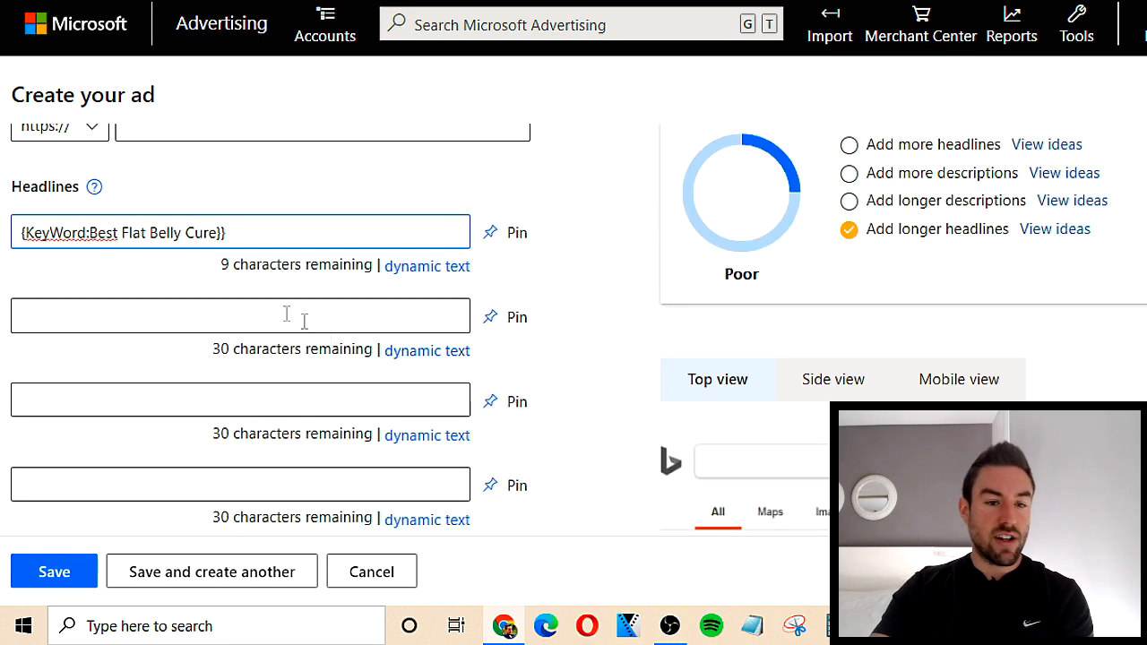
left_click(246, 230)
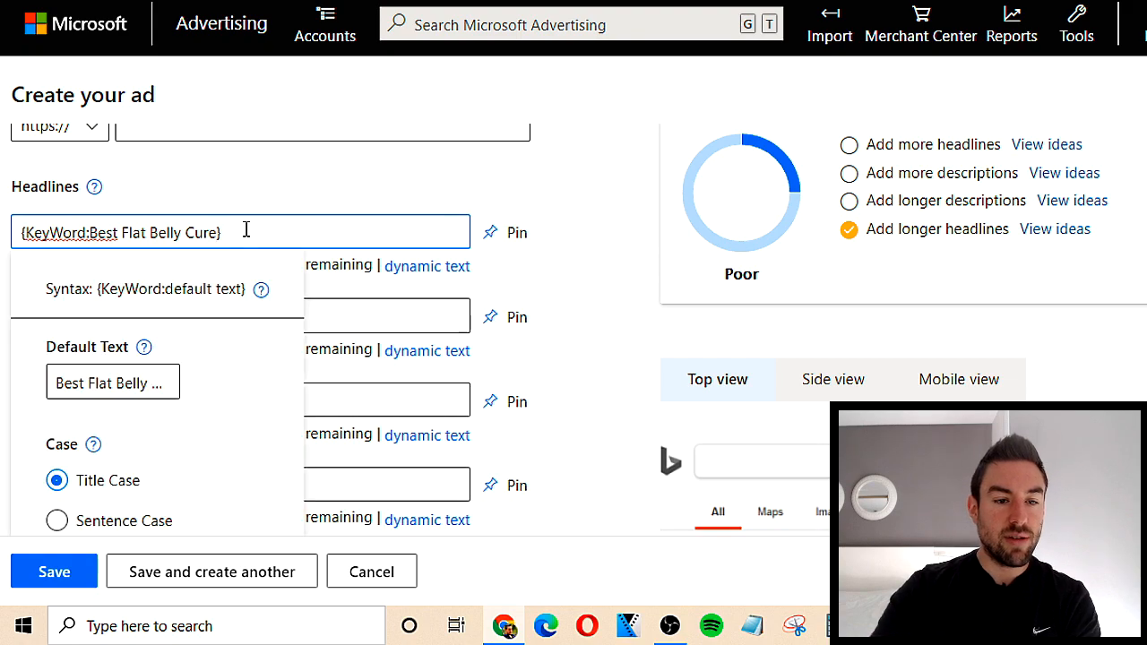
left_click(59, 584)
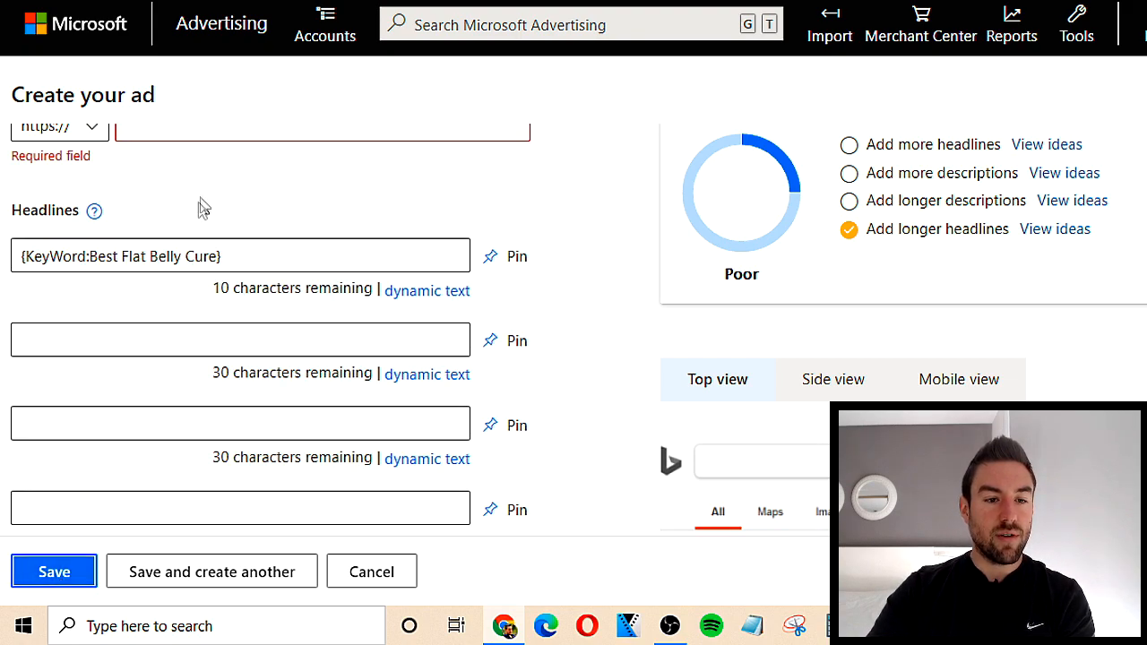
- Enter "Best Way To Lose Weight" as the second headline
scroll(187, 274, "down", 8)
scroll(717, 281, "up", 3)
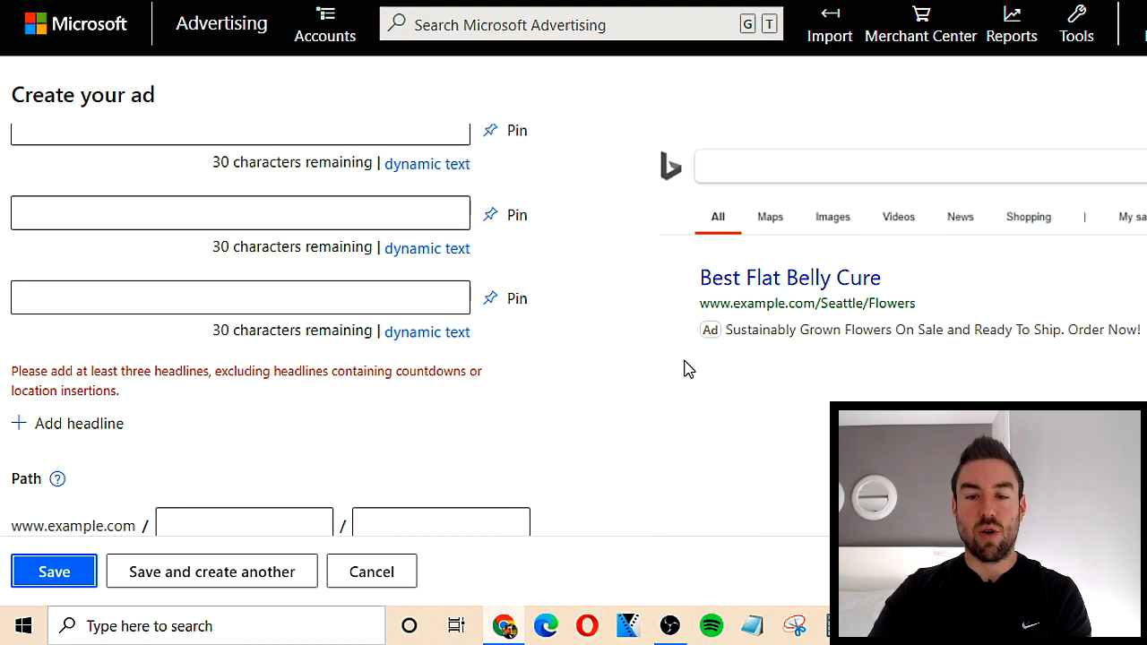
scroll(735, 386, "up", 2)
scroll(456, 430, "down", 1)
scroll(568, 377, "up", 2)
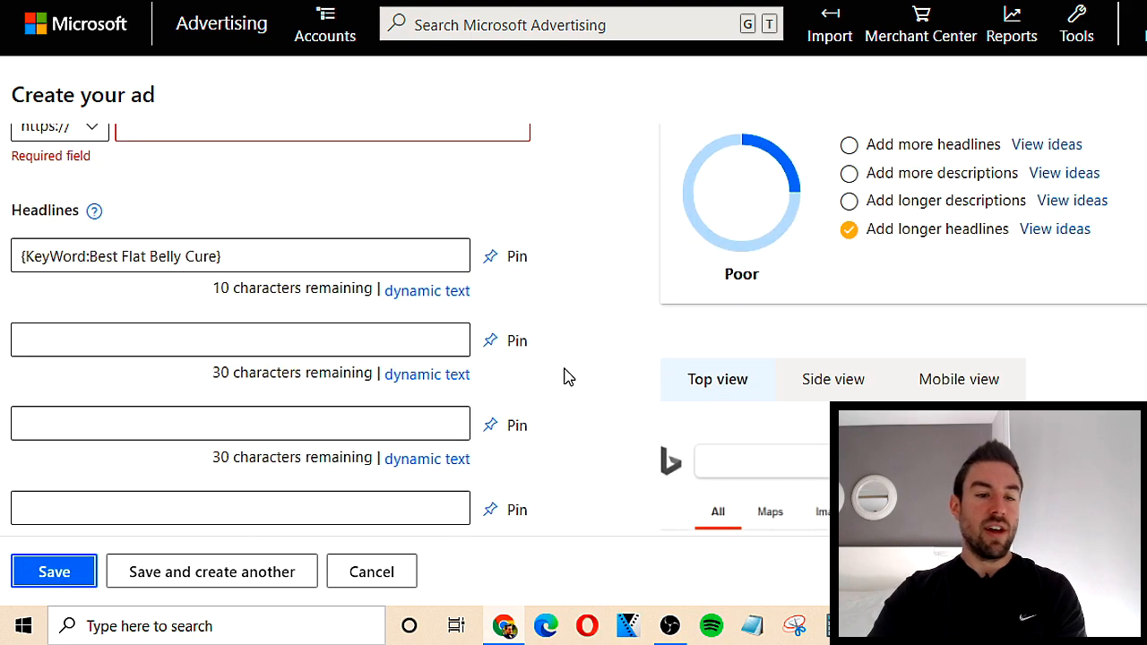
left_click(230, 347)
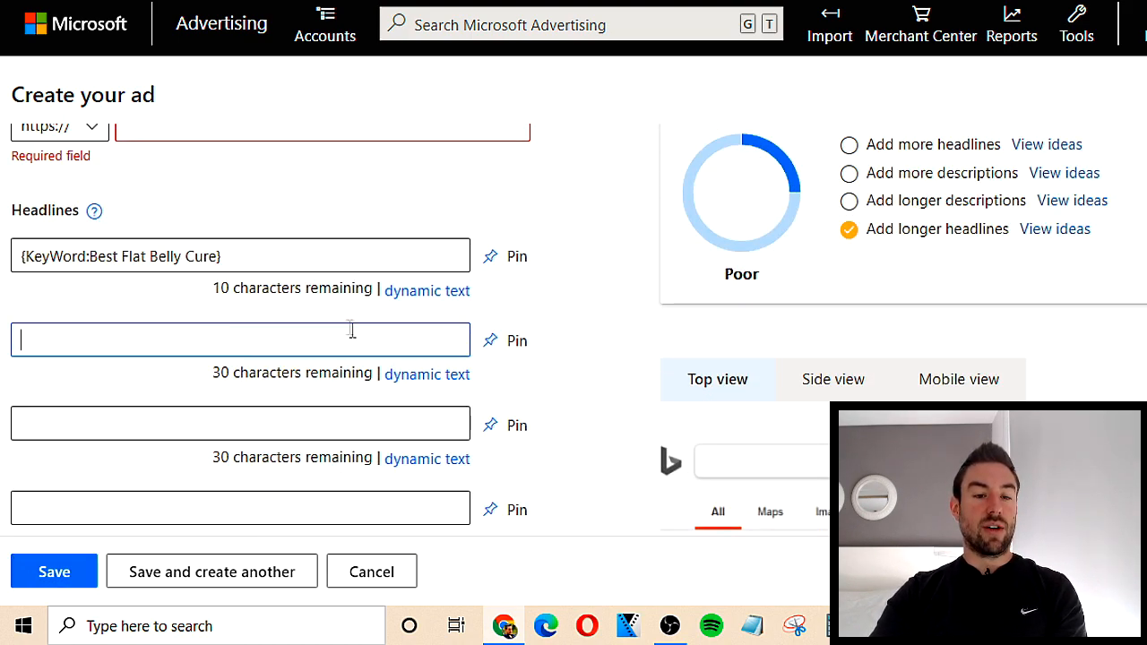
scroll(211, 333, "down", 1)
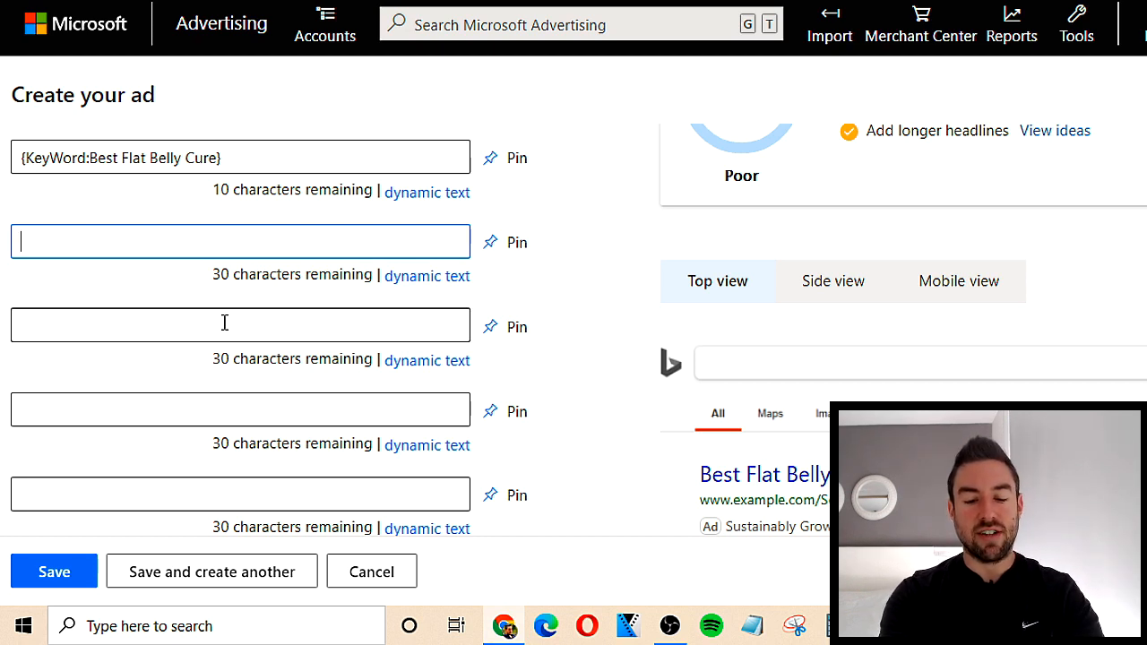
type("st Way To Lo")
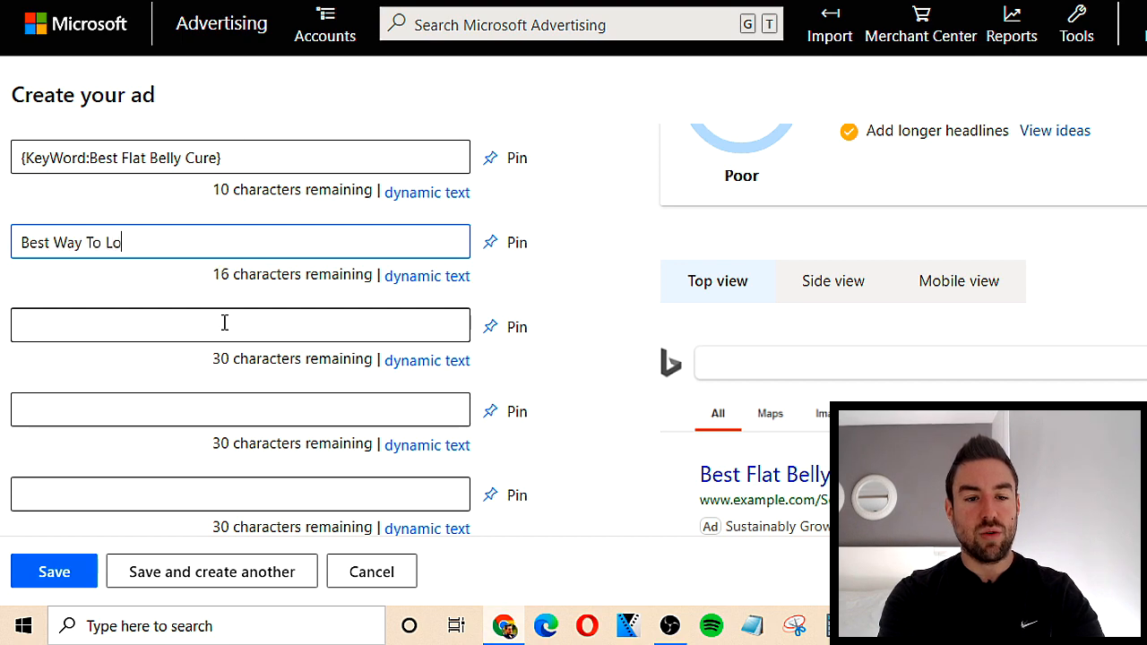
type("se Weigh")
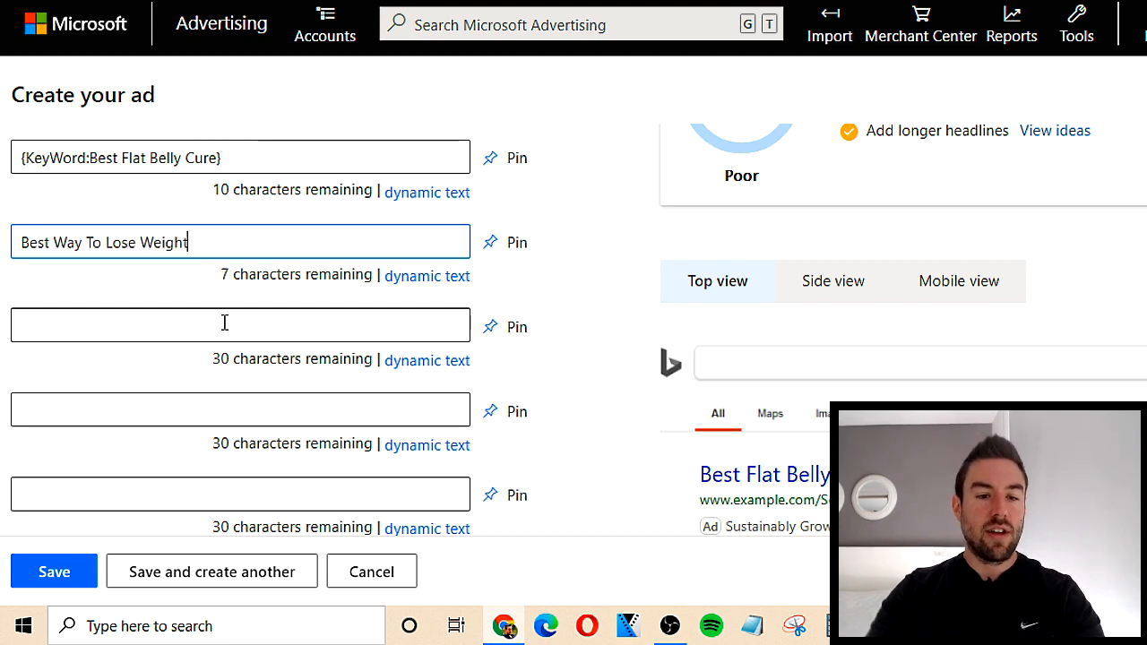
type("t")
- Enter "Get a Flat Belly Today" as the third headline
scroll(225, 314, "down", 5)
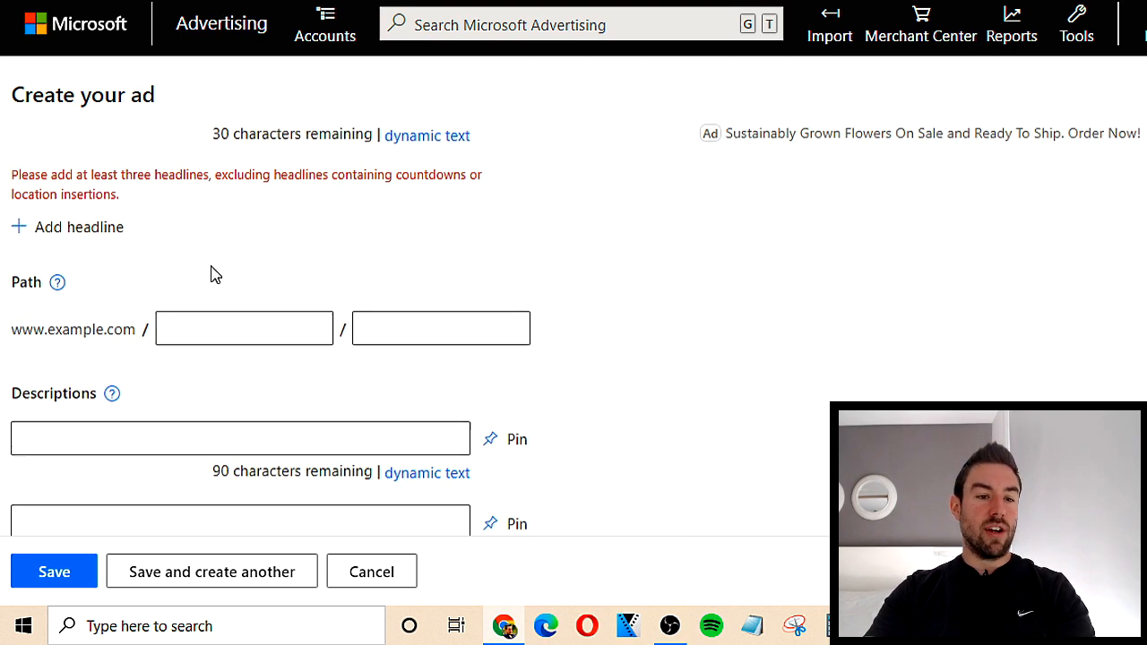
scroll(215, 275, "up", 1)
scroll(225, 383, "up", 3)
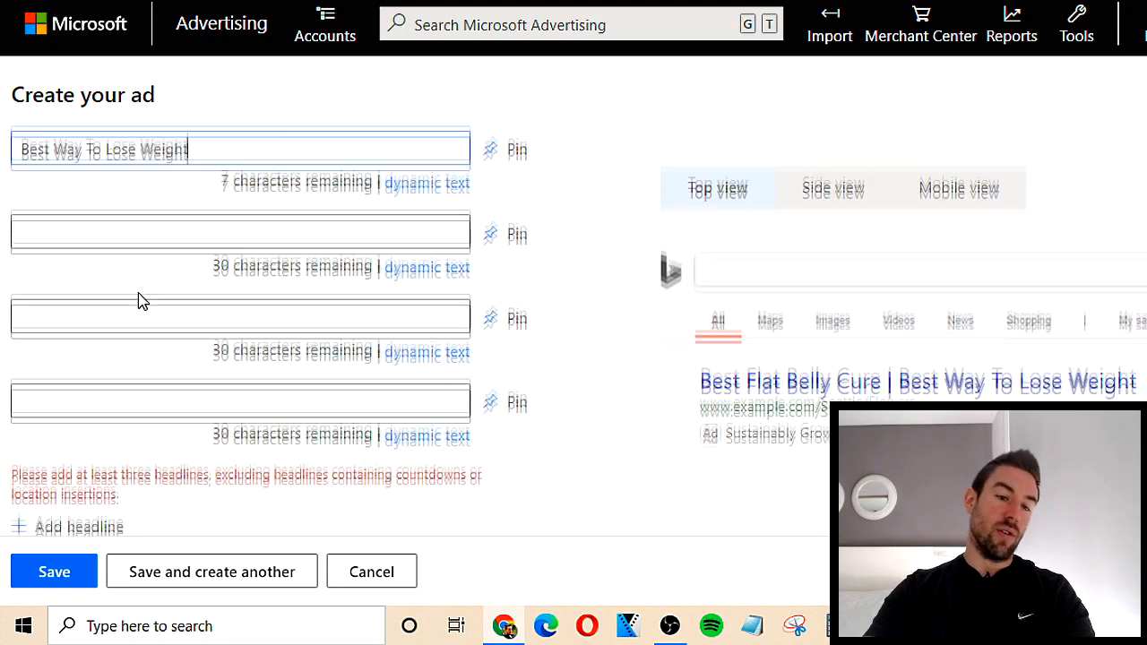
left_click(136, 325)
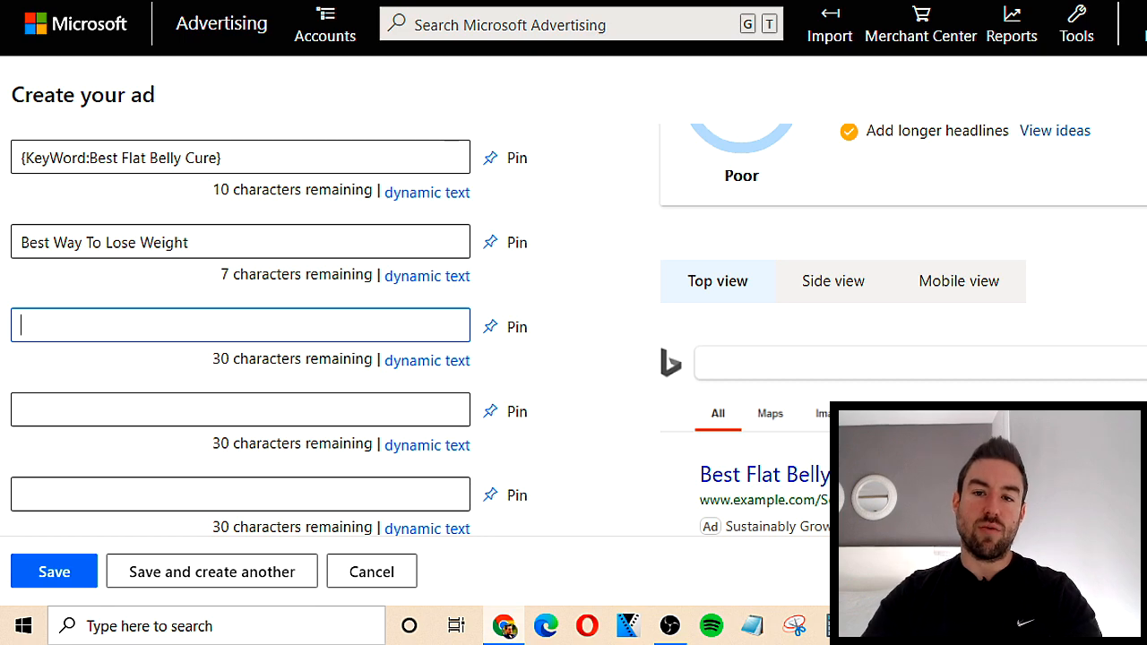
left_click(689, 16)
key("ctrl+Tab")
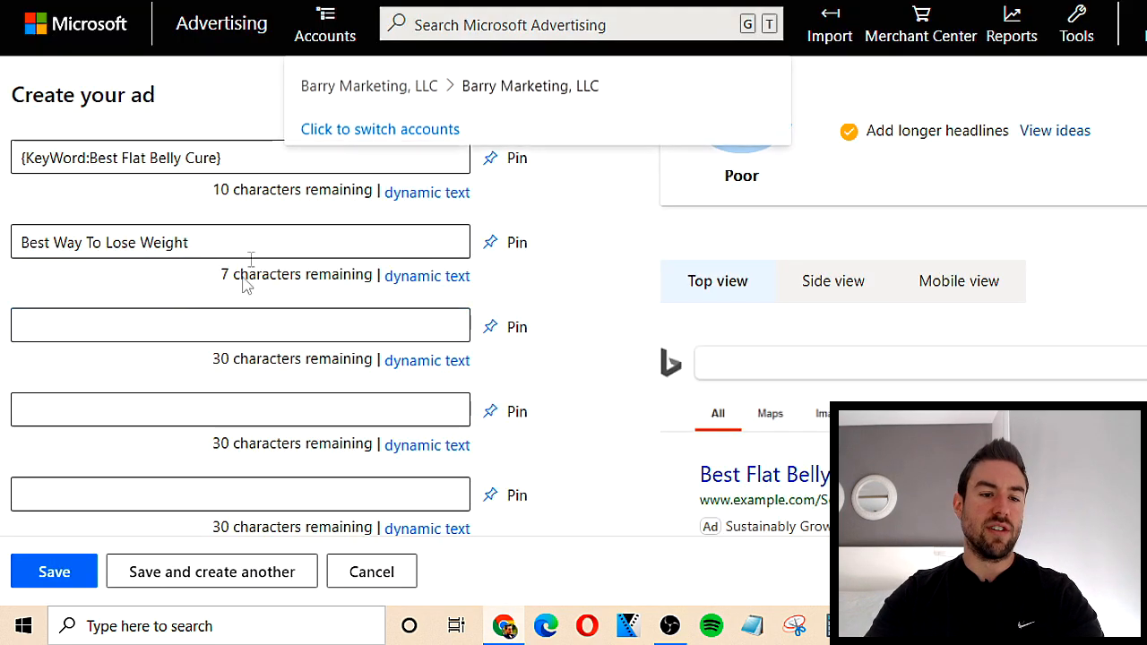
type("Get a Flat Belo")
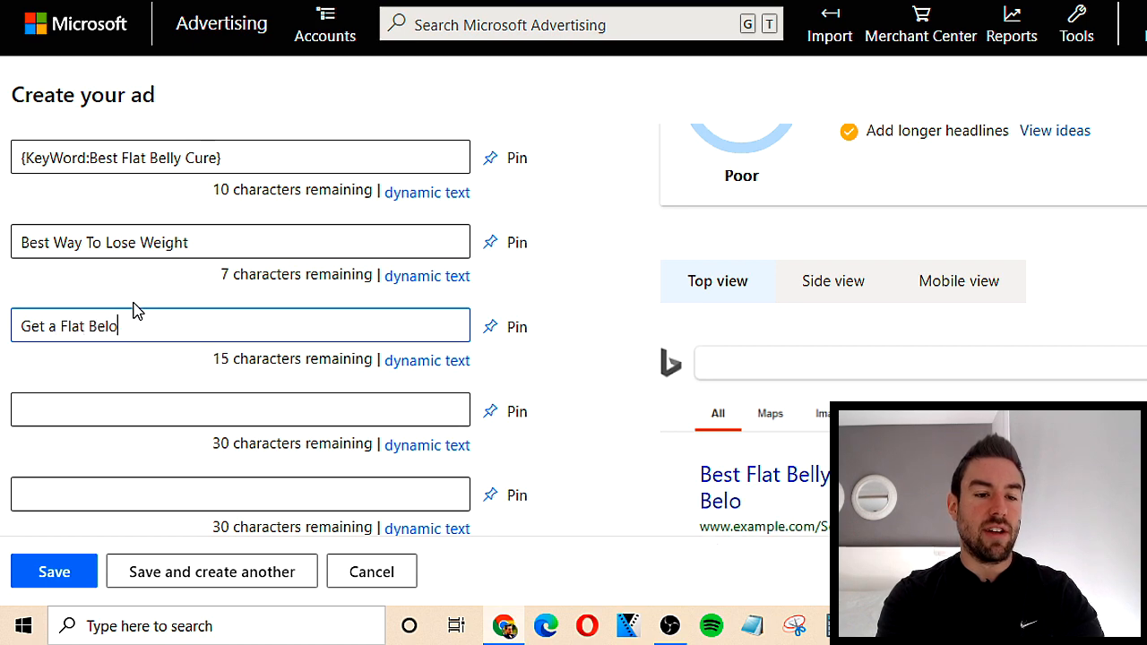
key("BackSpace")
type("ly Today")
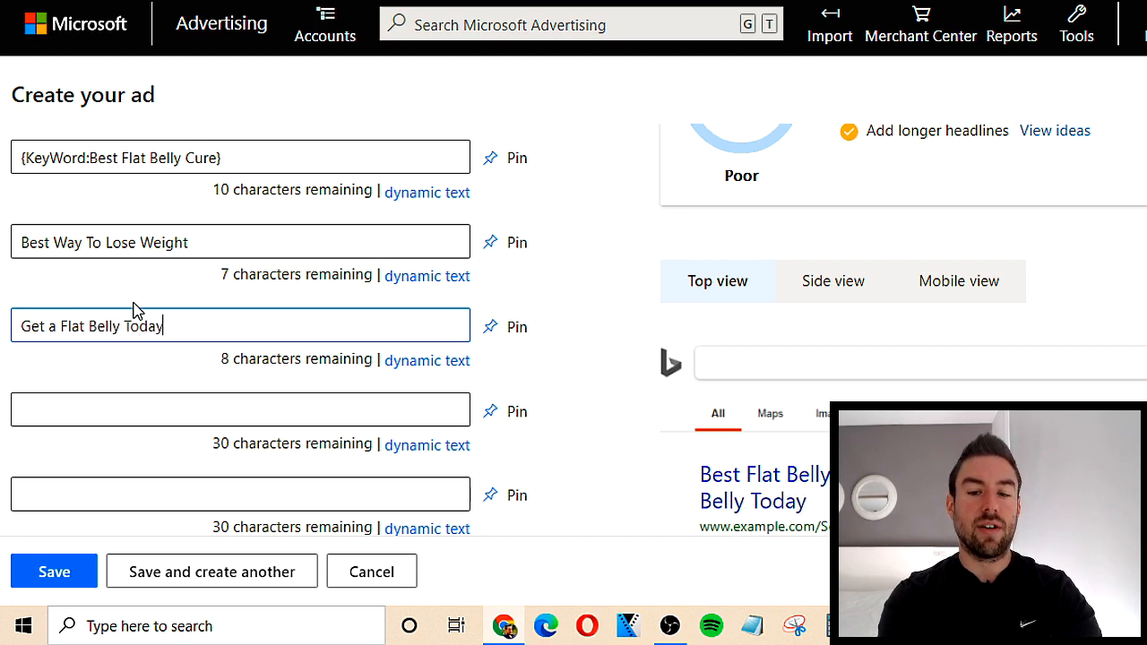
- Examine how the combined headlines and the sample description appear in the ad preview
scroll(256, 302, "down", 2)
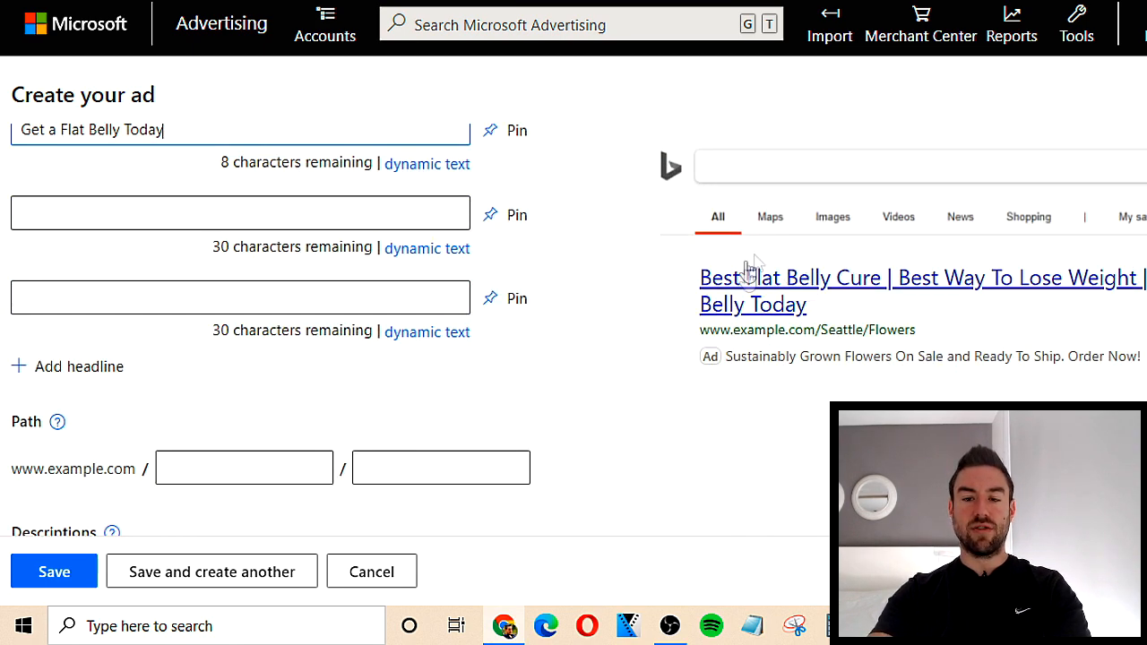
scroll(529, 392, "up", 2)
scroll(248, 193, "down", 5)
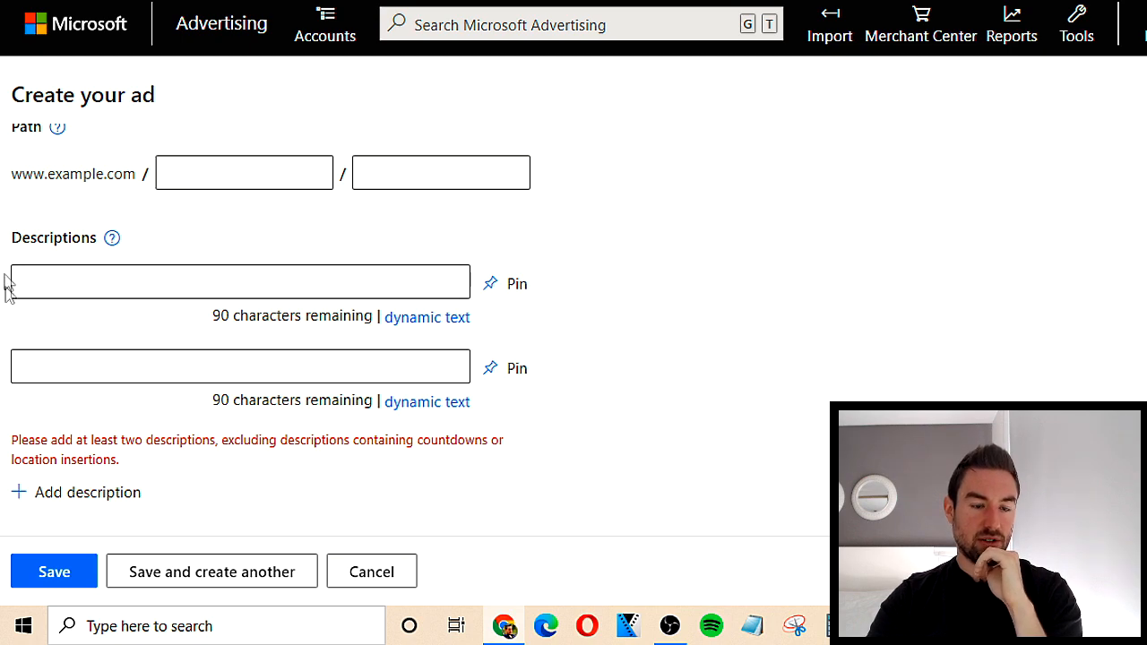
left_click(44, 278)
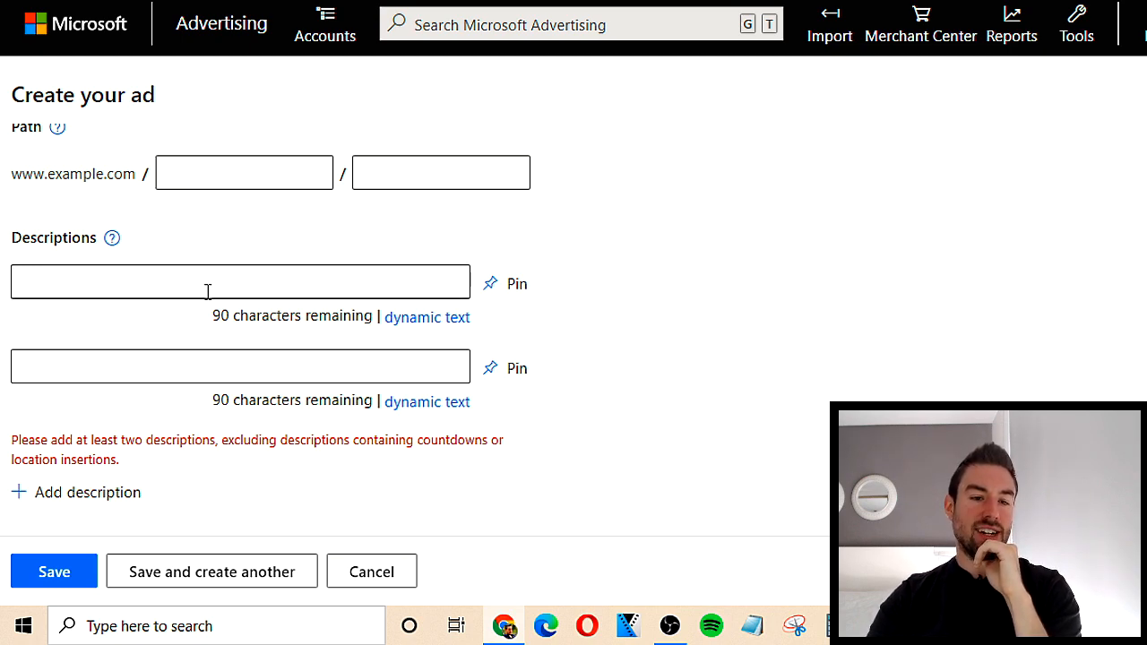
scroll(866, 374, "up", 3)
scroll(806, 314, "down", 1)
left_click_drag(728, 257, 1138, 267)
left_click(976, 354)
scroll(950, 350, "down", 1)
scroll(946, 350, "up", 1)
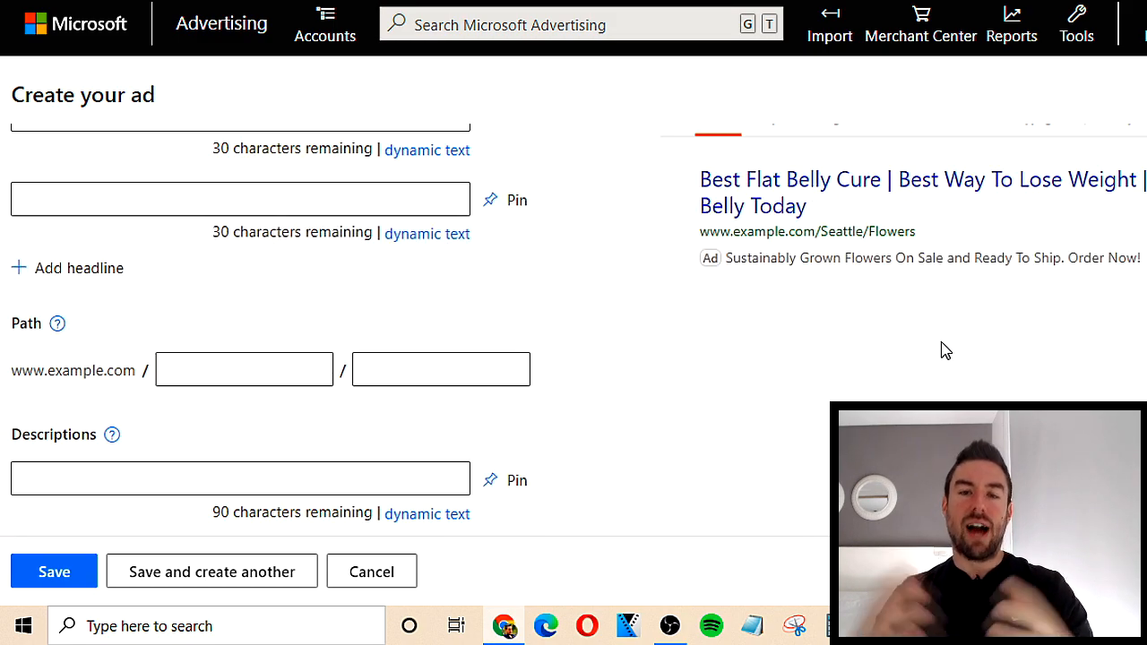
- Enter "Discover the best flat belly cure to lose weight fast. Even as soon as this week." as the first description
scroll(699, 230, "down", 2)
left_click(115, 292)
type("Discover the best flat belly cure to")
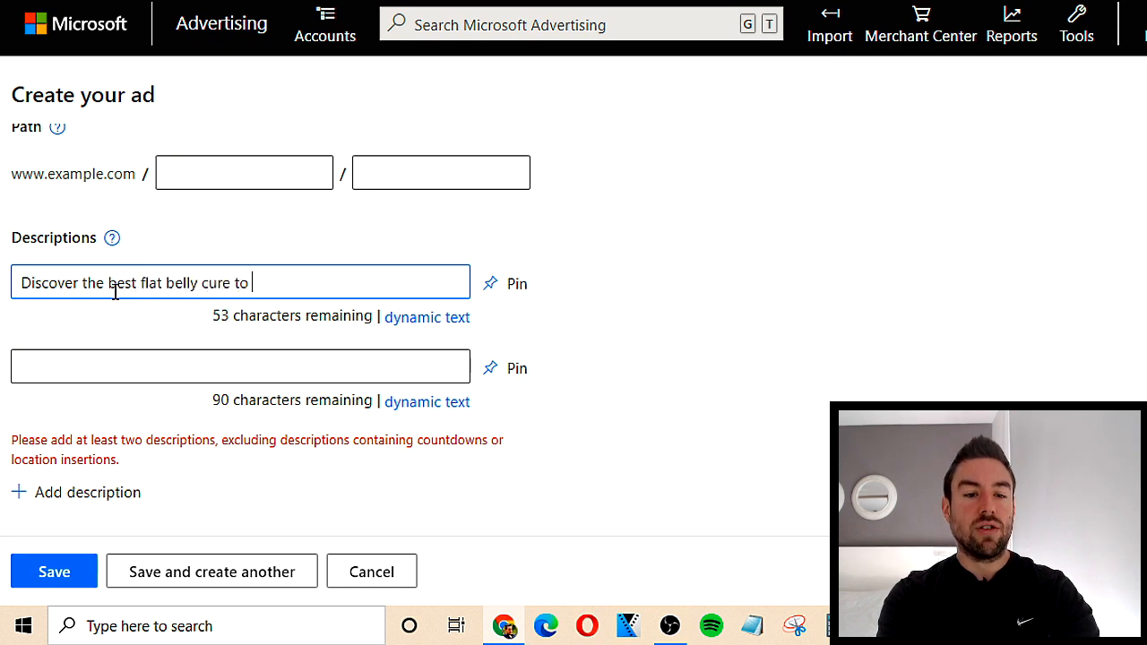
type(" lose we")
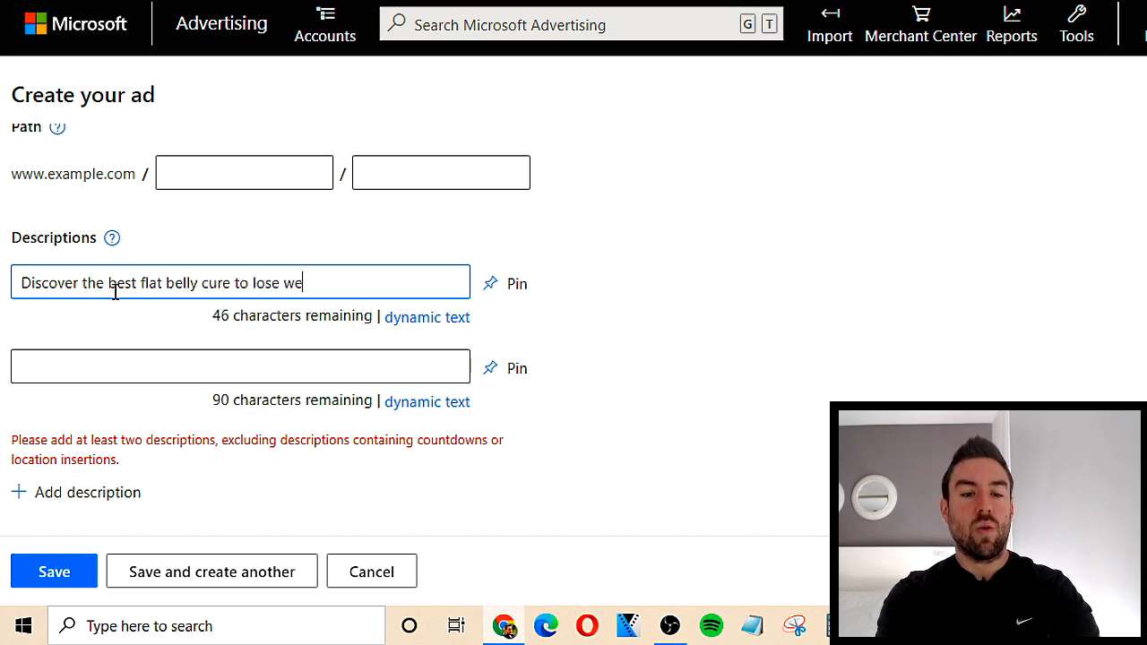
type("ight fast. Even as soon as this week")
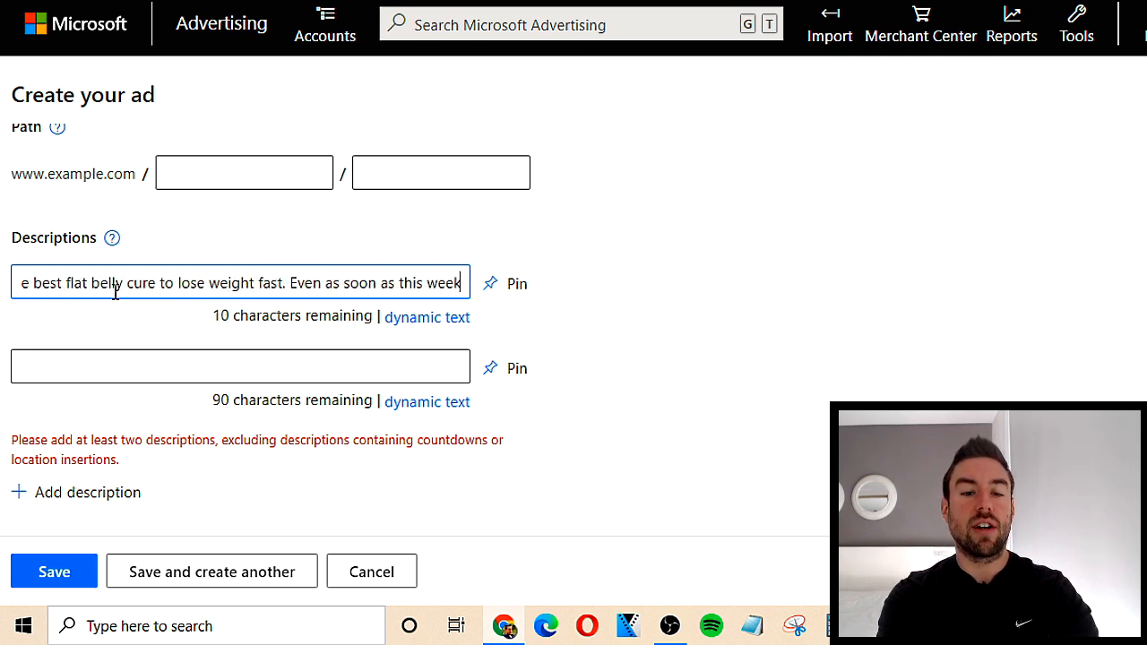
scroll(863, 314, "up", 5)
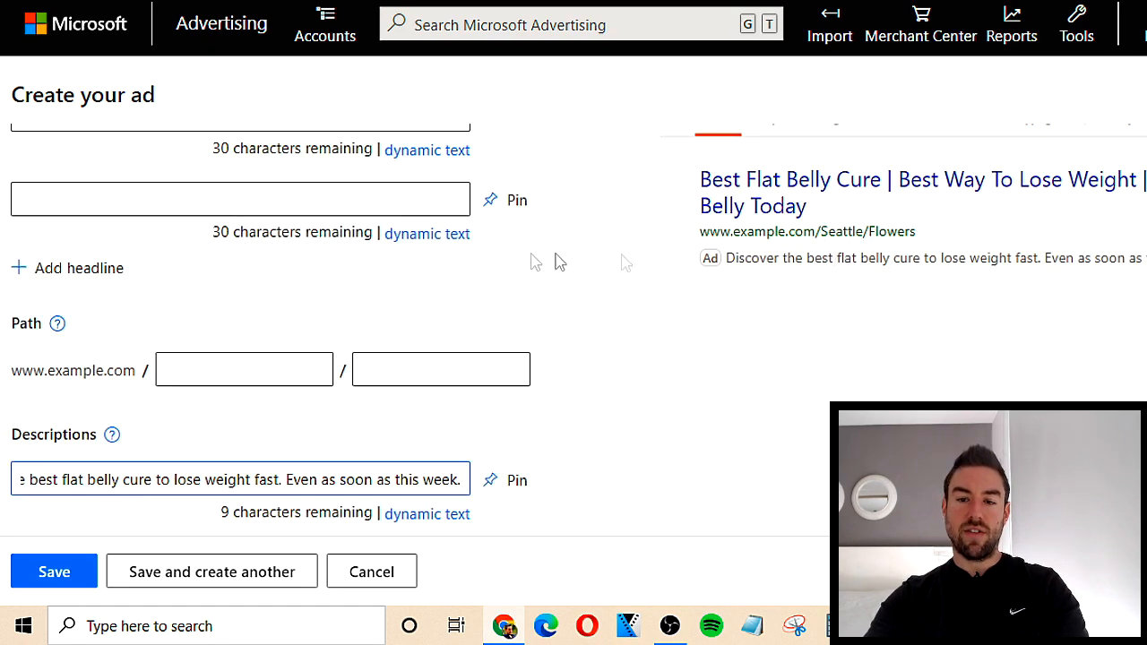
- Copy the first description's full text into the second description
scroll(537, 255, "down", 5)
left_click(129, 271)
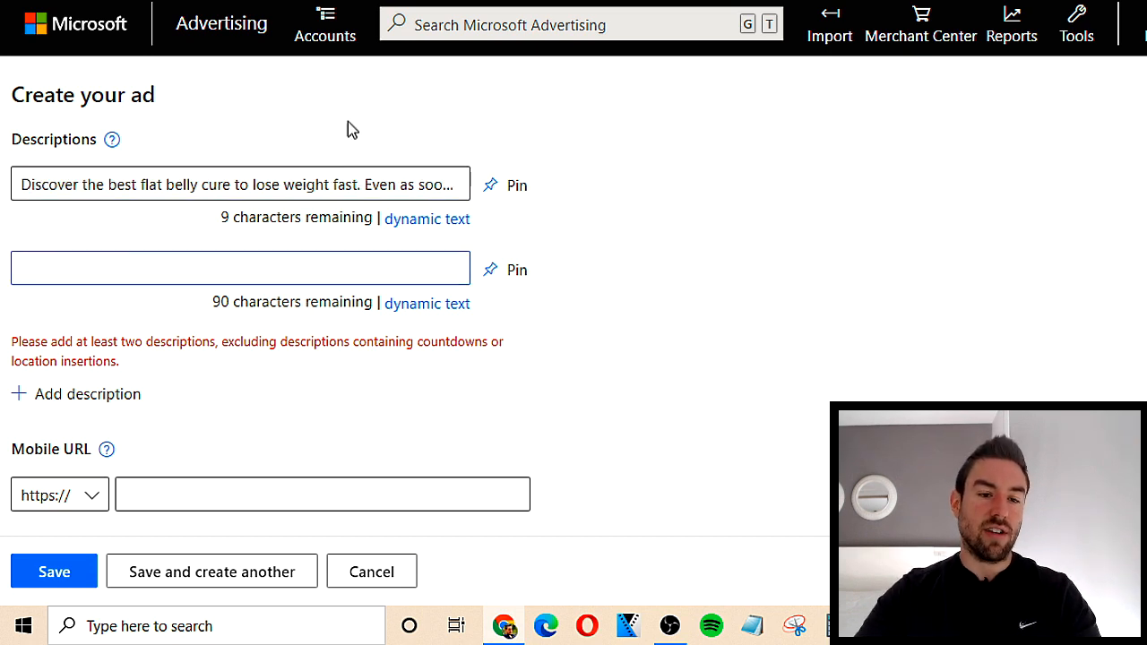
triple_click(281, 184)
left_click(119, 278)
type("Discover the best flat belly cure to lose weight fast. Even as soon as this week.")
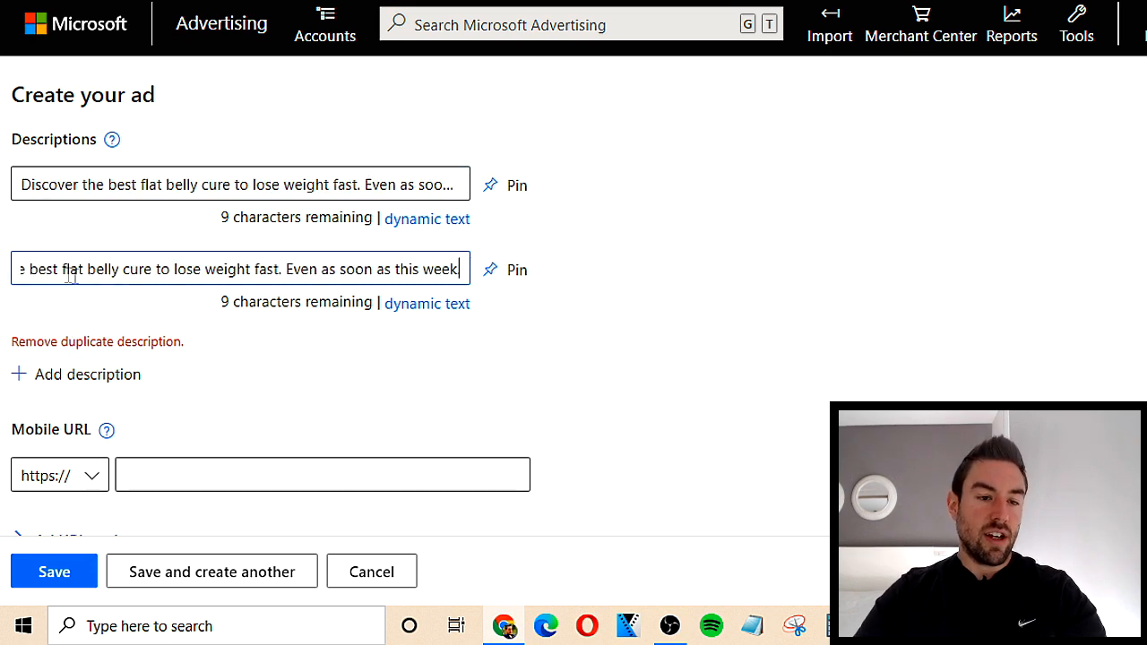
- Rewrite the second description as "Discover the best way to lose weight this week even if you are lazy or work all day."
left_click_drag(65, 268, 544, 284)
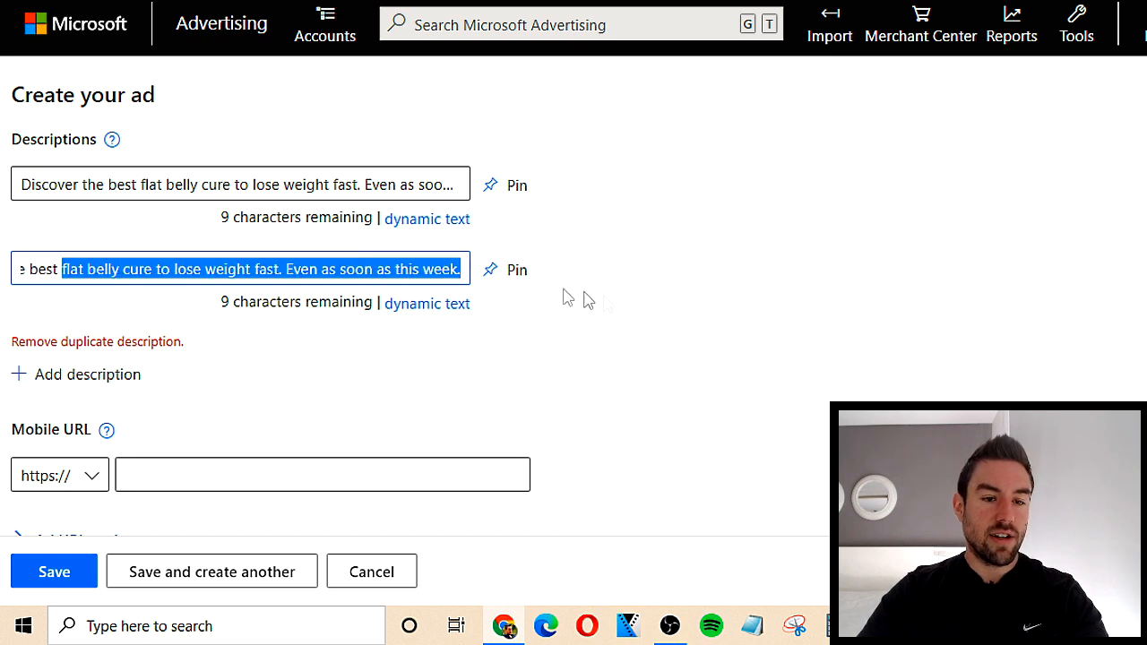
type("way to lose ")
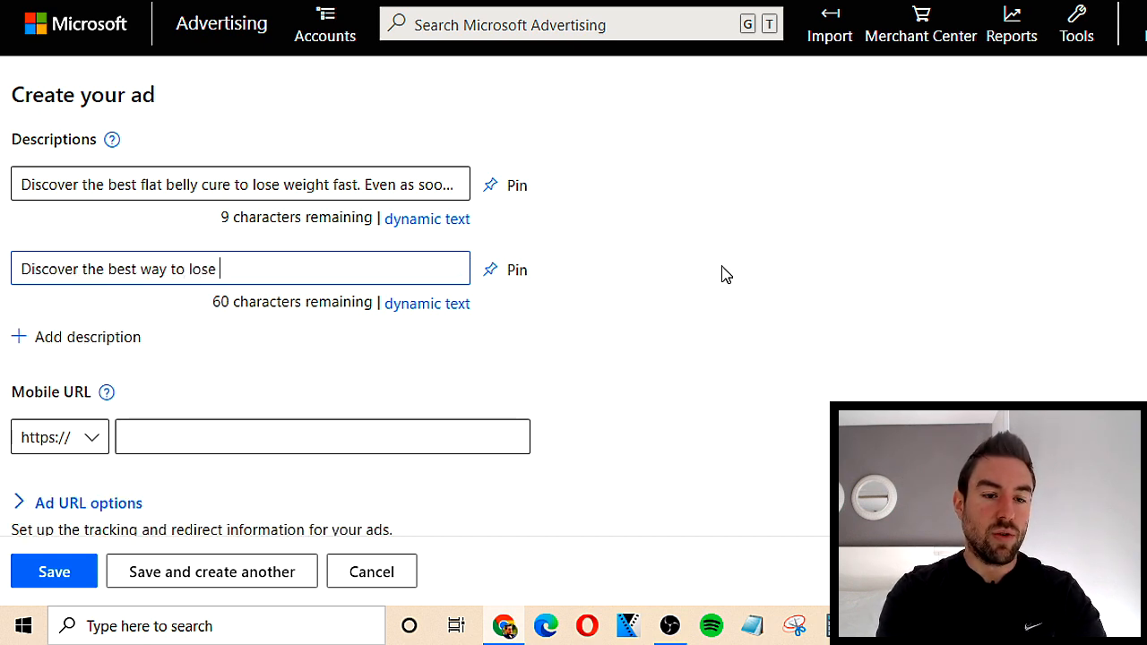
type("weight this wee")
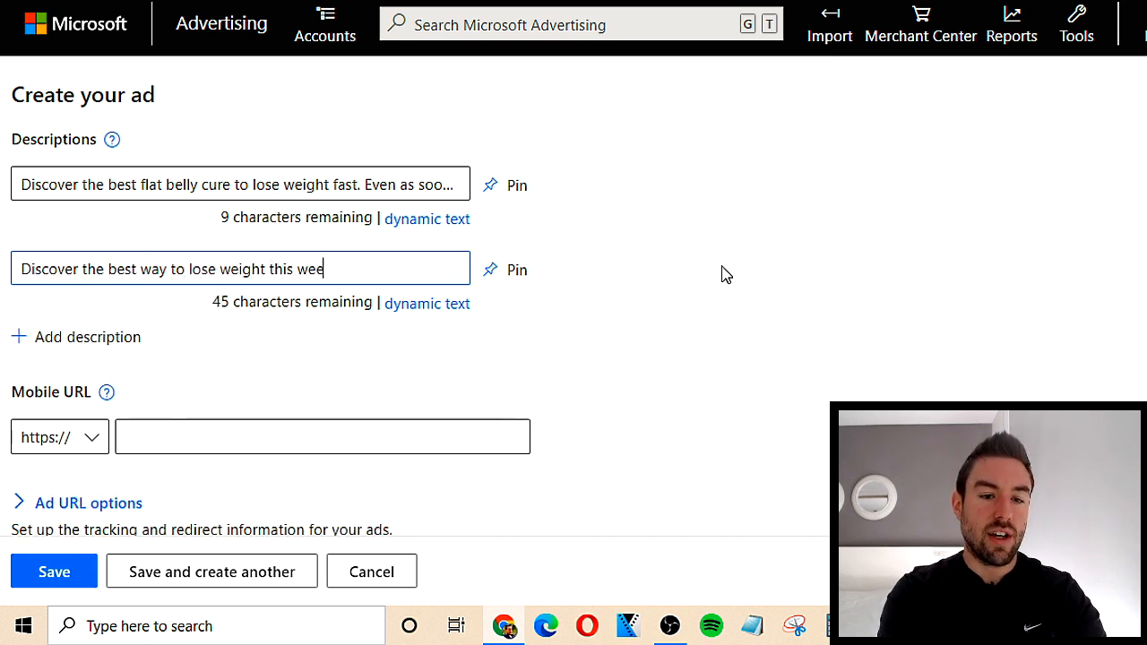
type("k even if you are lazy or ")
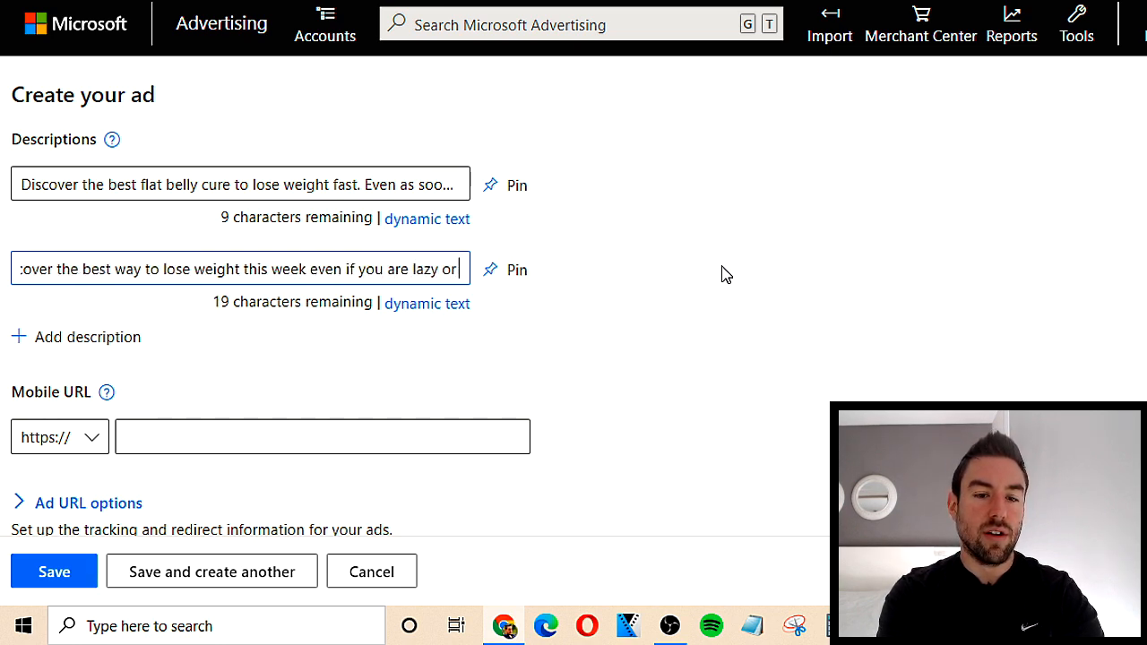
type("work all day.")
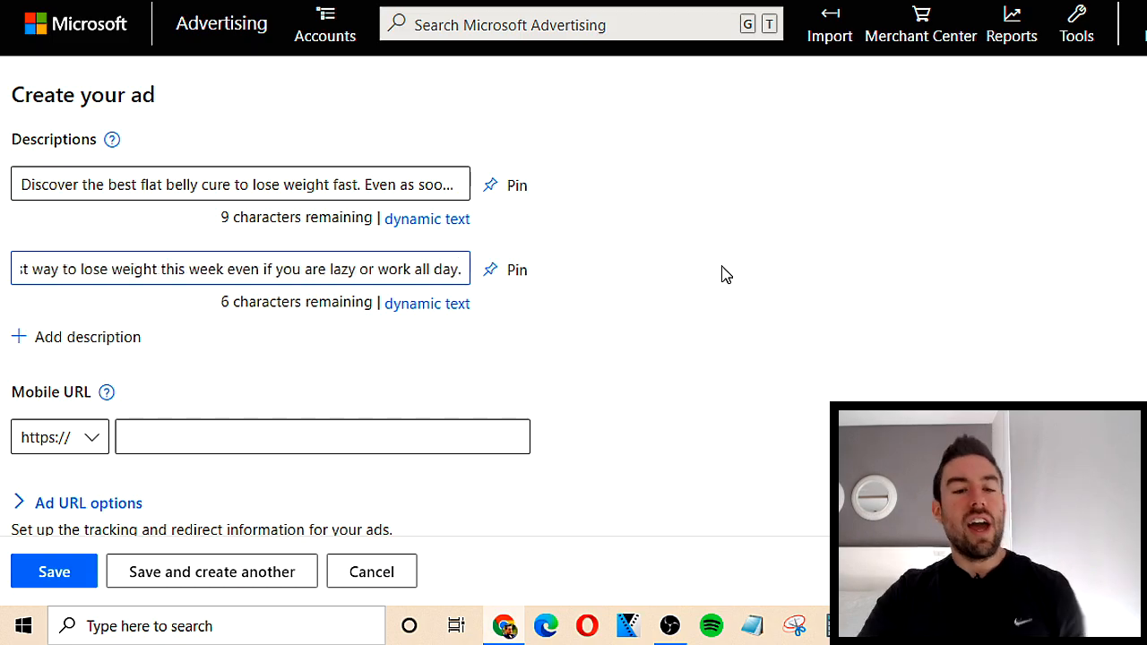
- Review the ad's headlines, descriptions and empty final URL in the ad form
left_click(726, 274)
scroll(724, 314, "up", 7)
scroll(788, 368, "down", 4)
scroll(810, 269, "up", 2)
scroll(789, 394, "down", 8)
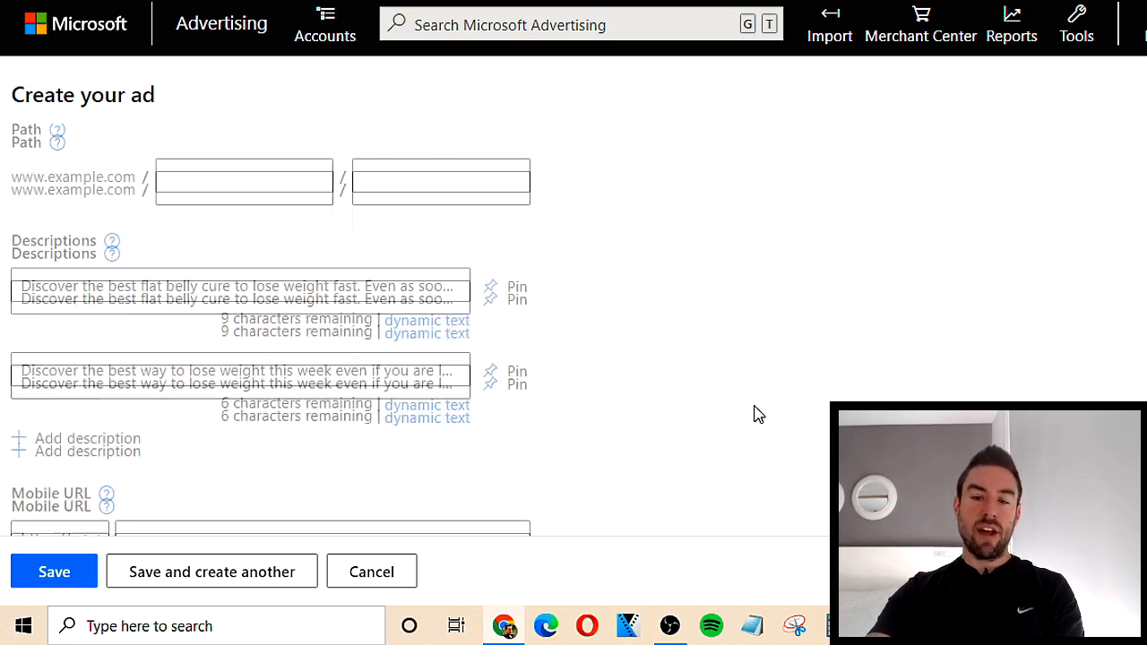
scroll(190, 385, "up", 10)
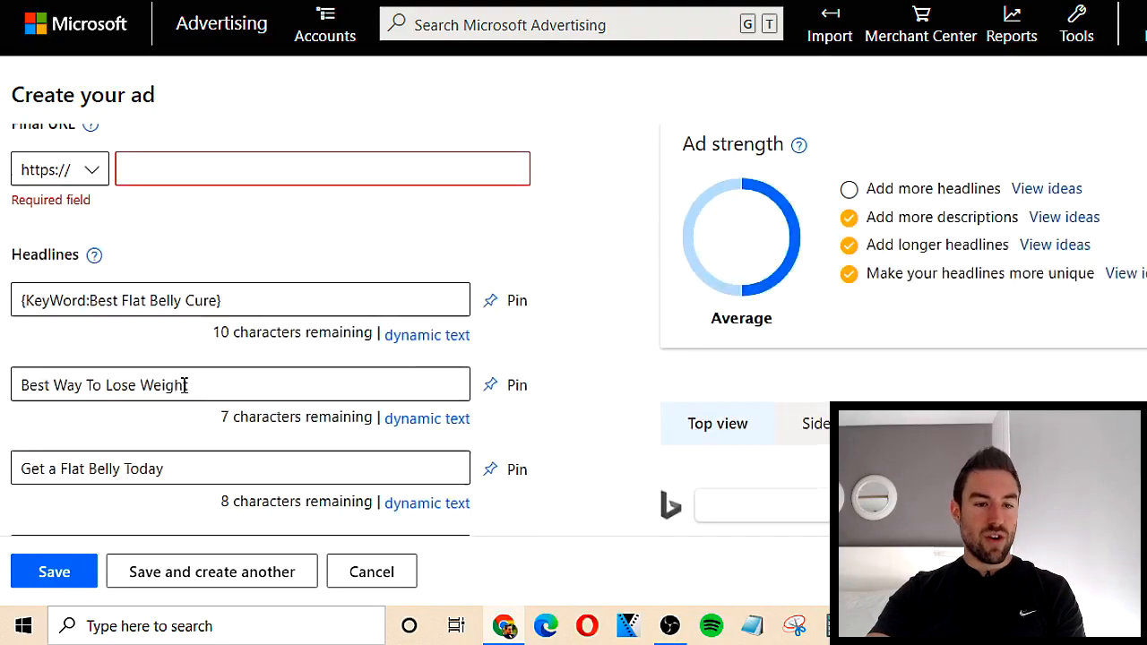
scroll(229, 179, "down", 2)
scroll(519, 287, "up", 1)
scroll(523, 292, "down", 1)
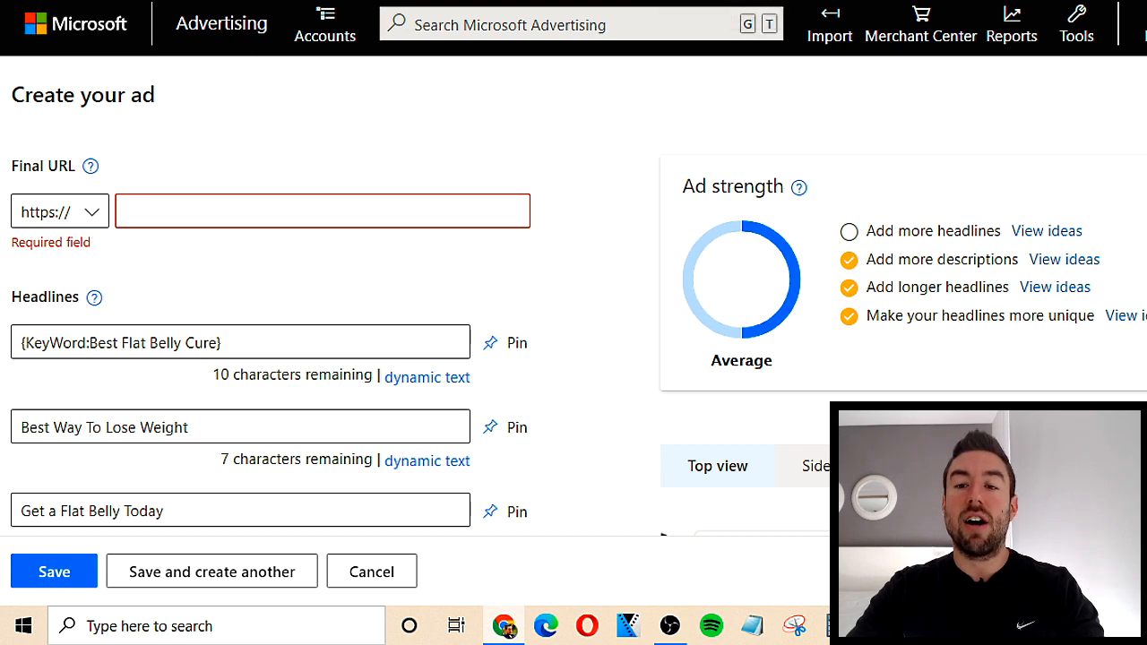
- Switch to WordPress and launch Thrive Architect for the "Weight Loss Capture Page - Bing" page
key("ctrl+Tab")
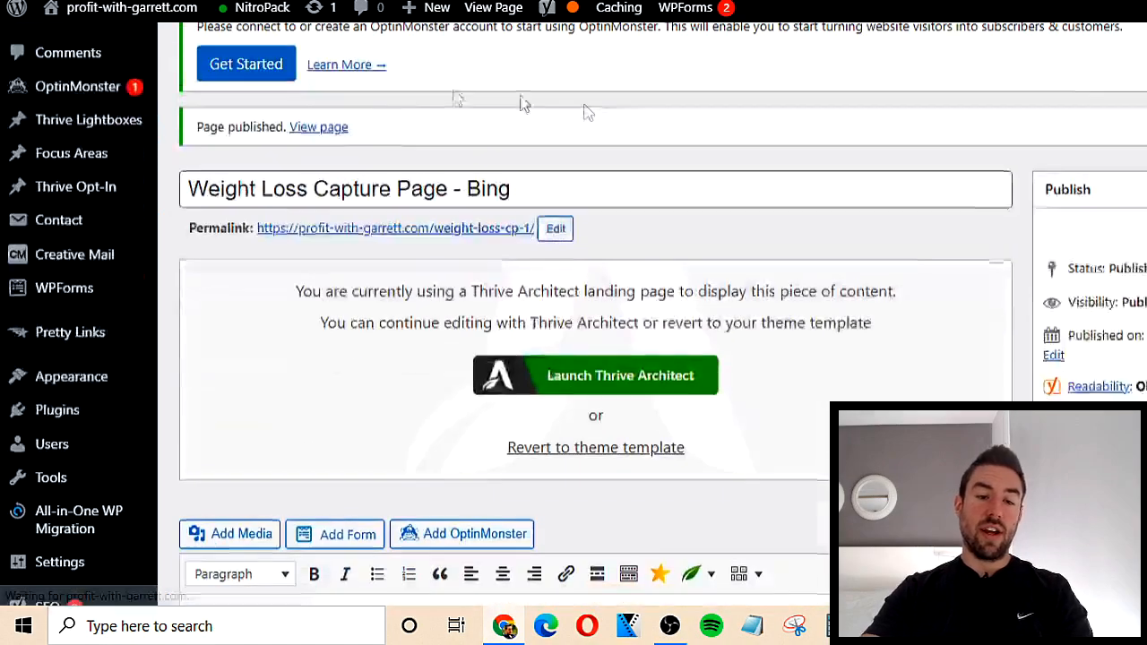
scroll(762, 221, "down", 1)
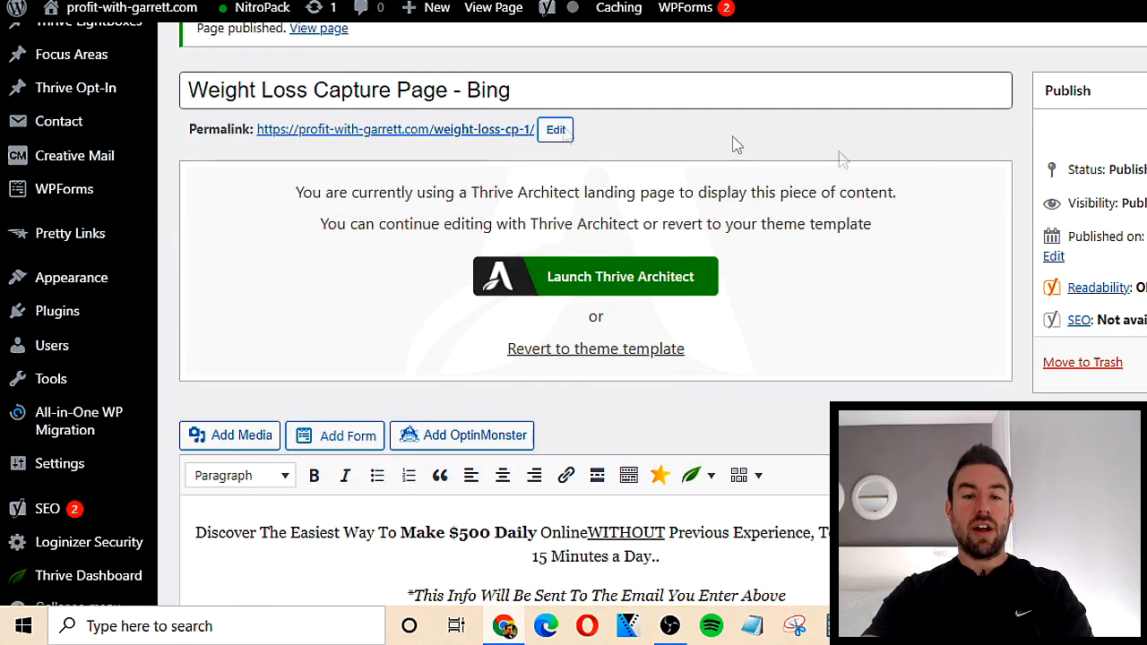
scroll(314, 188, "down", 1)
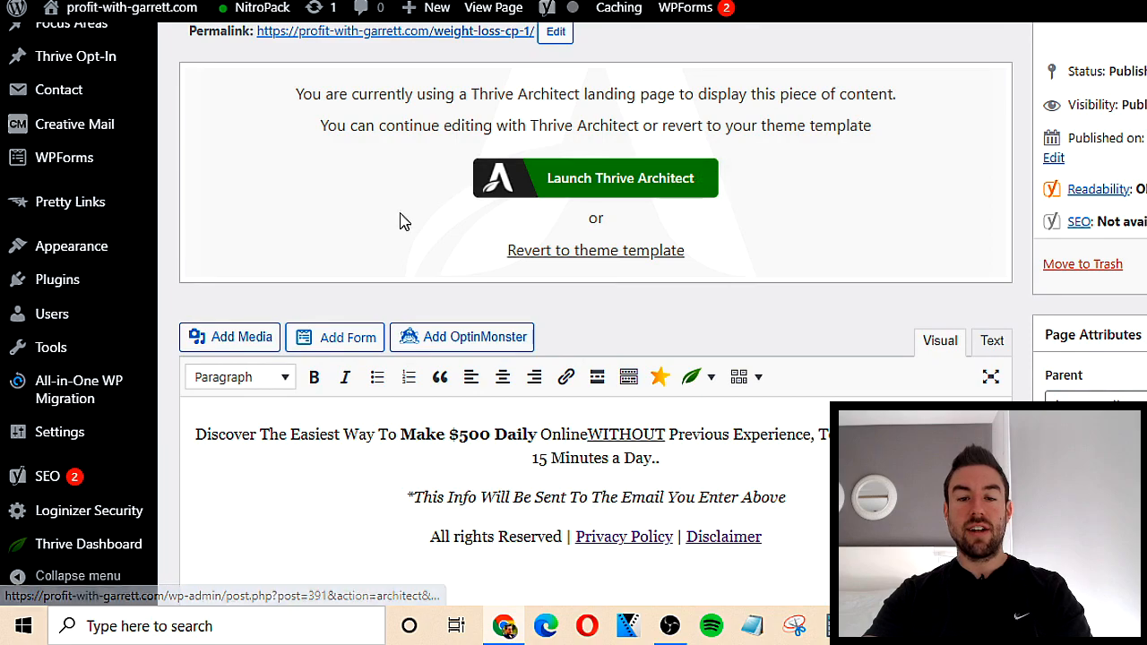
scroll(400, 220, "up", 1)
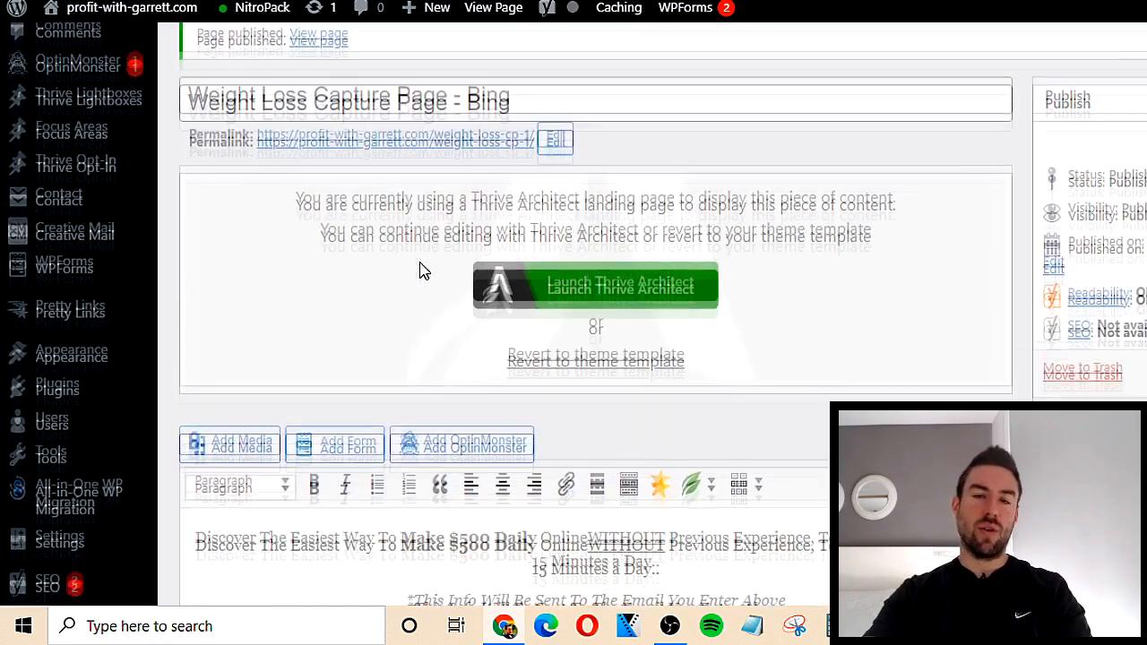
scroll(455, 374, "up", 1)
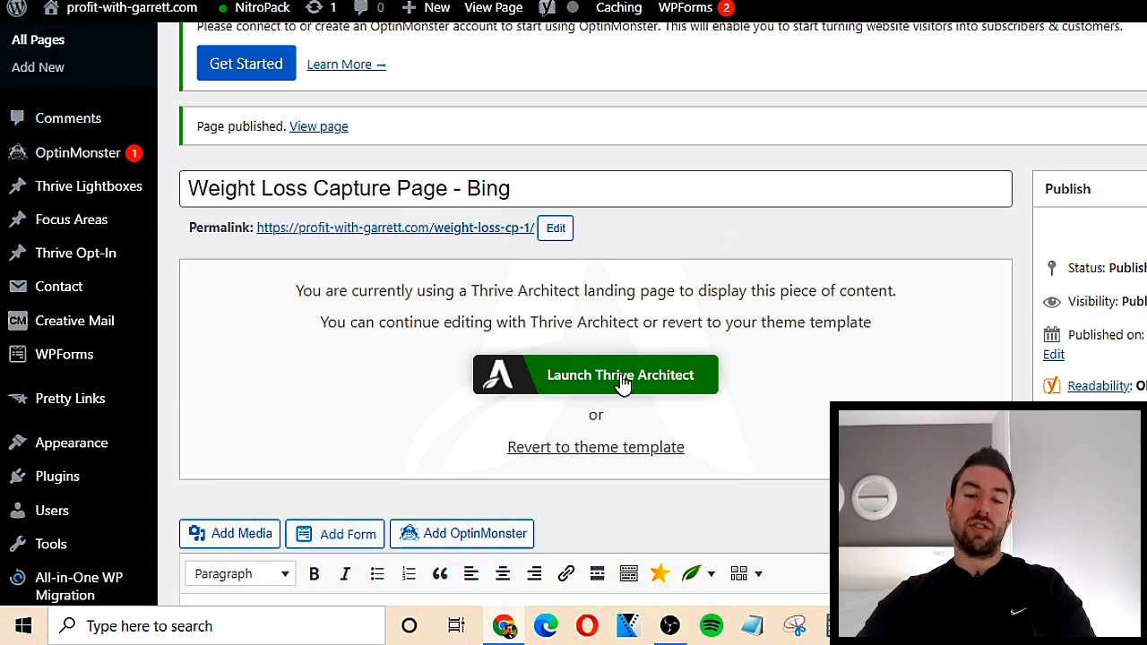
left_click(521, 380)
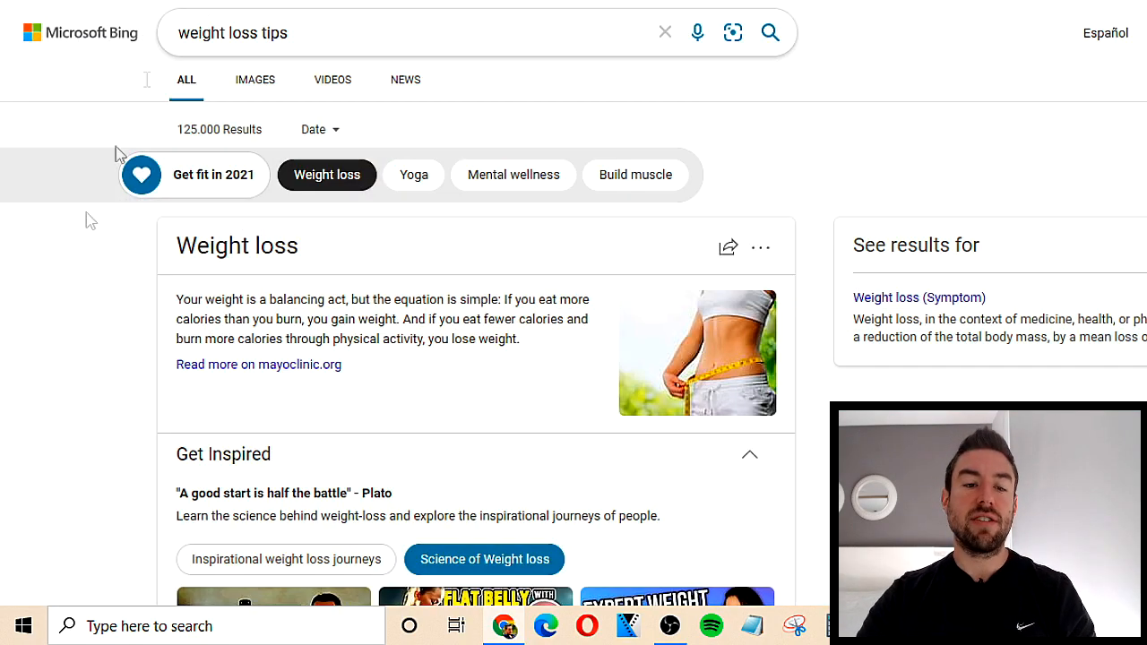
- Look through the Bing search results for "weight loss tips"
scroll(388, 169, "down", 2)
scroll(388, 170, "down", 6)
scroll(225, 266, "up", 9)
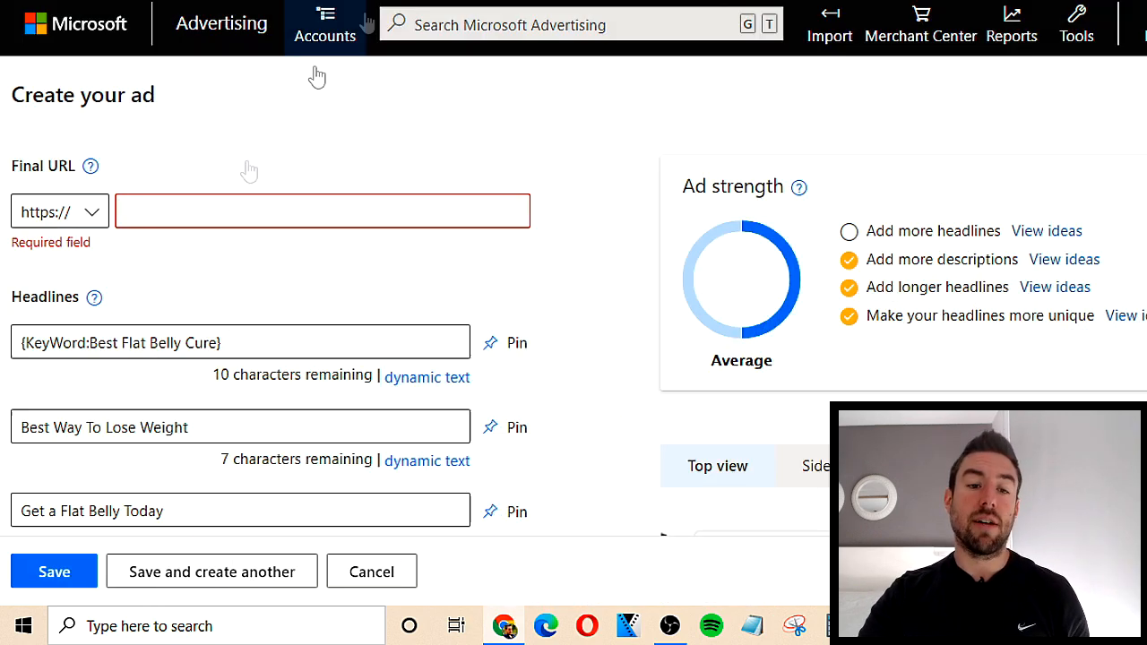
- Switch back to Microsoft Advertising and examine the dynamic keyword headline, the other headlines and the ad preview
scroll(128, 249, "down", 2)
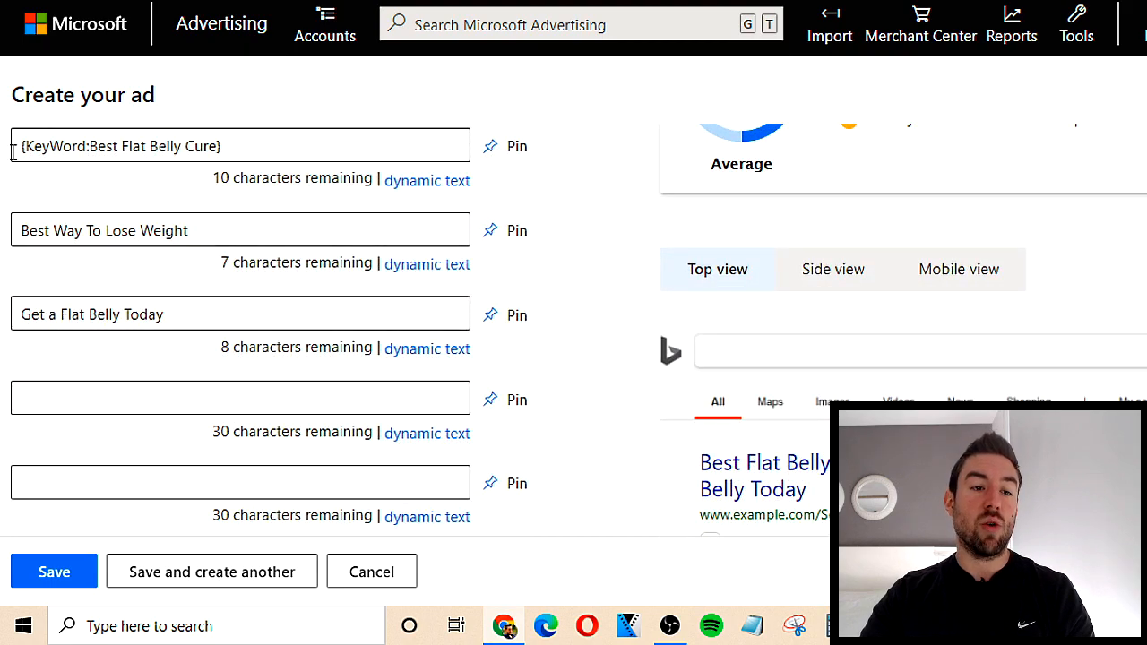
left_click_drag(17, 148, 224, 190)
left_click(192, 188)
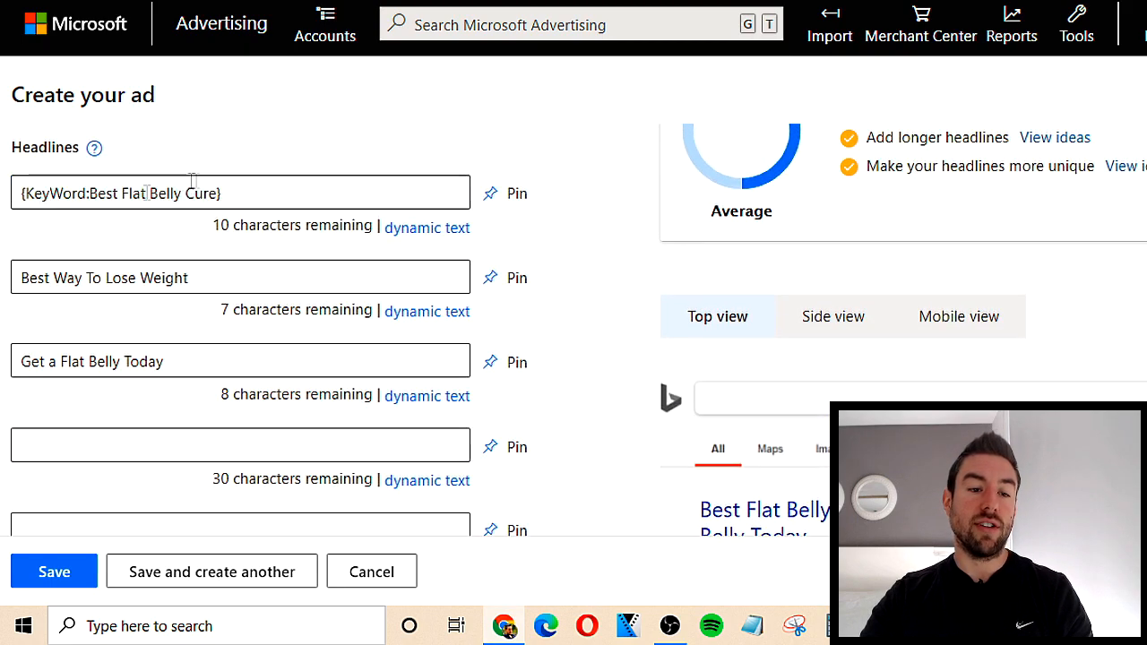
scroll(35, 242, "up", 1)
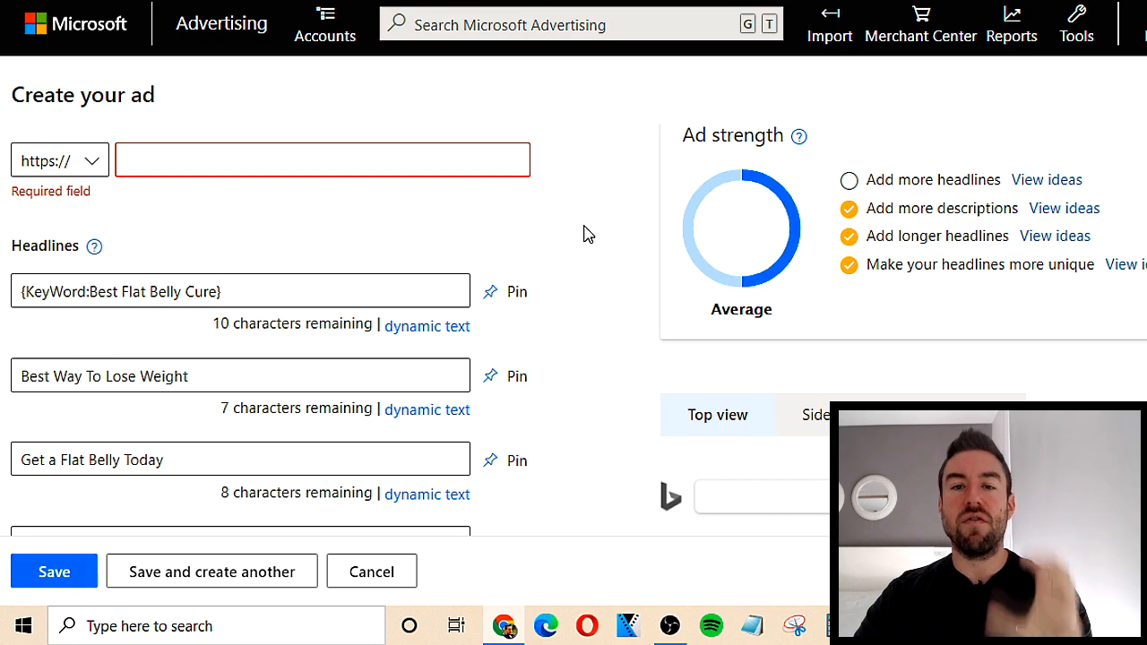
scroll(582, 263, "down", 3)
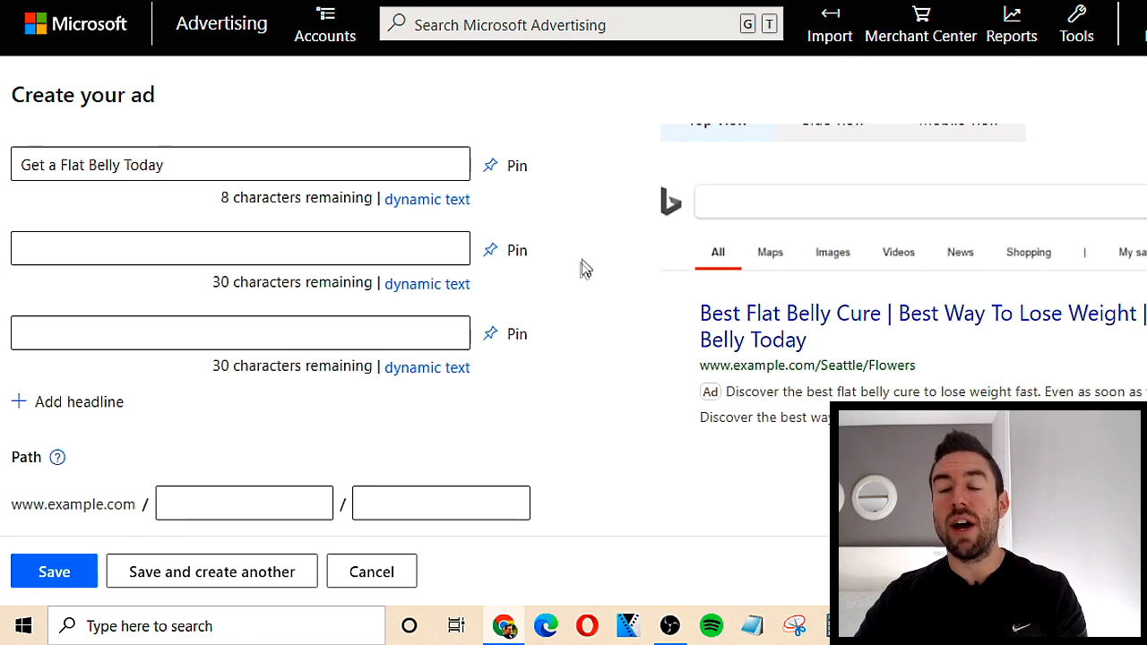
scroll(582, 269, "down", 1)
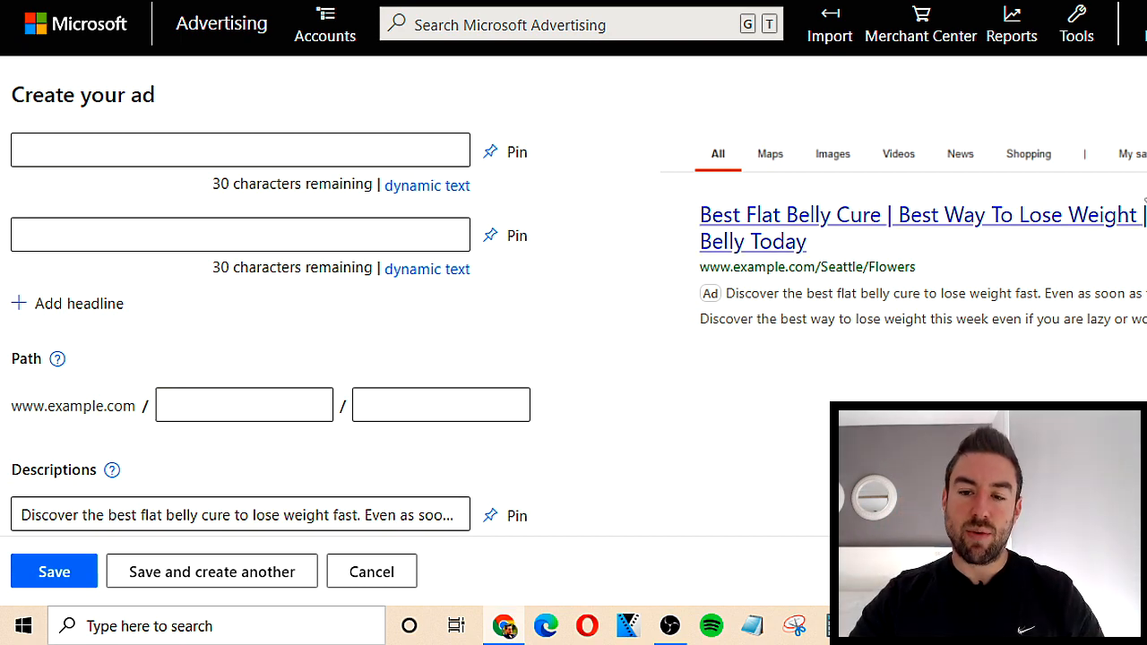
scroll(932, 238, "down", 1)
scroll(780, 367, "up", 1)
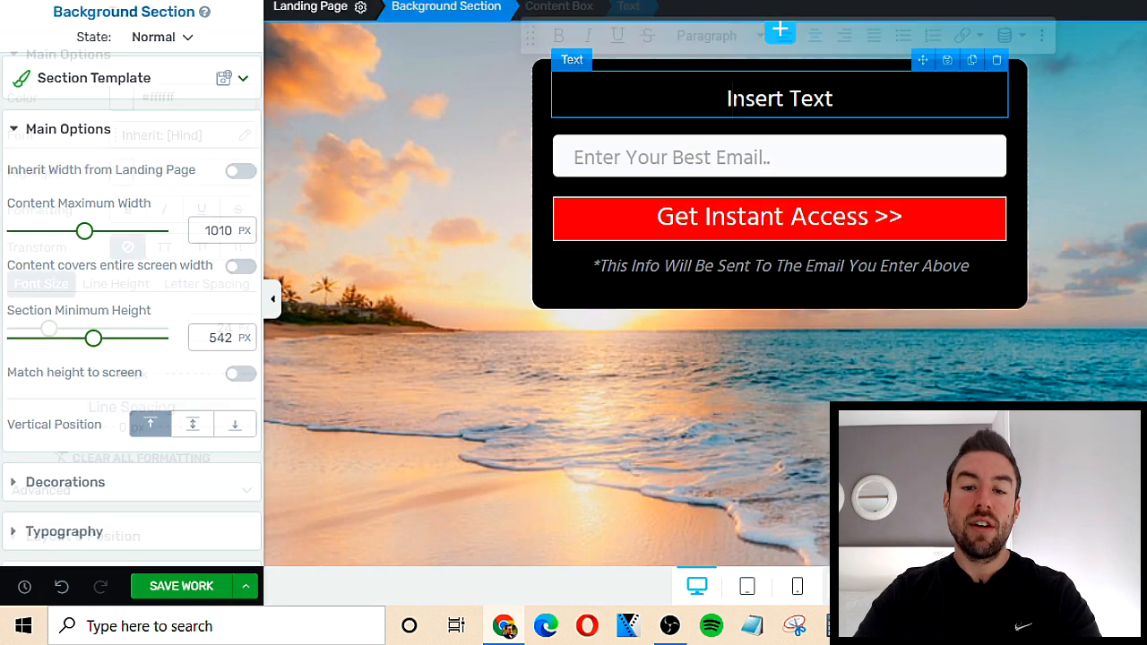
- In Thrive Architect, set the opt-in headline to "Enter Your Email Below To Discover The BEST Flat Belly Cure To Lose Weight Fast As Soon As THIS Week!"
triple_click(779, 95)
type("Enter Your Ema")
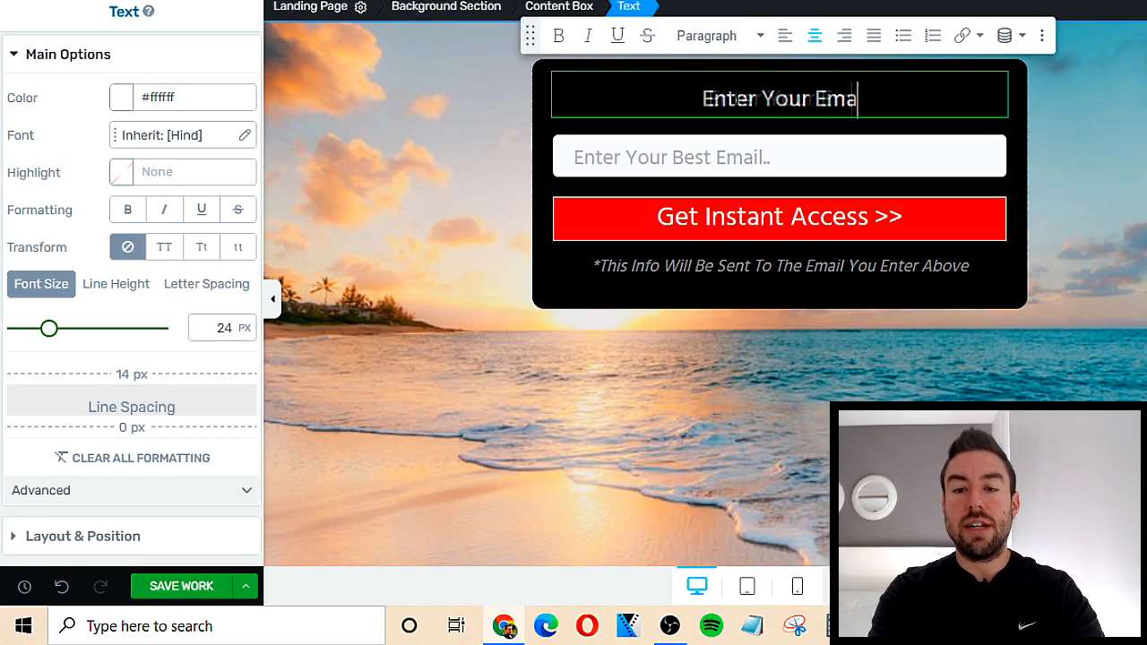
type("il Below To Disov")
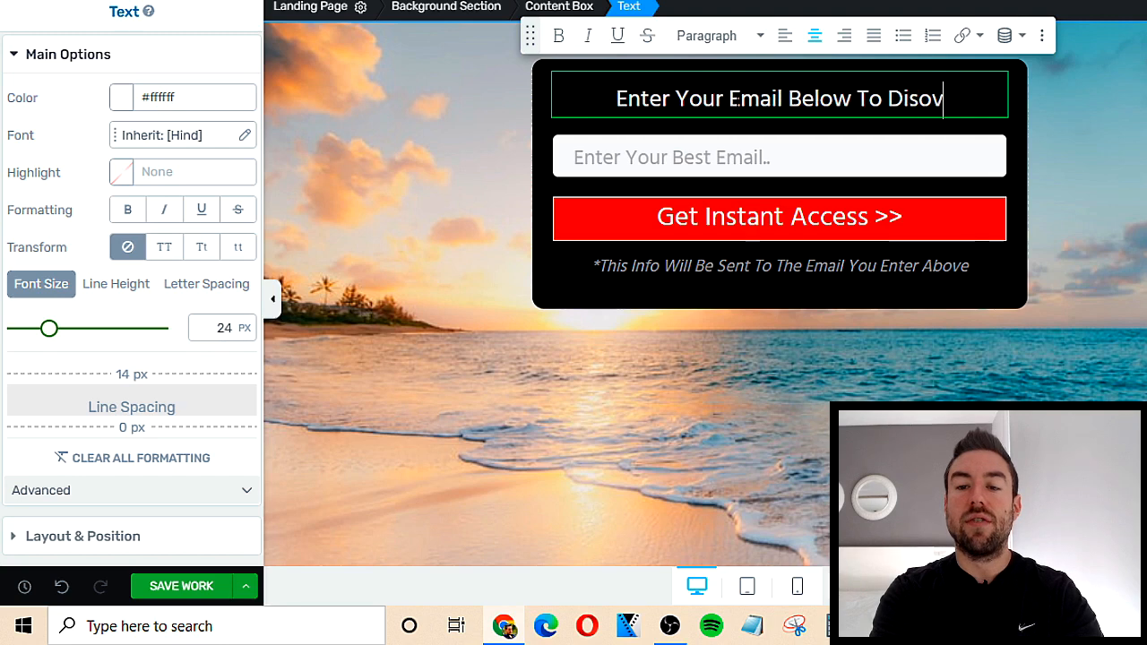
type("er The BEST F")
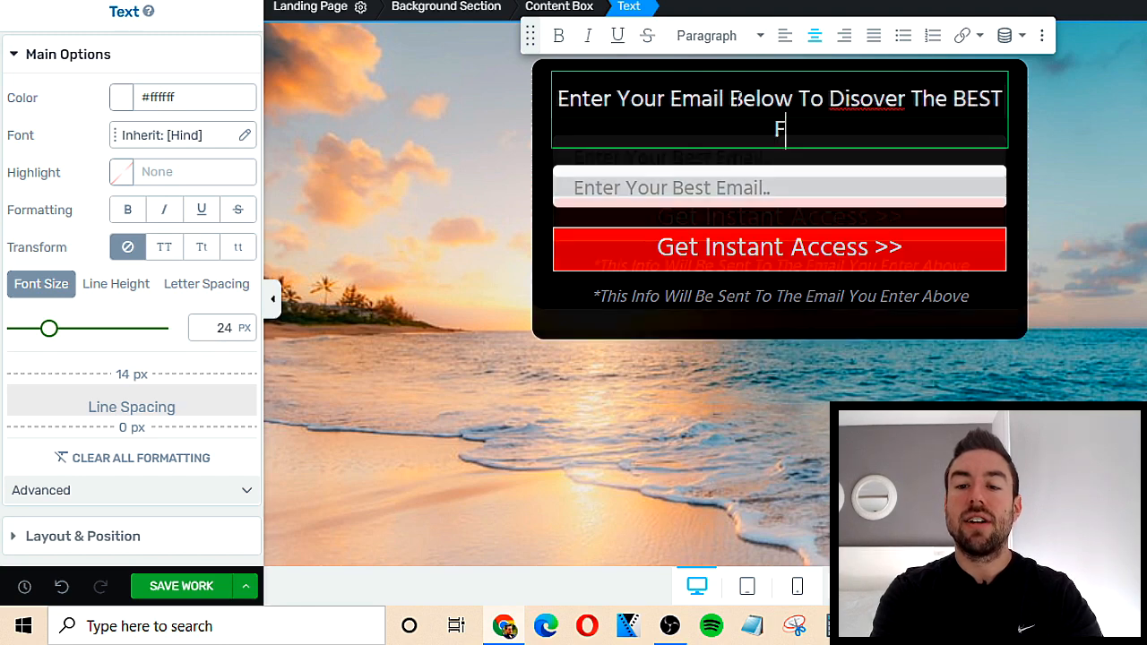
type("lat Belly Cure T")
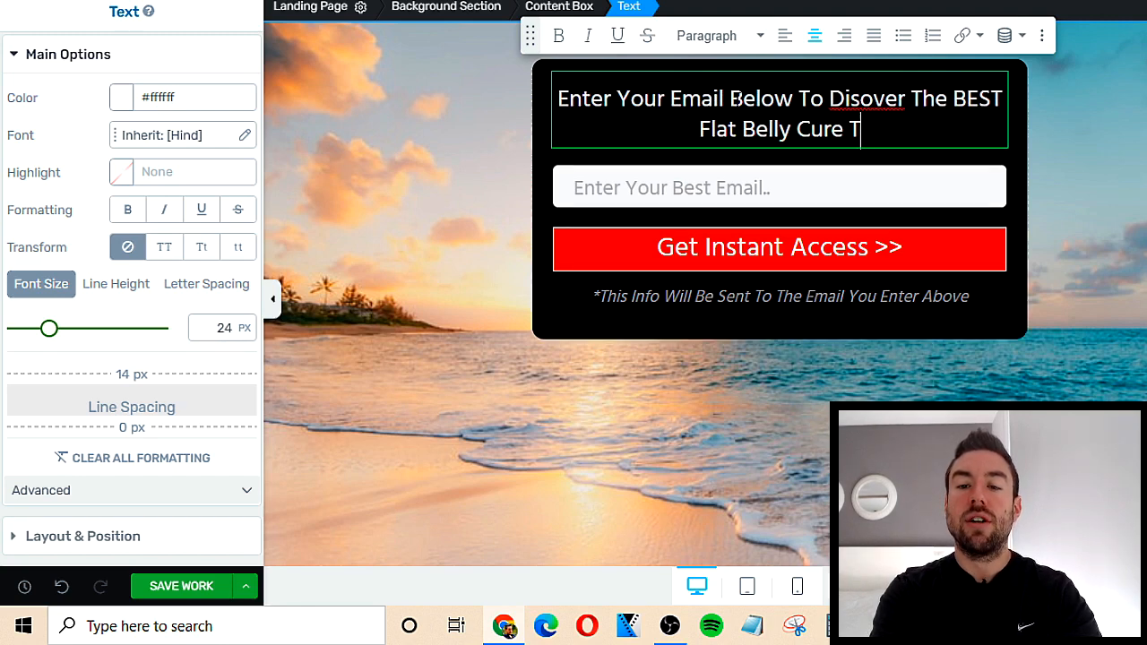
type("o Lose Weight ")
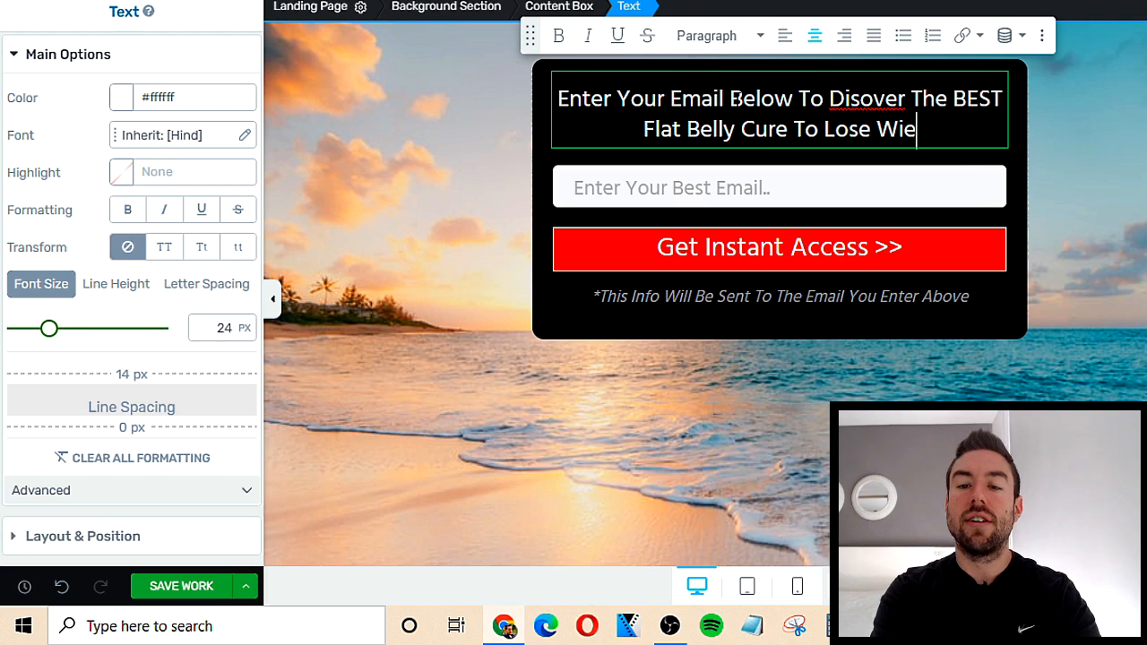
type("Fast ")
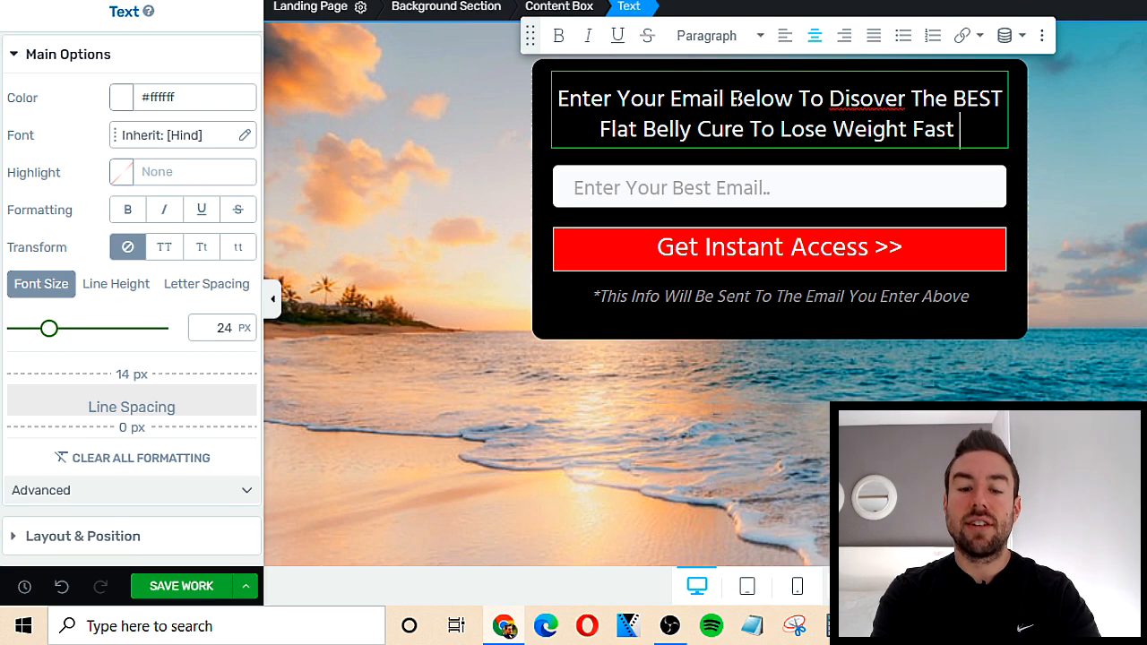
type("As Soon As ")
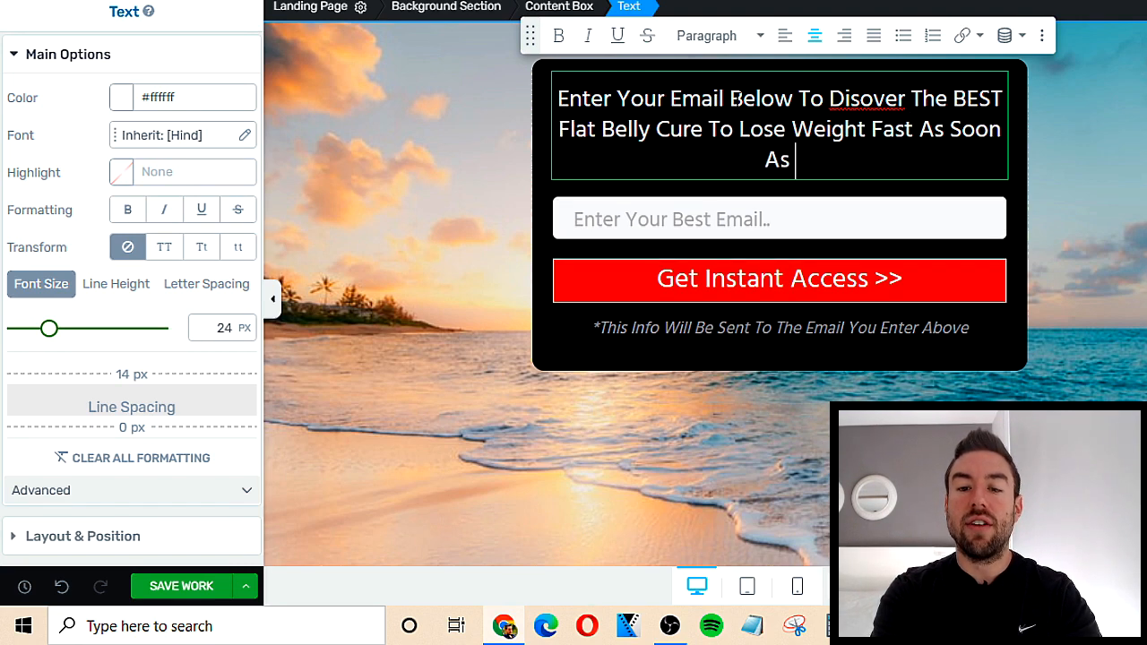
type("ThiS Week!")
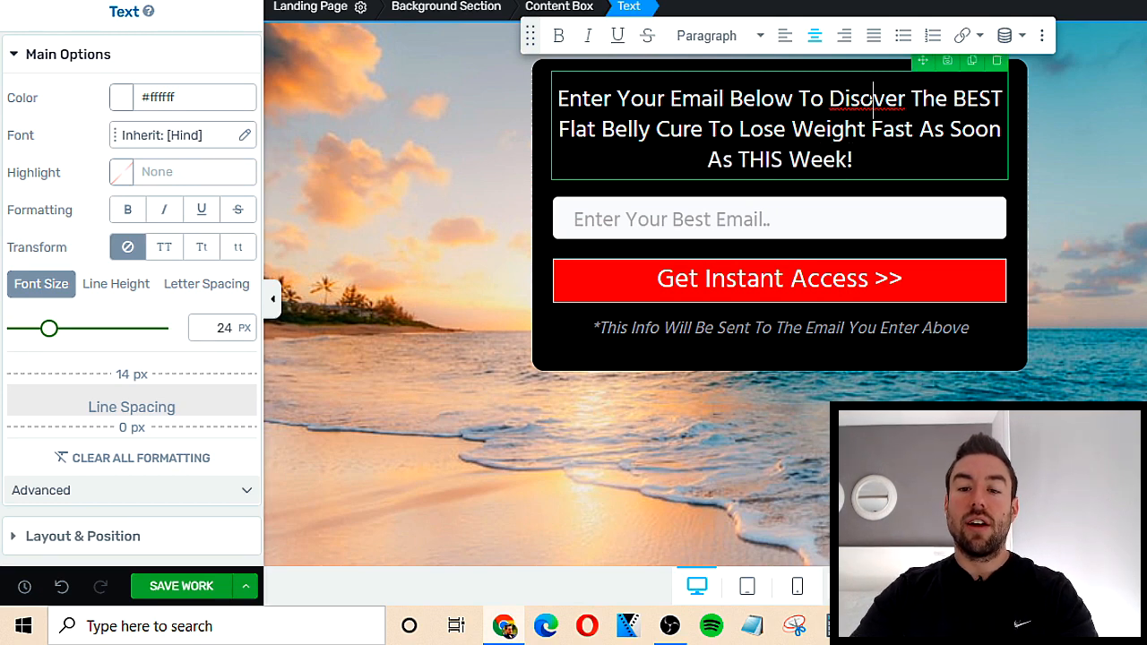
type("c")
left_click(1057, 168)
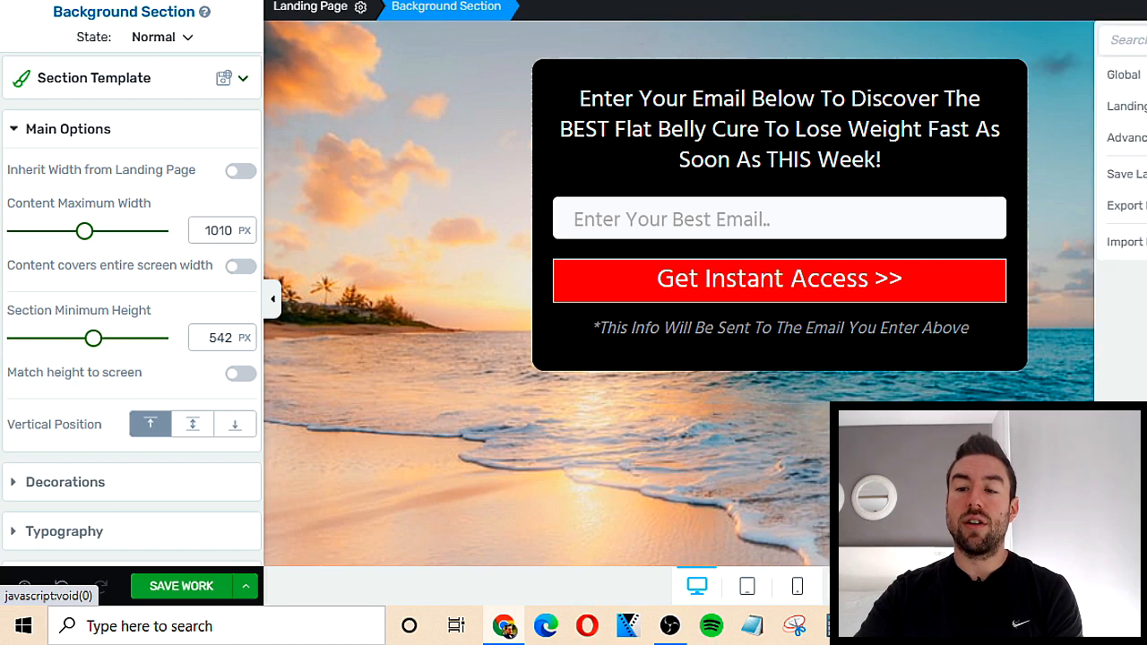
- Open the landing page's custom scripts and clear the existing code from the header scripts
left_click(1127, 137)
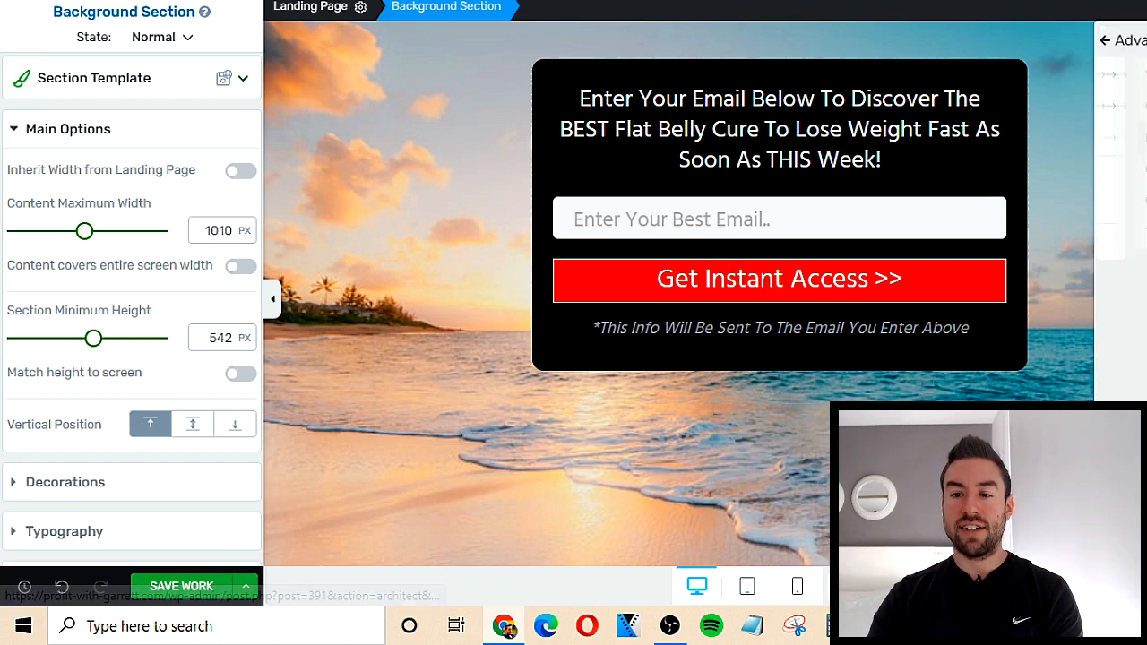
left_click(1124, 164)
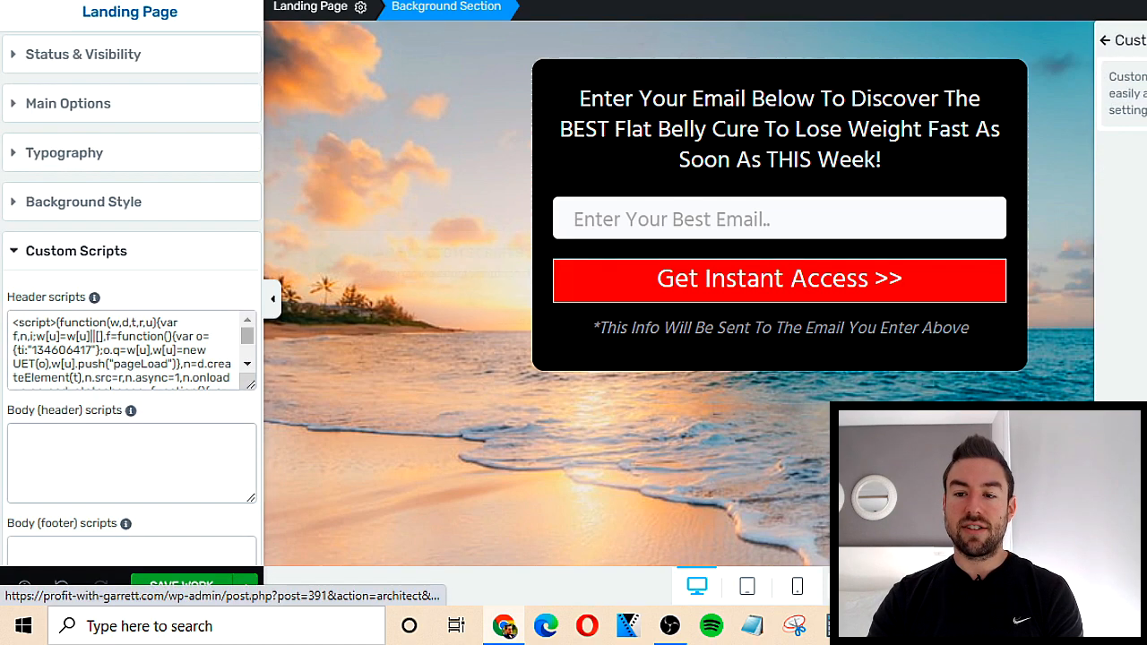
scroll(81, 115, "down", 1)
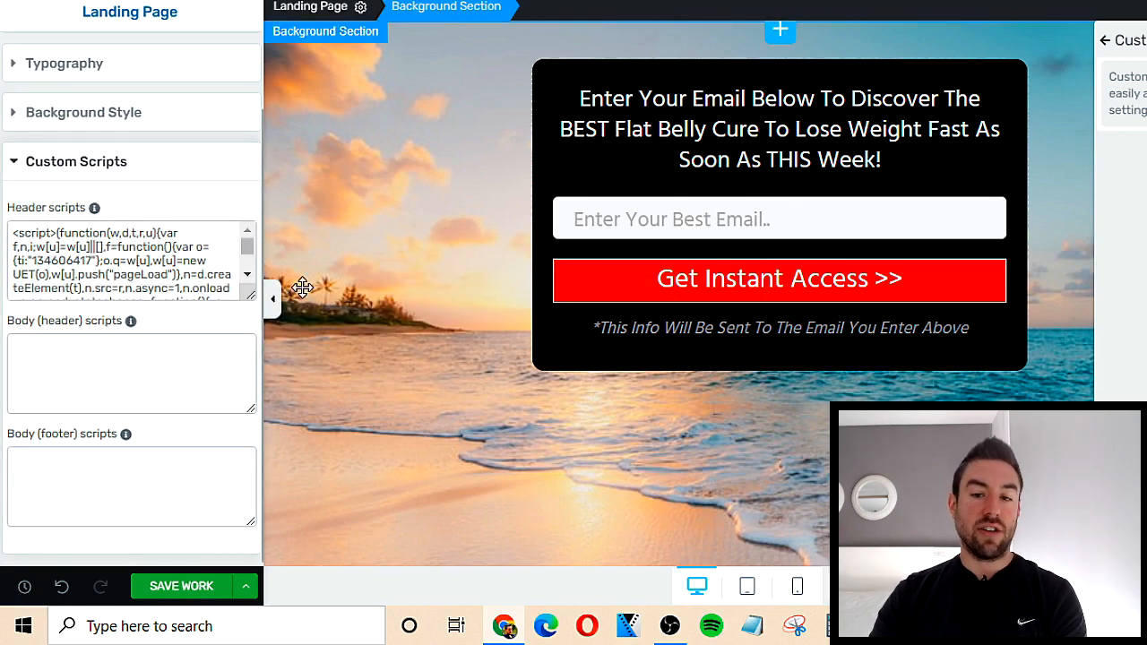
left_click(152, 269)
key("ctrl+a")
key("BackSpace")
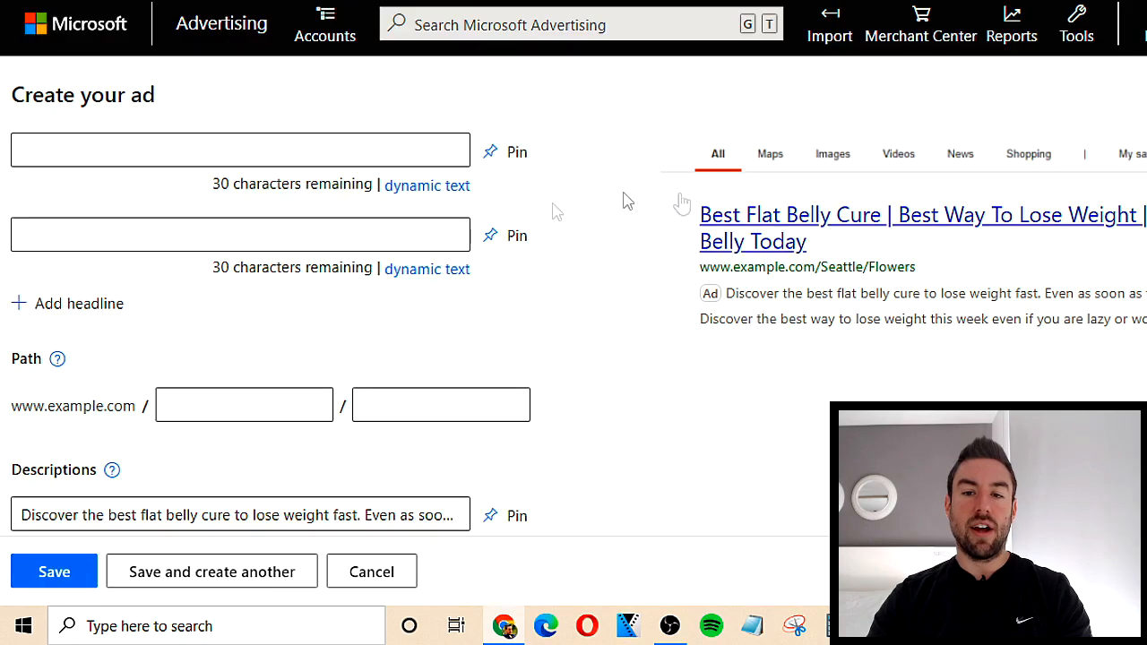
- Switch to Microsoft Advertising and open the UET tag page for conversion tracking
left_click(1076, 40)
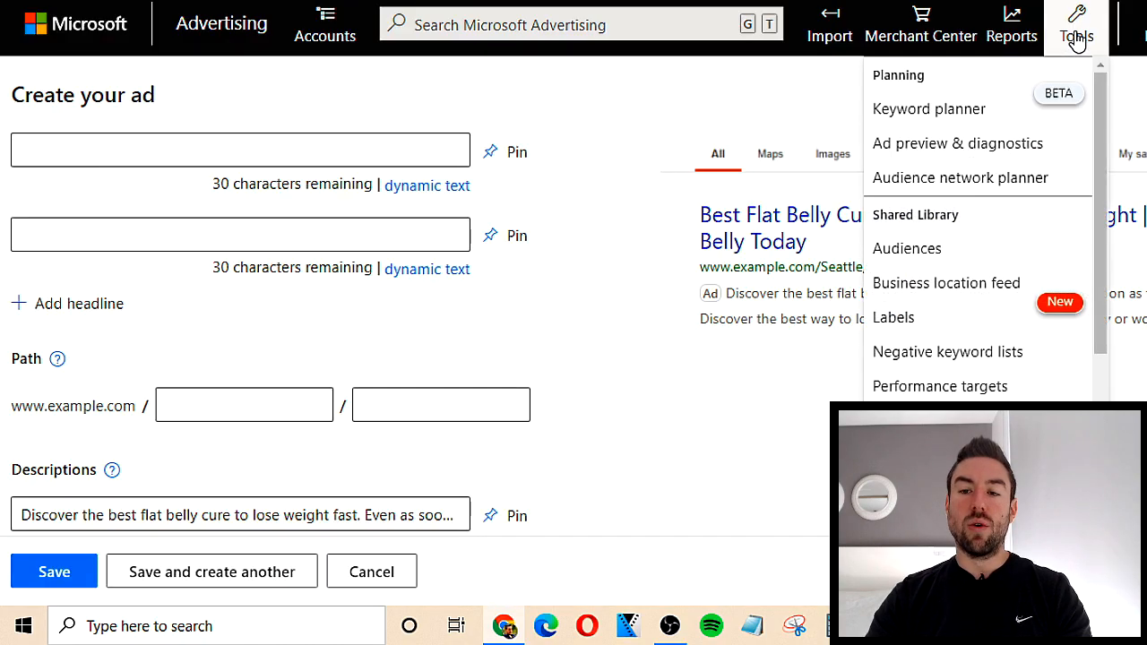
scroll(937, 94, "down", 2)
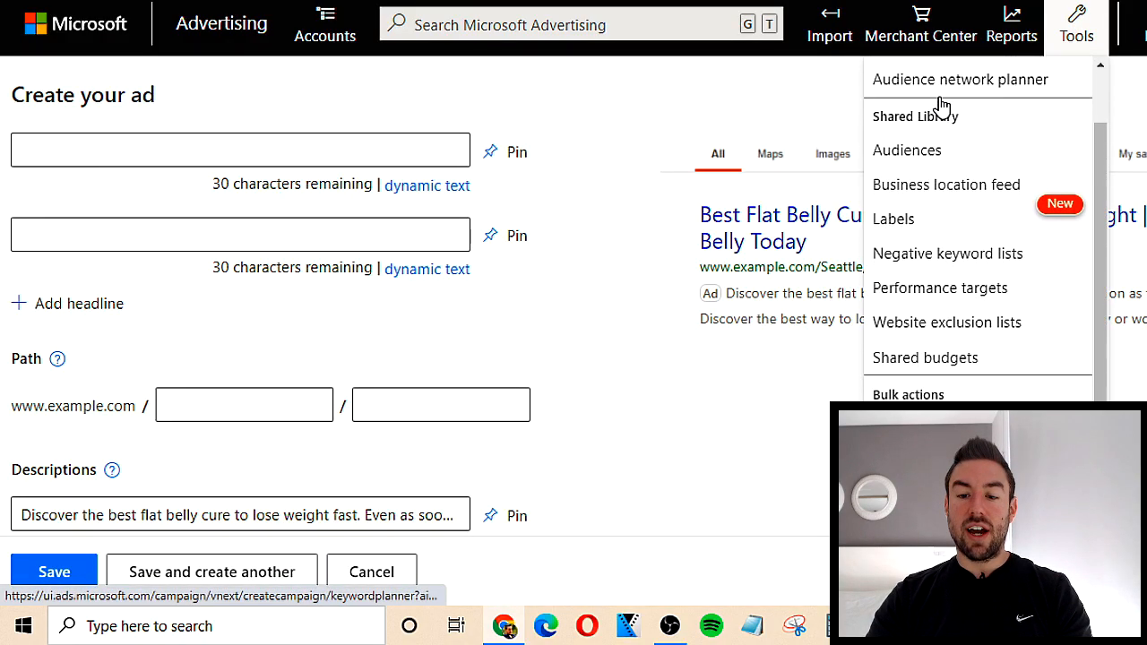
scroll(941, 106, "down", 6)
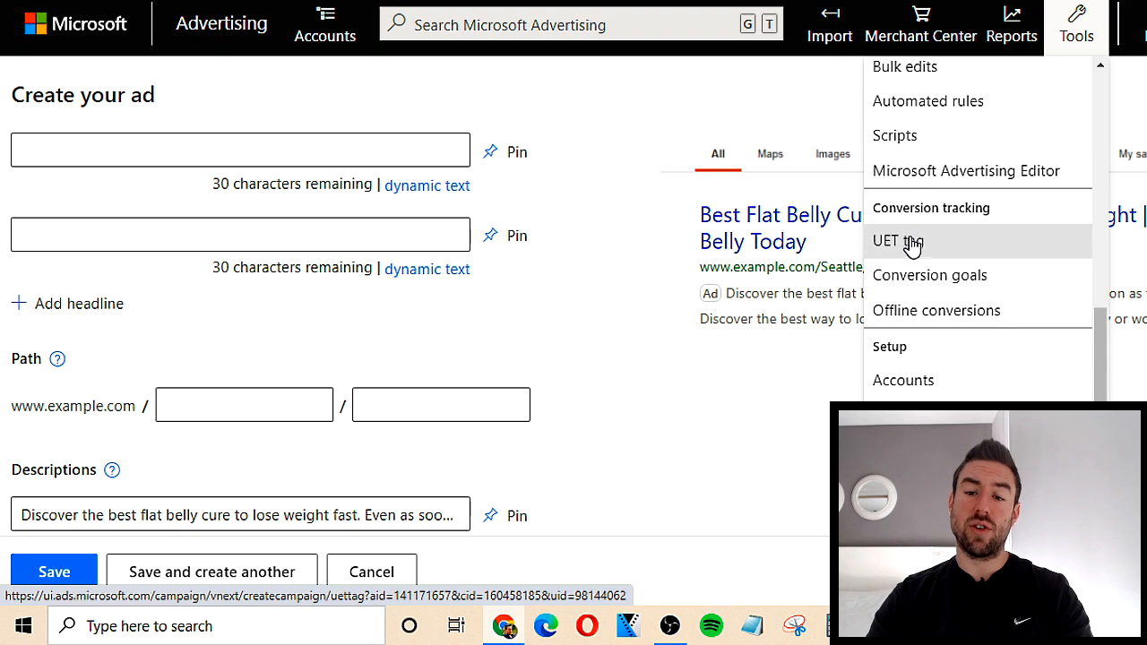
left_click(911, 247)
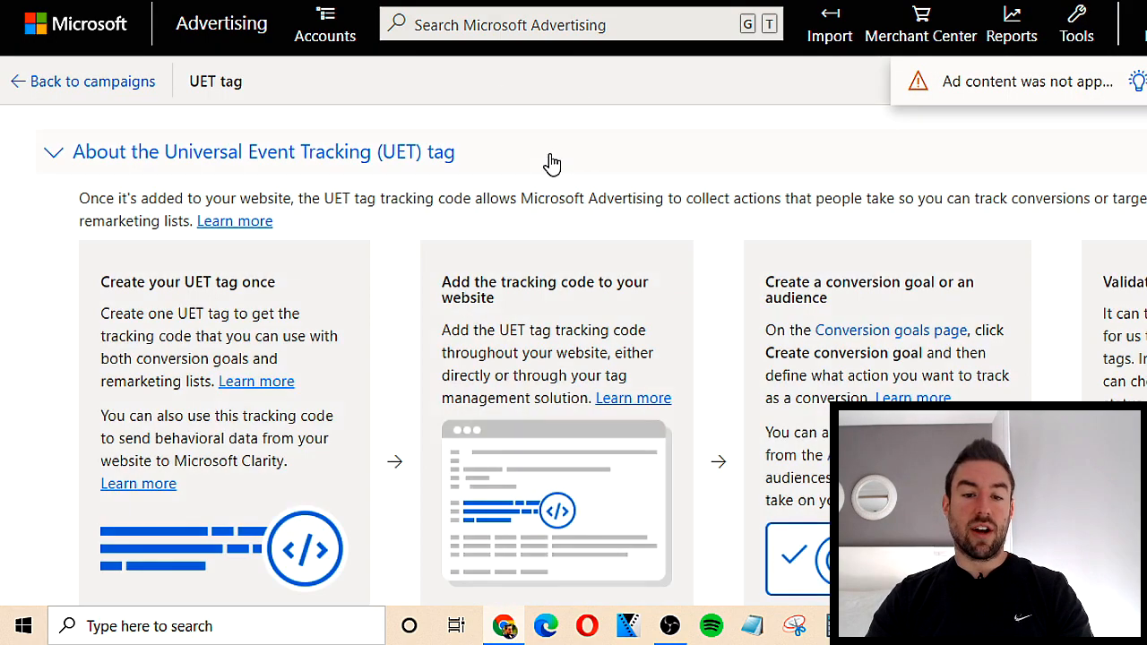
- Create and save a new UET tag named "Clickbank Tracking"
scroll(561, 152, "down", 1)
scroll(563, 152, "down", 1)
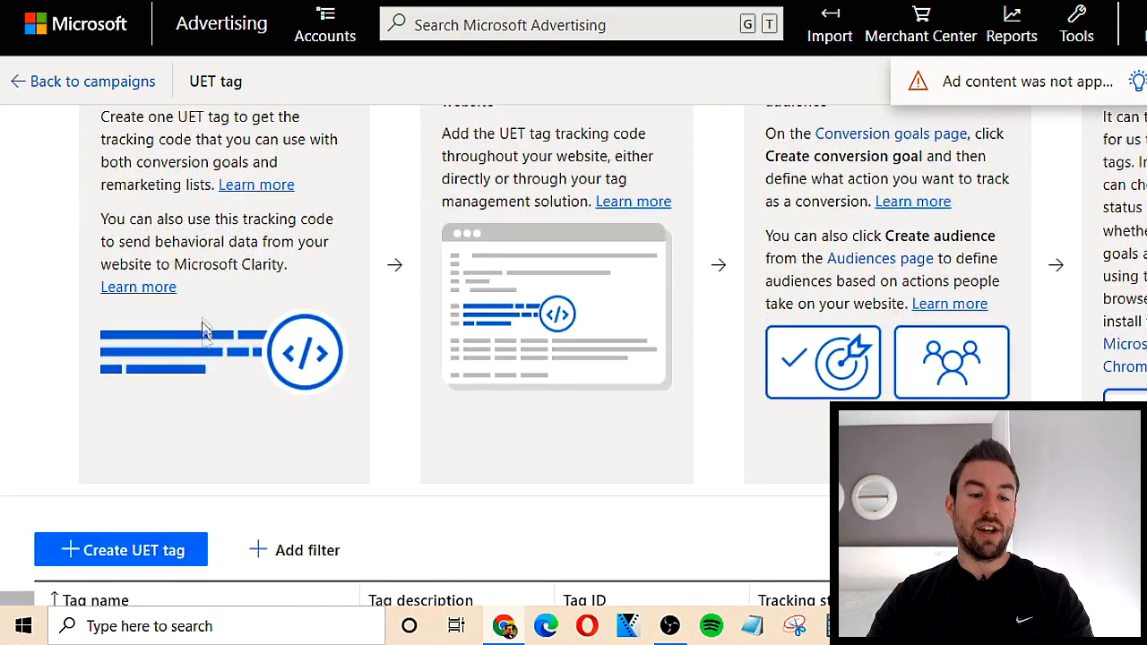
scroll(205, 328, "down", 1)
left_click(150, 454)
left_click(660, 408)
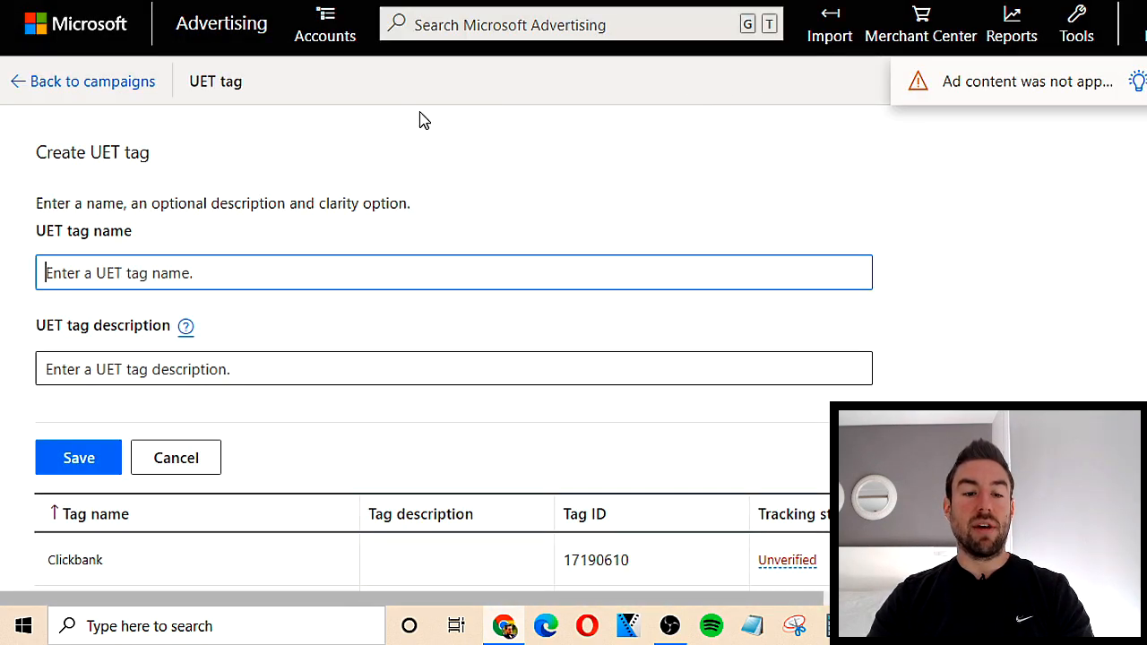
scroll(425, 118, "down", 1)
scroll(438, 123, "up", 1)
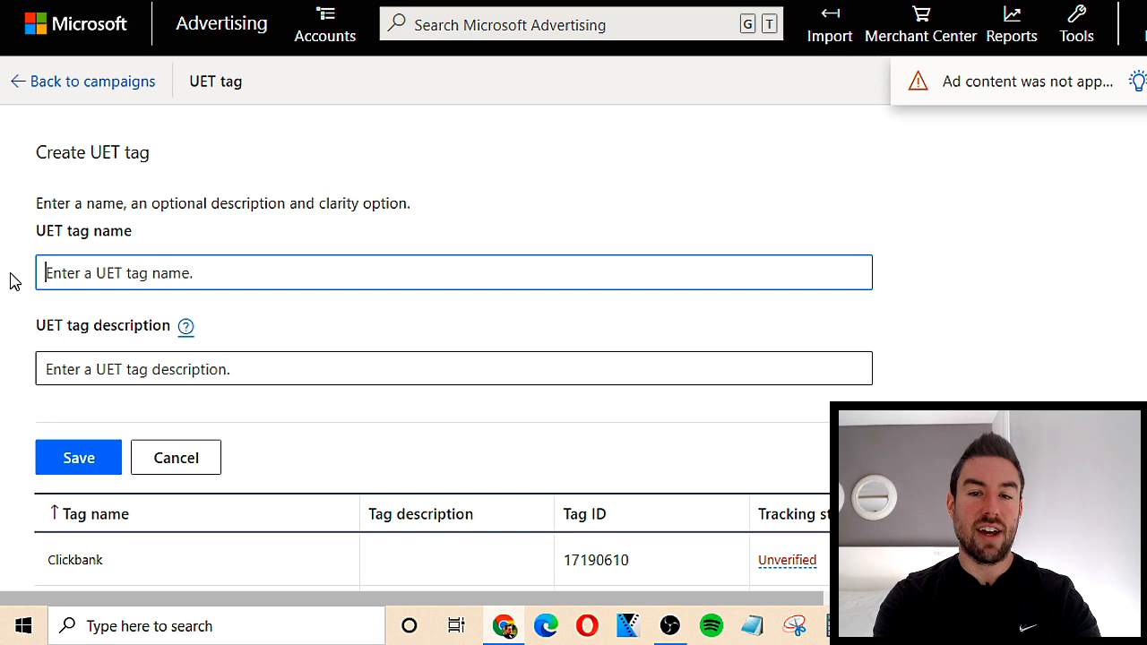
type("Clickbank Tracking")
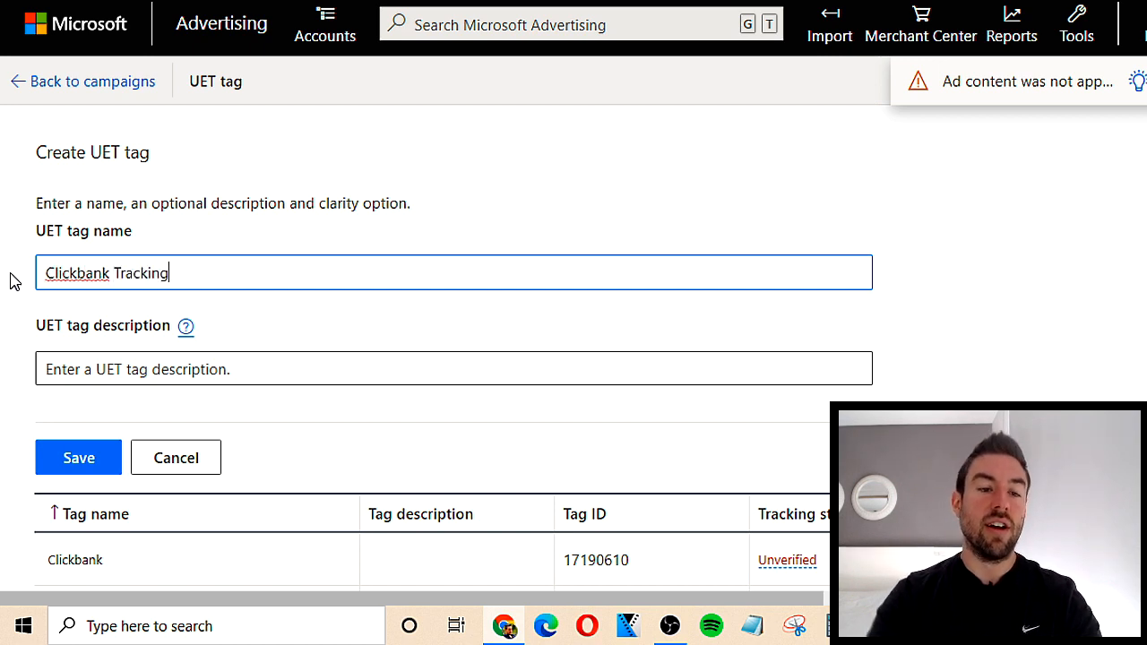
scroll(126, 265, "down", 1)
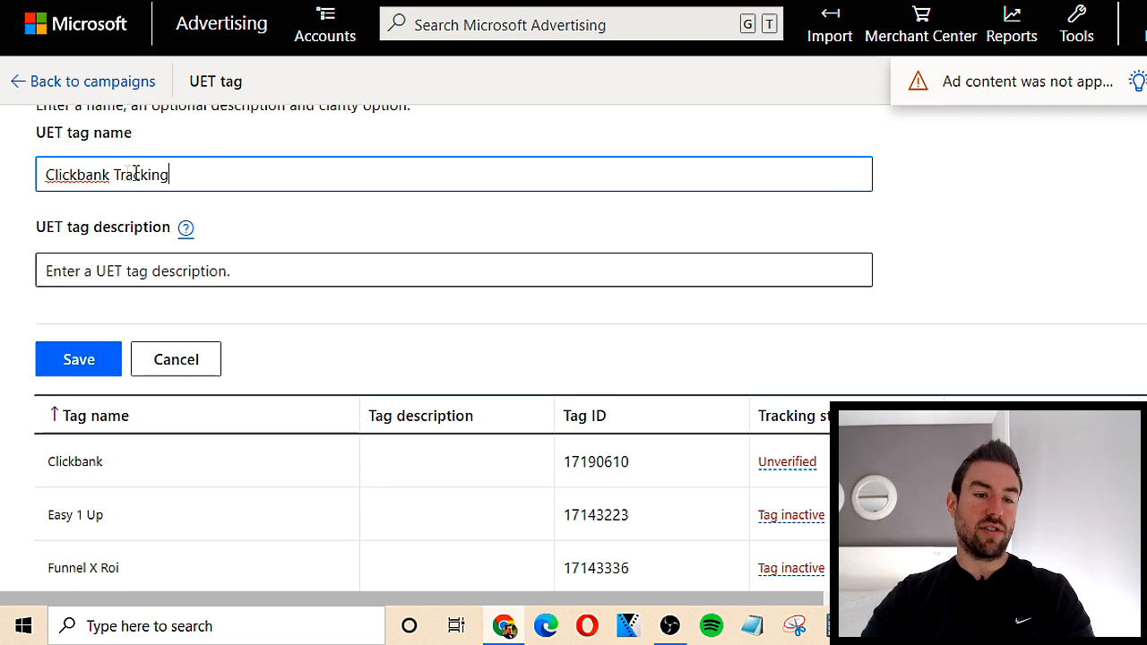
left_click(83, 359)
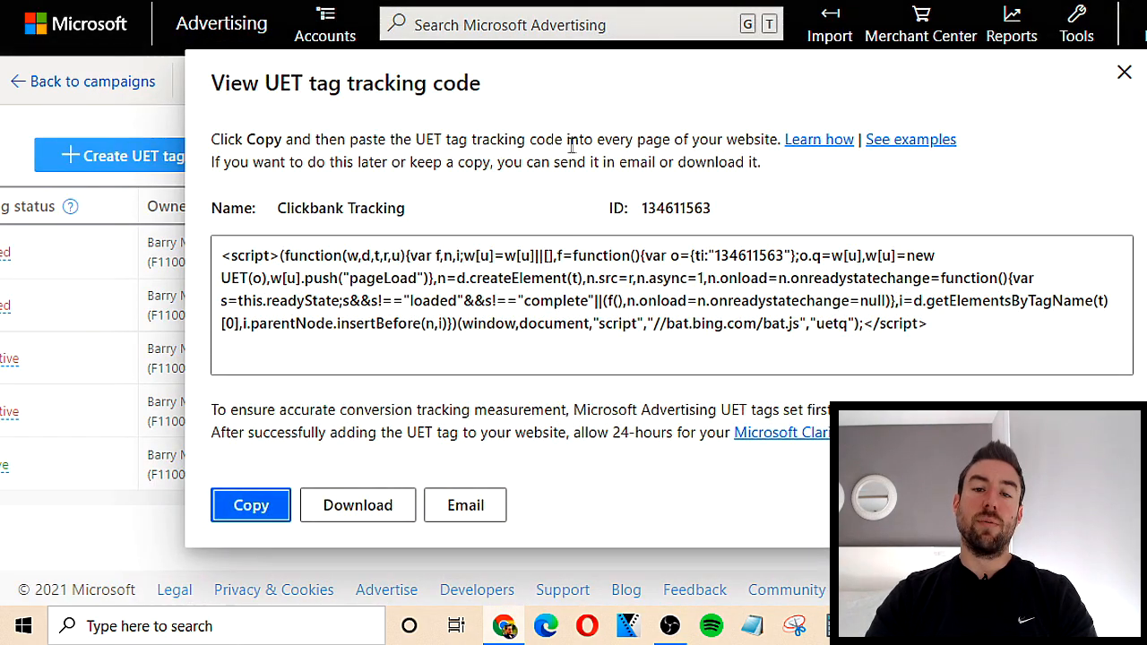
- Copy the full UET tracking code, switch to Thrive Architect, paste it into the capture page's header scripts and save the page
left_click(574, 309)
right_click(581, 298)
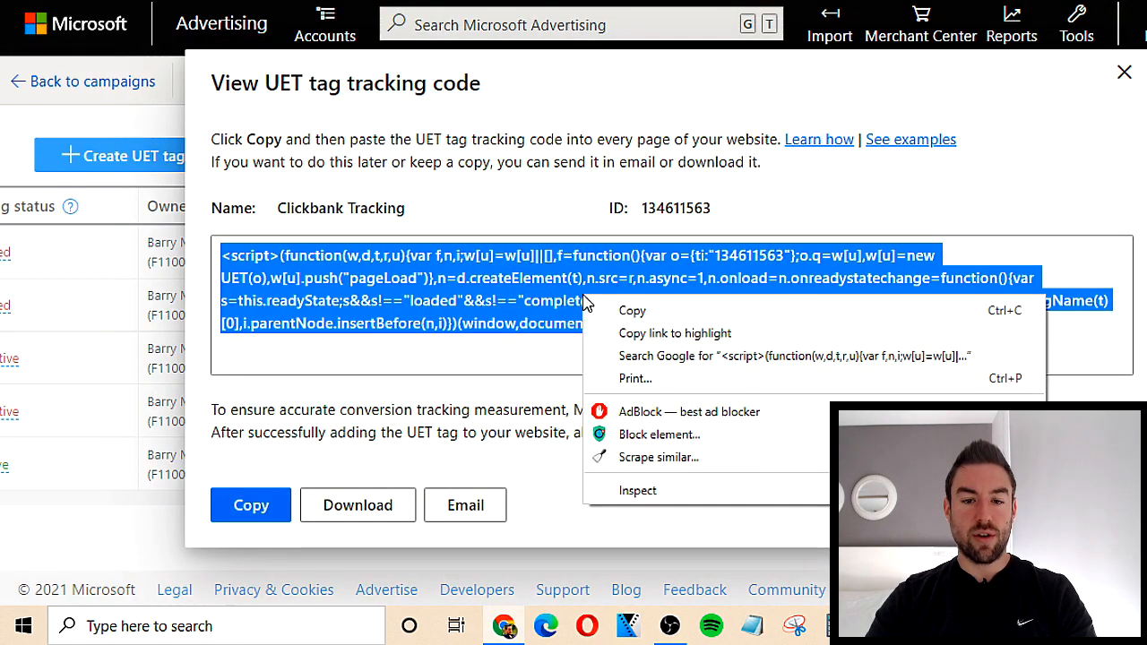
left_click(630, 308)
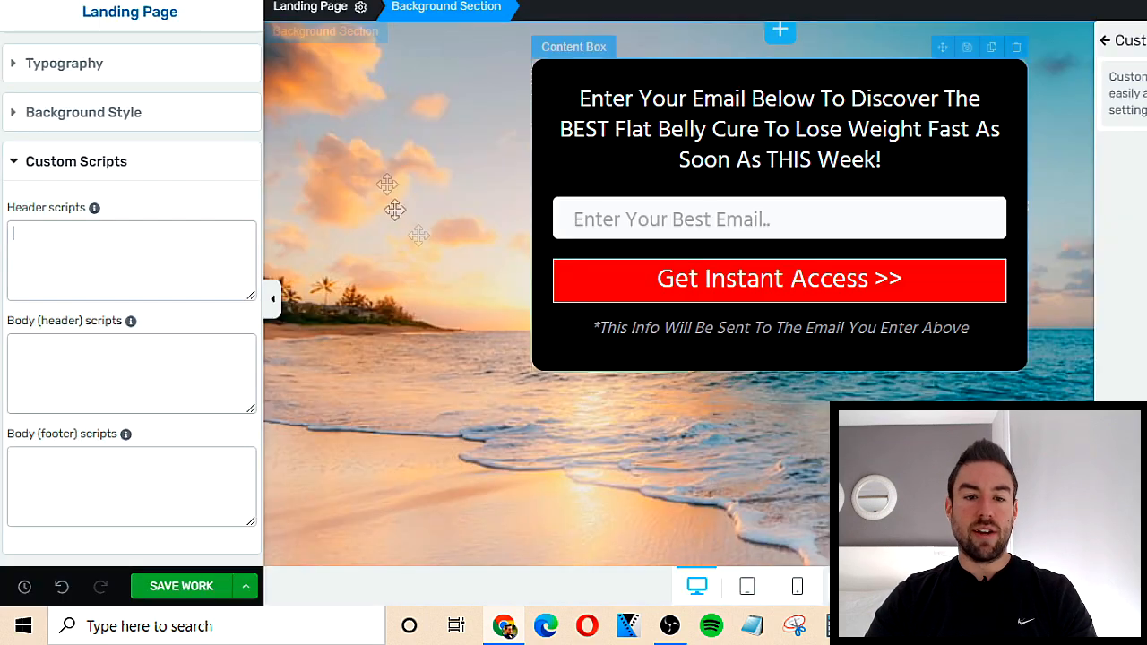
left_click(96, 250)
key("ctrl+v")
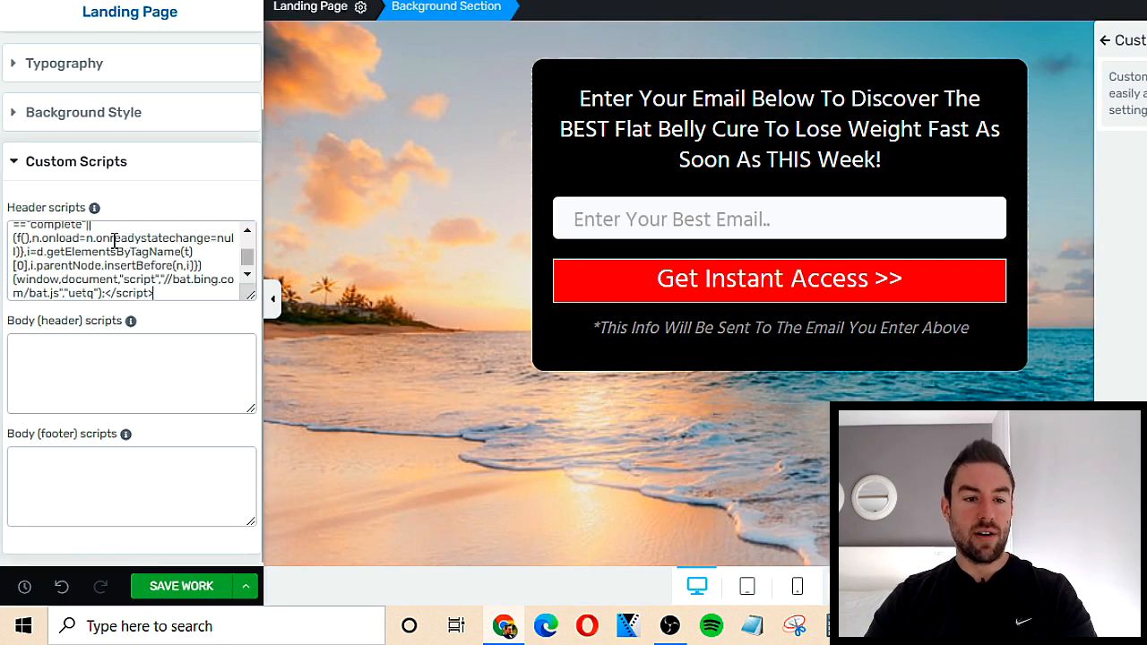
left_click(184, 592)
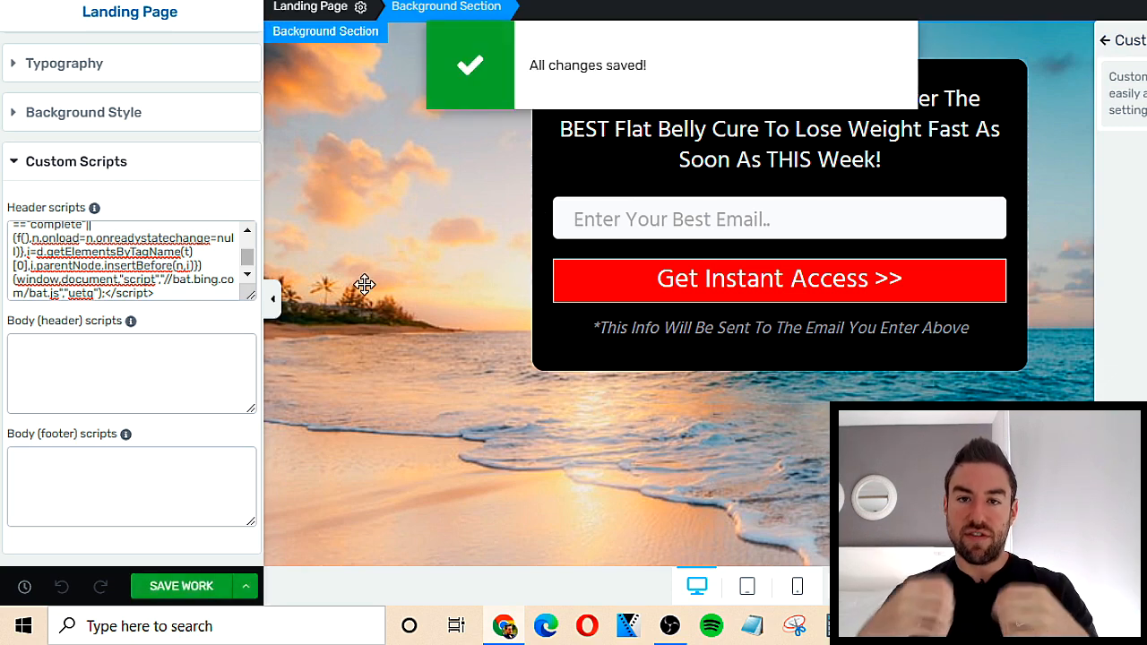
- Open the custom scripts of the "CONGRATS!" thank-you page and paste the UET tracking code into its header scripts
left_click(434, 259)
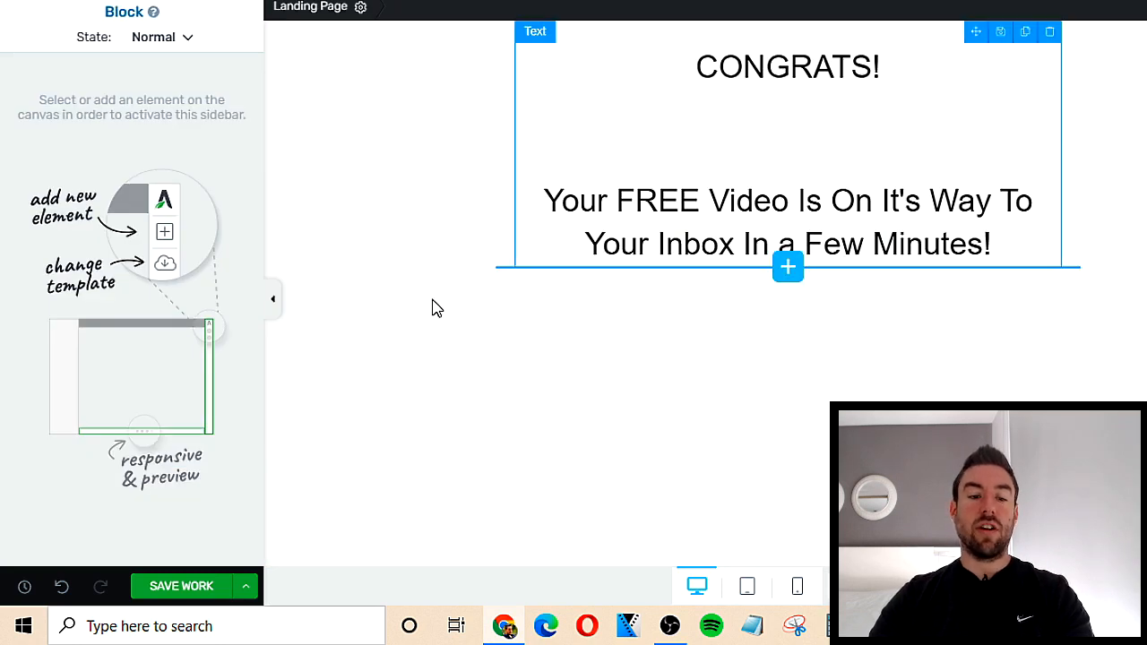
left_click(1146, 116)
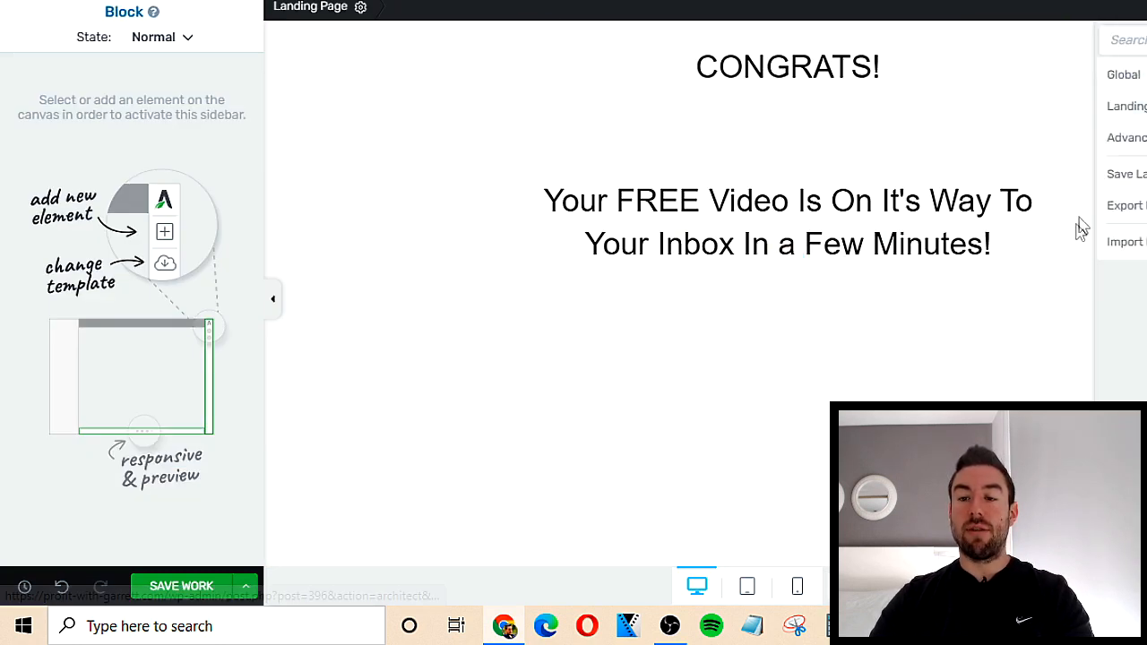
left_click(1126, 137)
left_click(1126, 169)
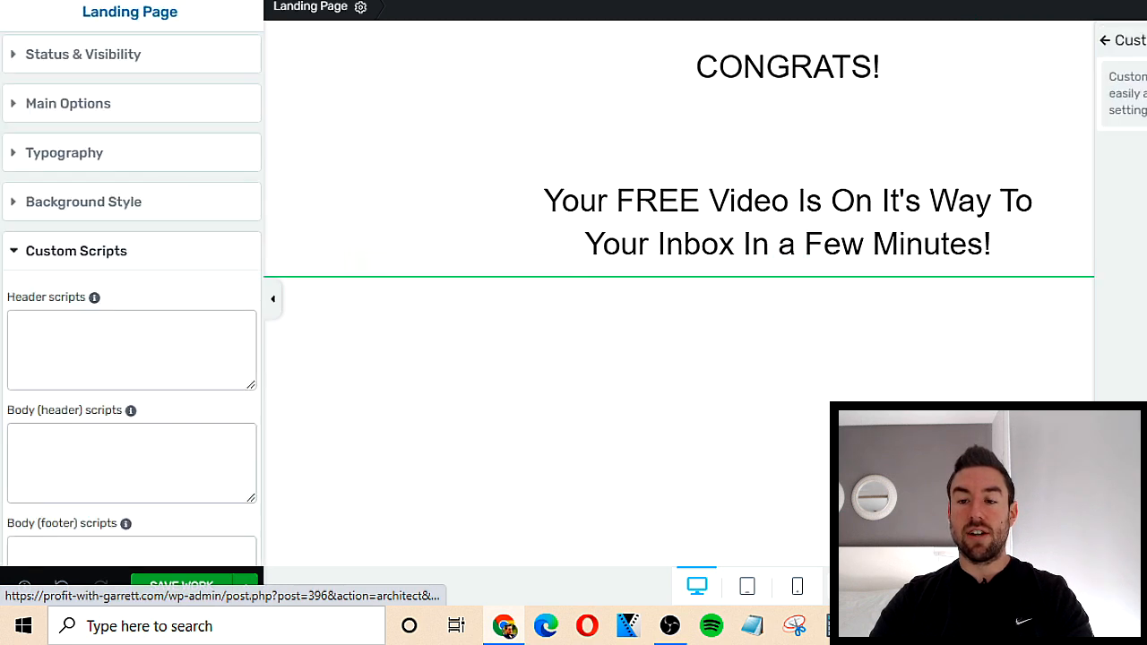
left_click(112, 358)
key("ctrl+v")
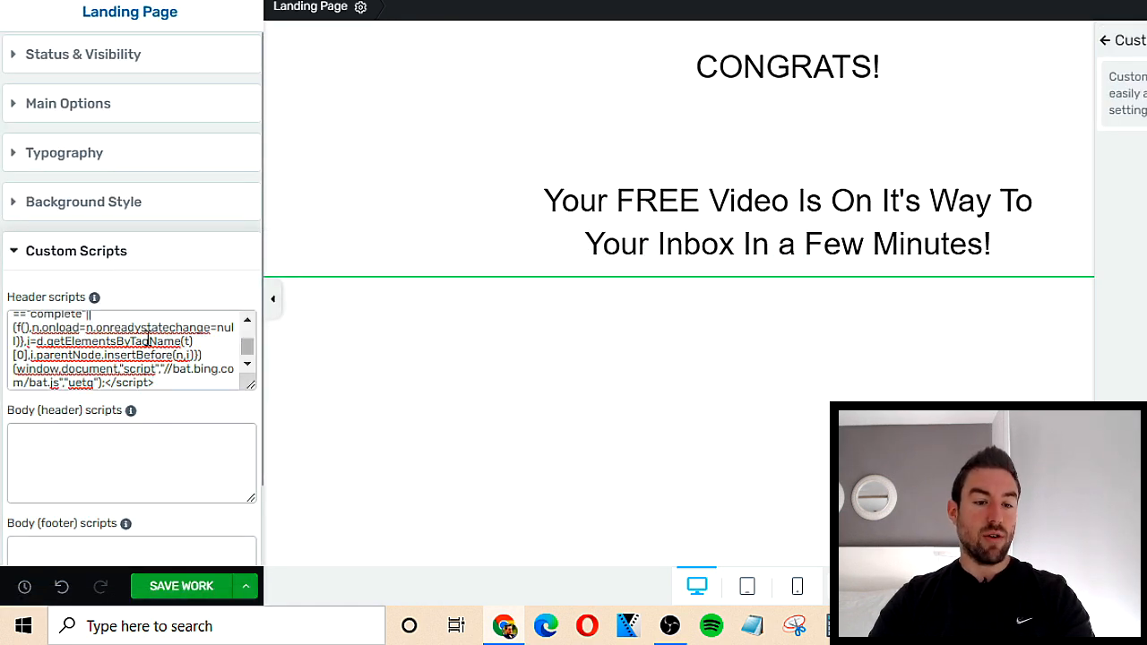
key("Return")
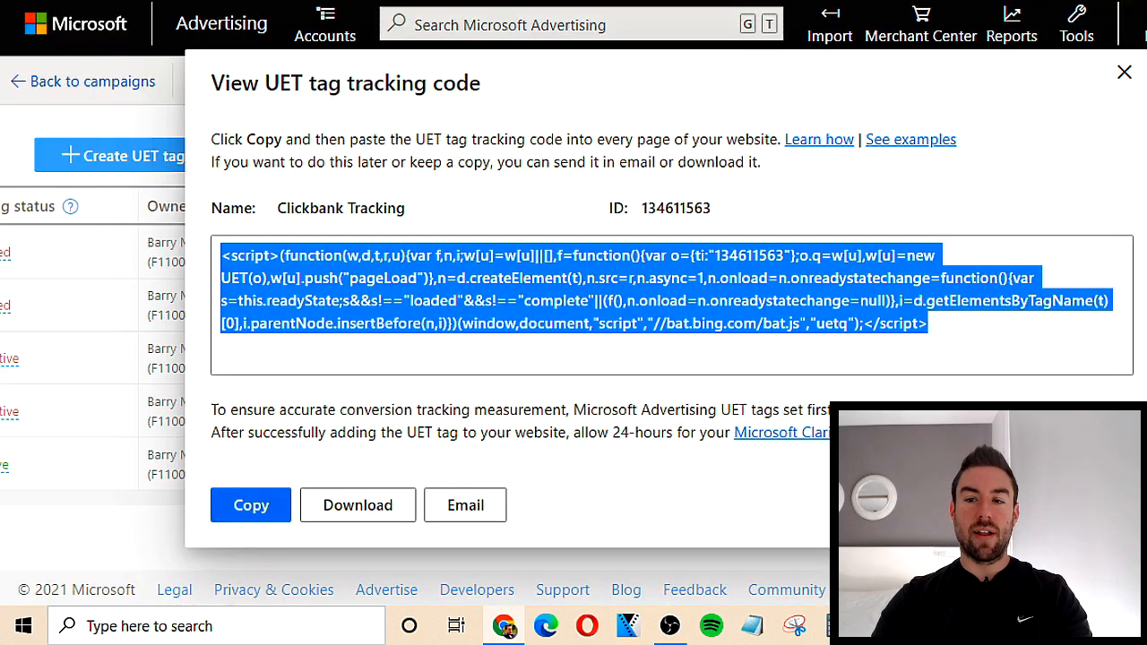
- Back in Microsoft Advertising, close the tracking code and create a conversion goal that tracks Website conversions
left_click(1122, 74)
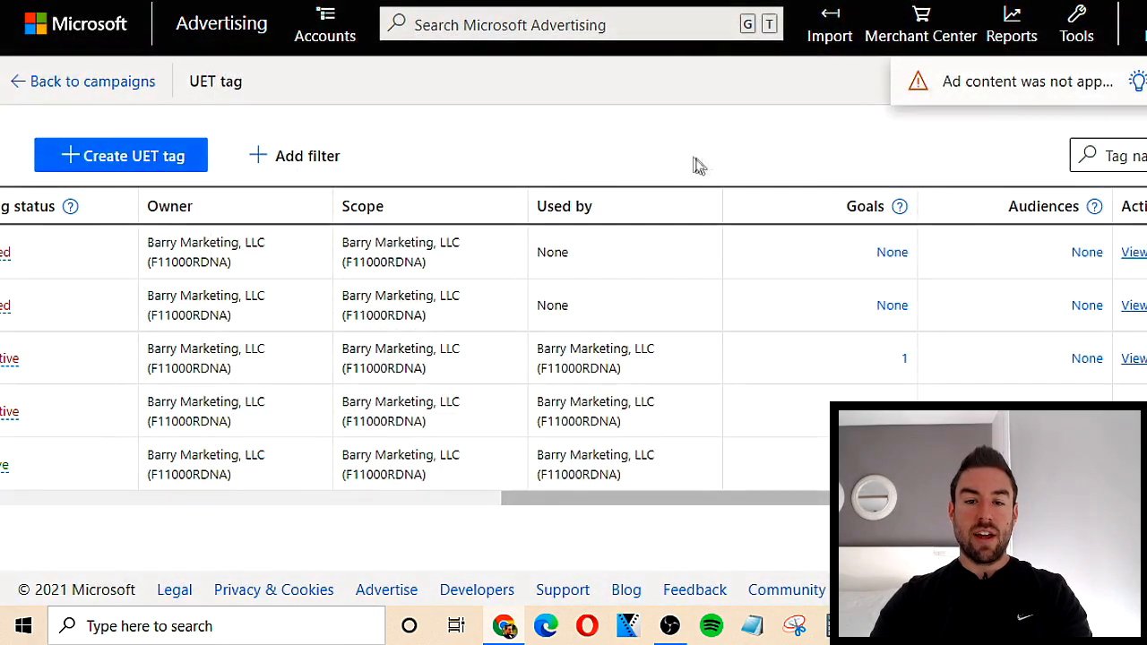
scroll(625, 296, "up", 3)
scroll(619, 302, "up", 4)
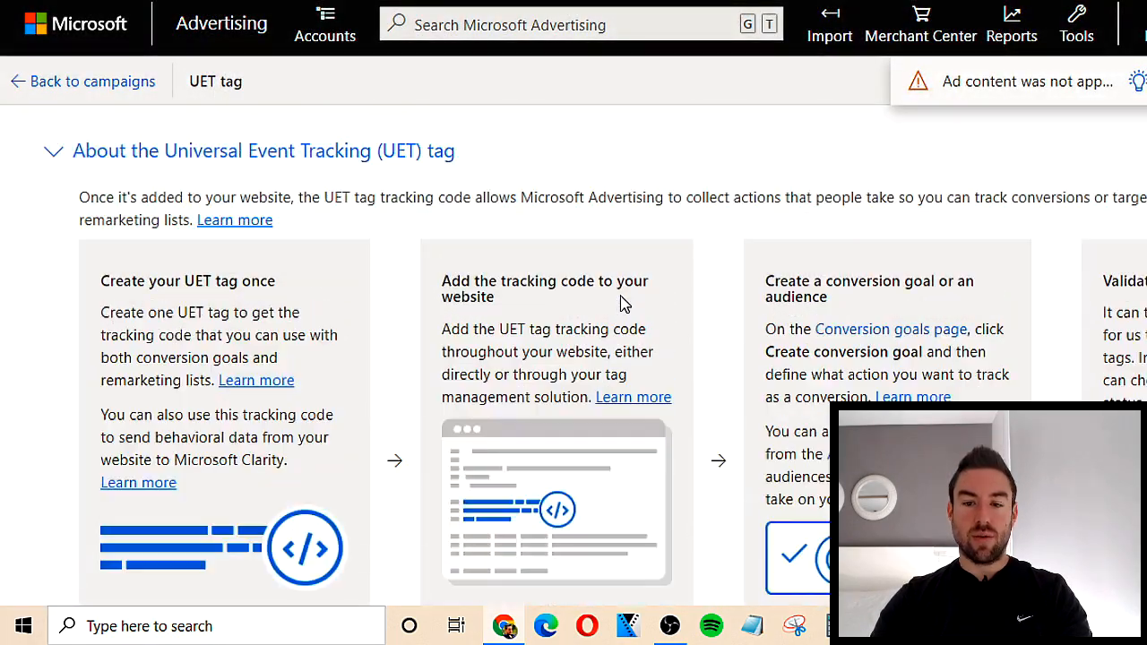
scroll(896, 238, "down", 2)
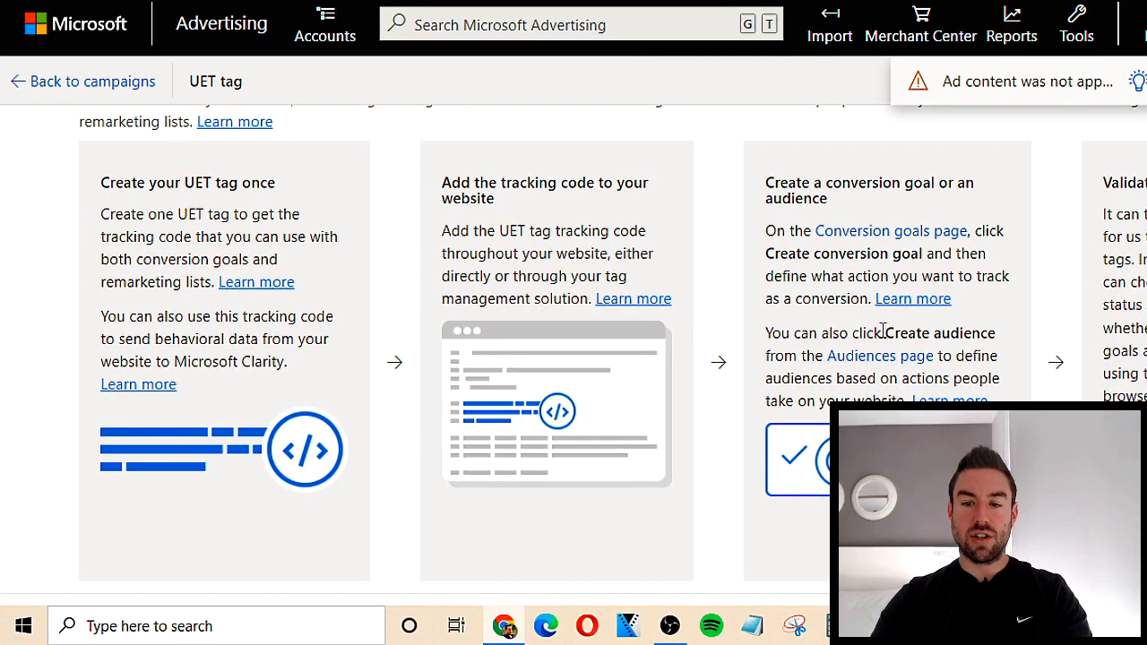
left_click(923, 233)
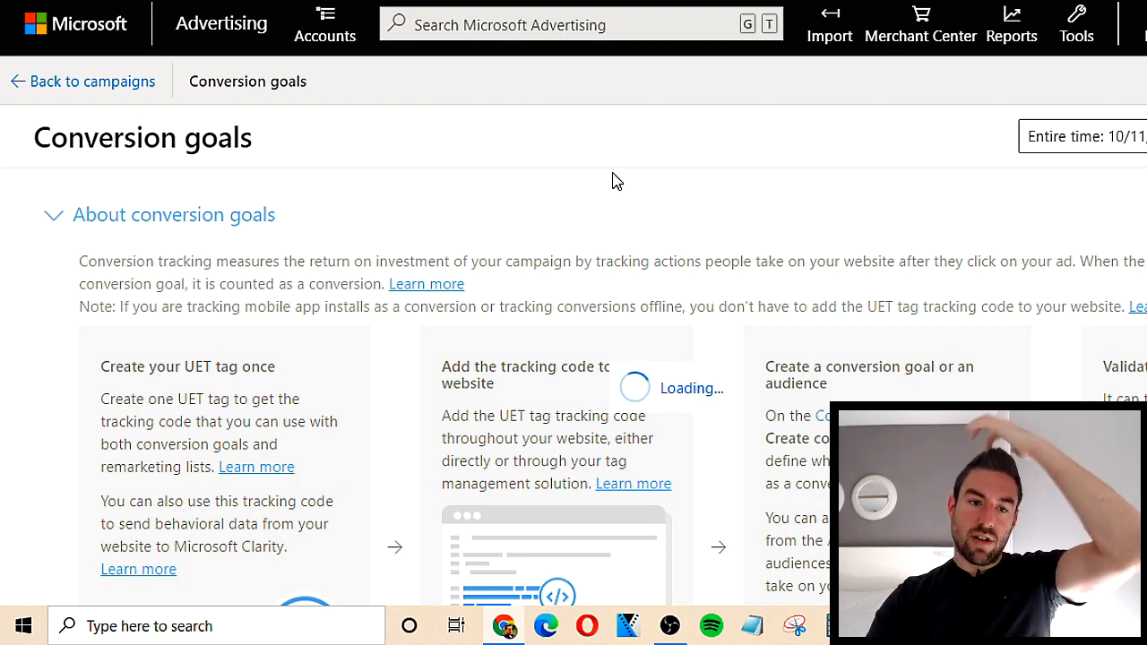
scroll(610, 184, "down", 5)
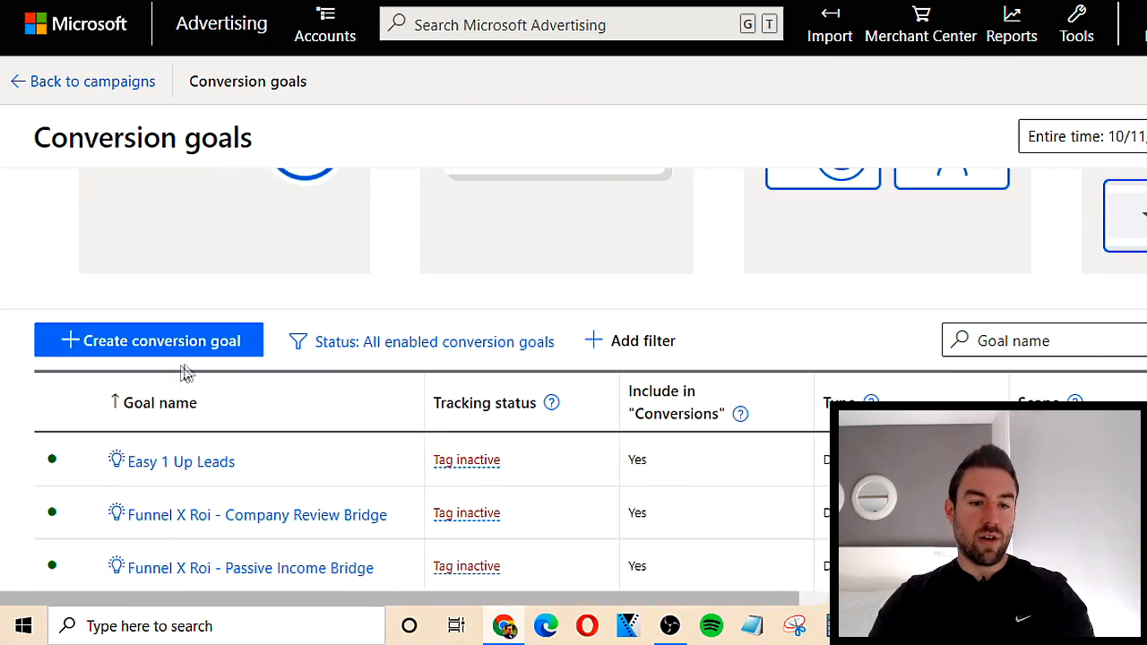
left_click(167, 350)
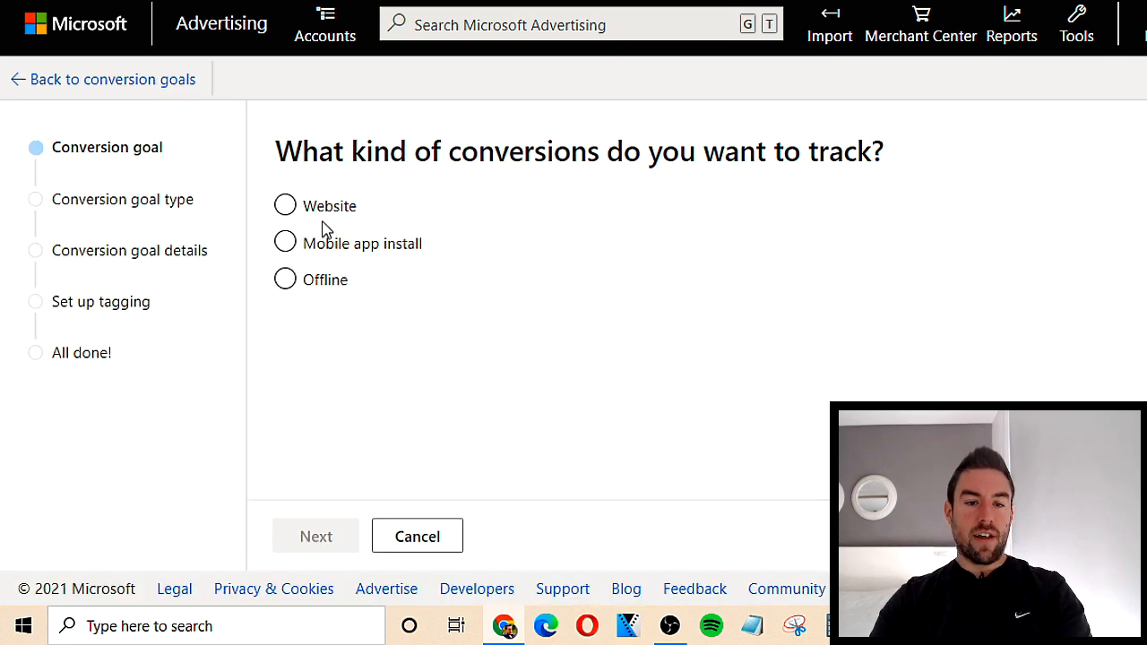
left_click(332, 214)
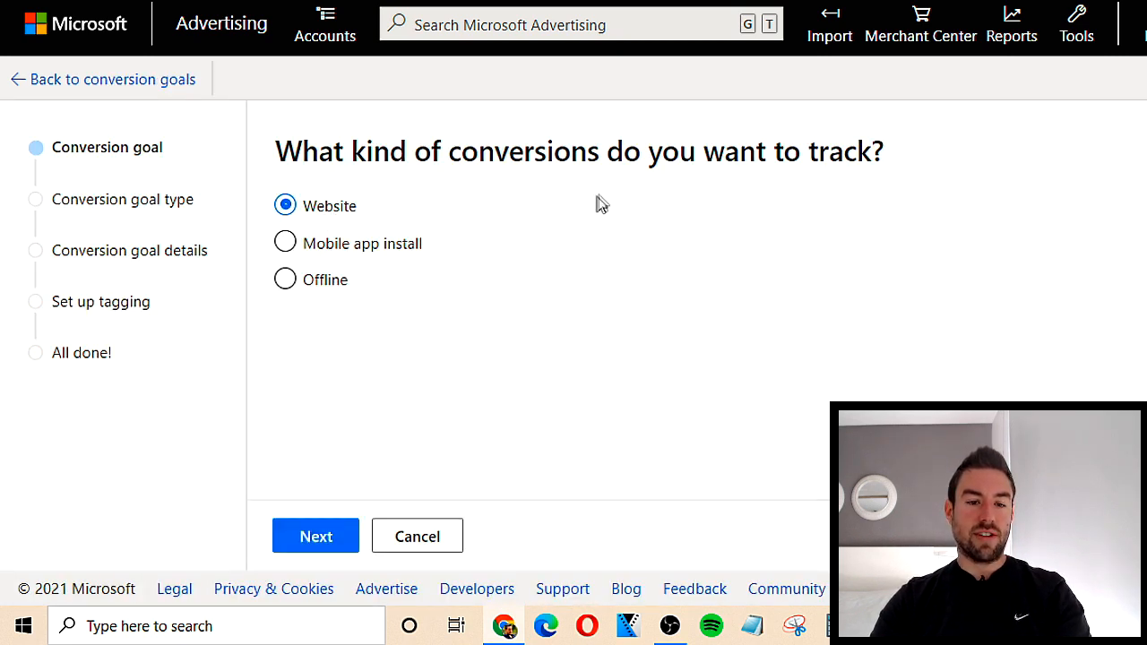
left_click(323, 533)
- Set the goal category to Submit lead form and the goal type to Destination URL
left_click(386, 259)
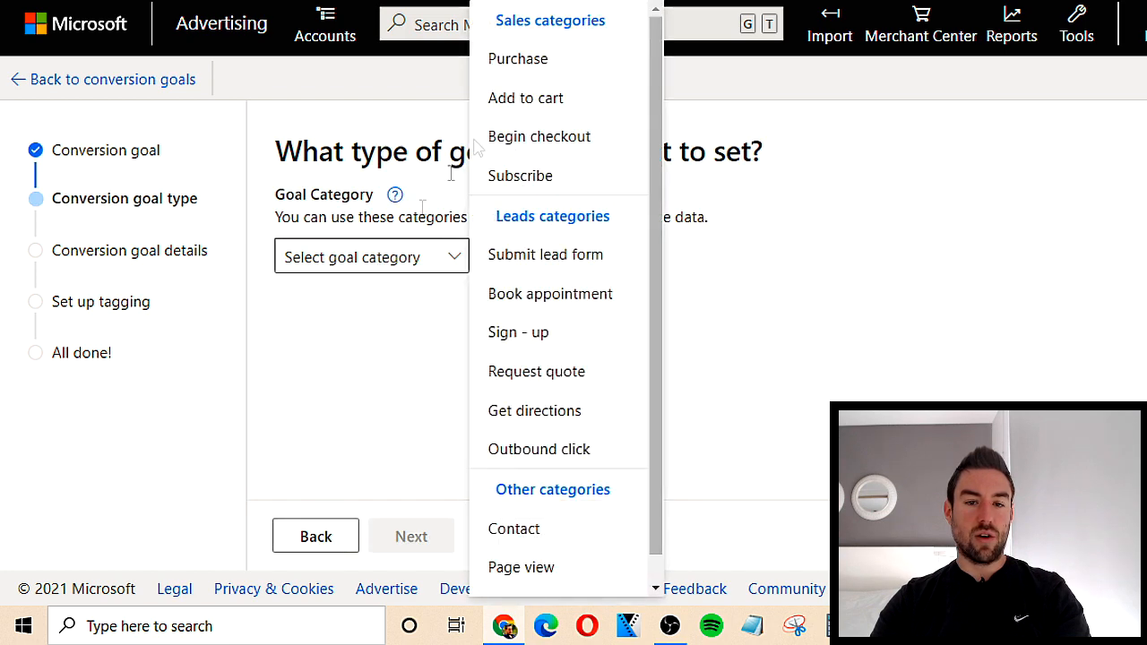
left_click(581, 256)
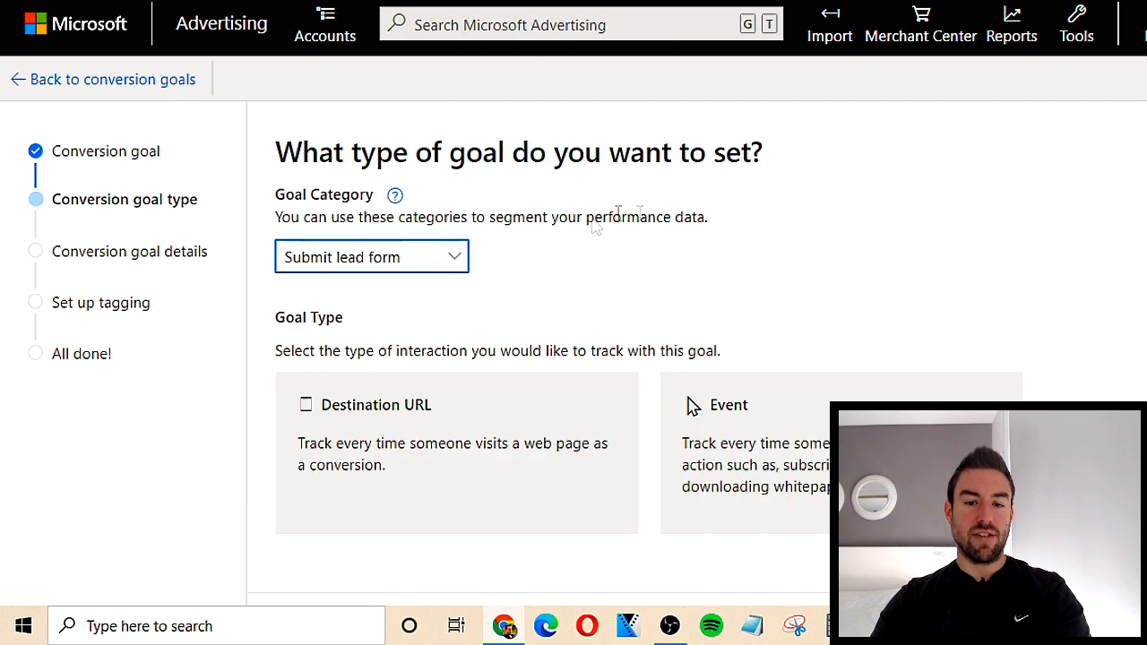
scroll(560, 249, "down", 1)
left_click(371, 357)
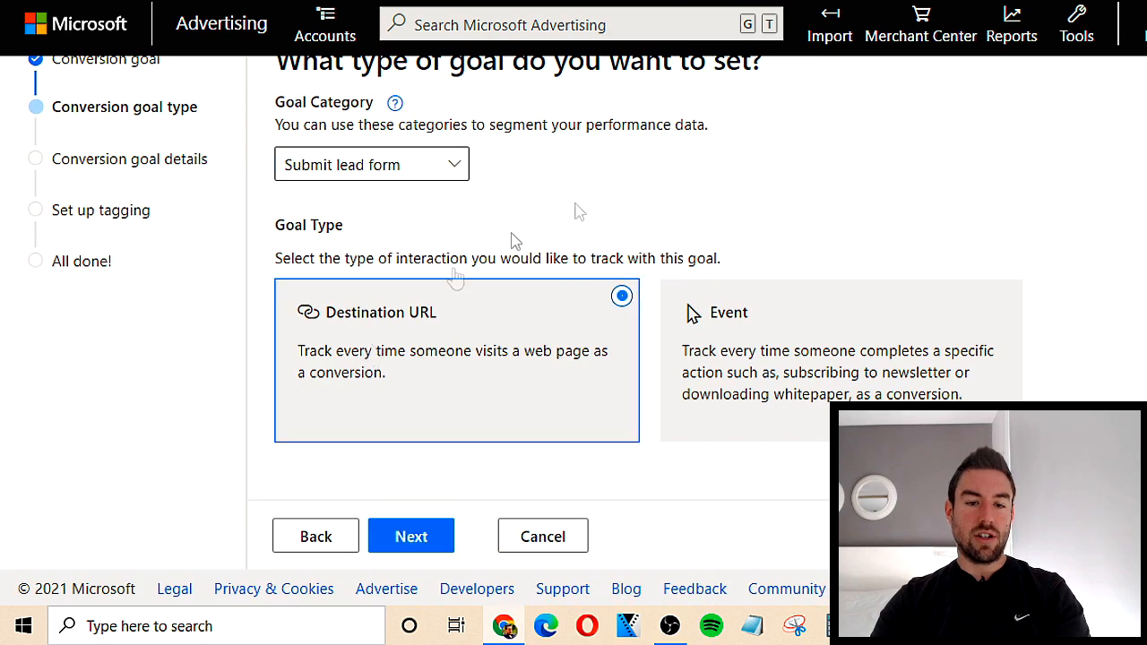
left_click(414, 554)
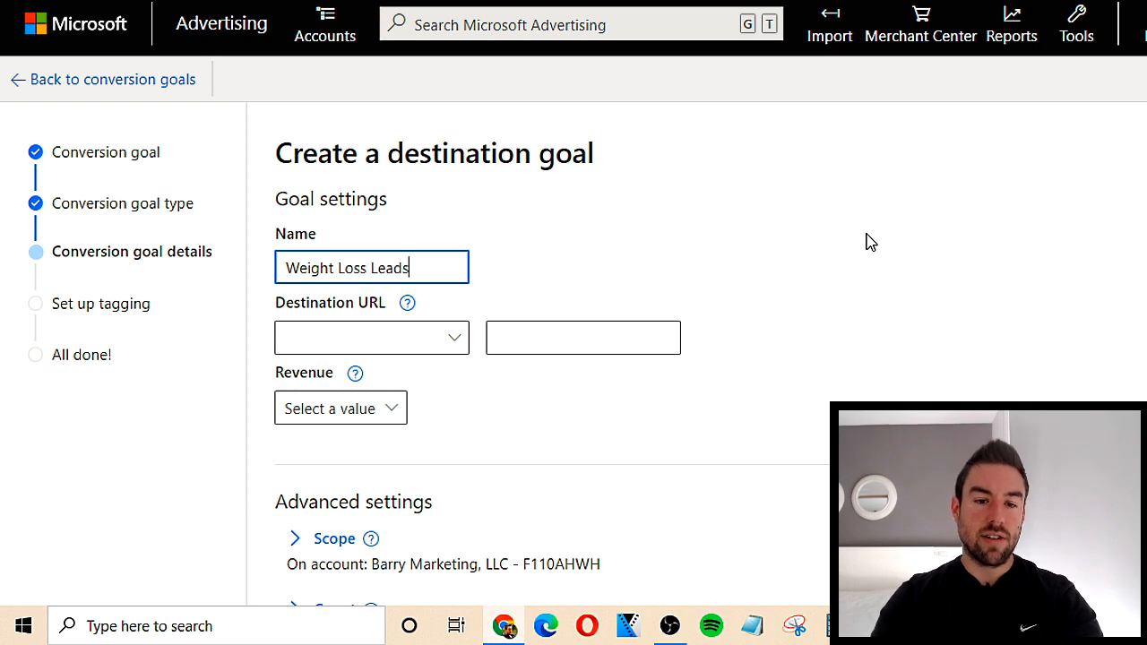
- Name the goal "Weight Loss Leads" and require an exact match of its destination URL with the copied page address
left_click(513, 291)
scroll(379, 325, "down", 2)
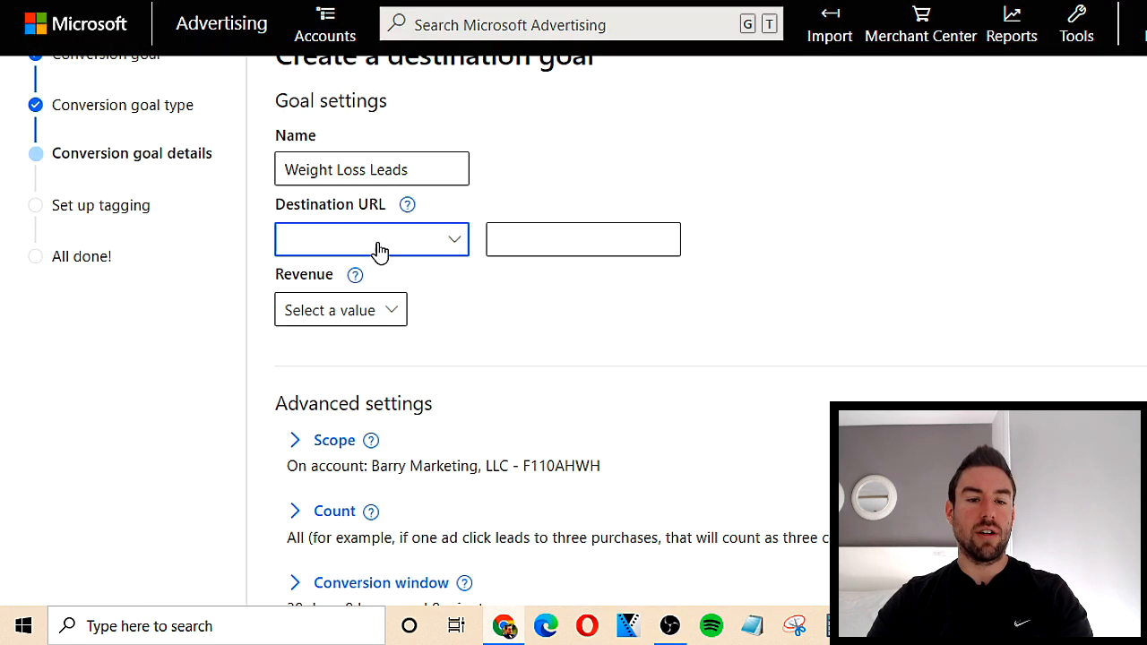
left_click(377, 248)
left_click(345, 285)
left_click(543, 240)
key("ctrl+v")
scroll(376, 269, "down", 2)
- Give each conversion the same value of 1 US dollar and save the goal with the Clickbank Tracking tag marked as already installed
left_click(379, 165)
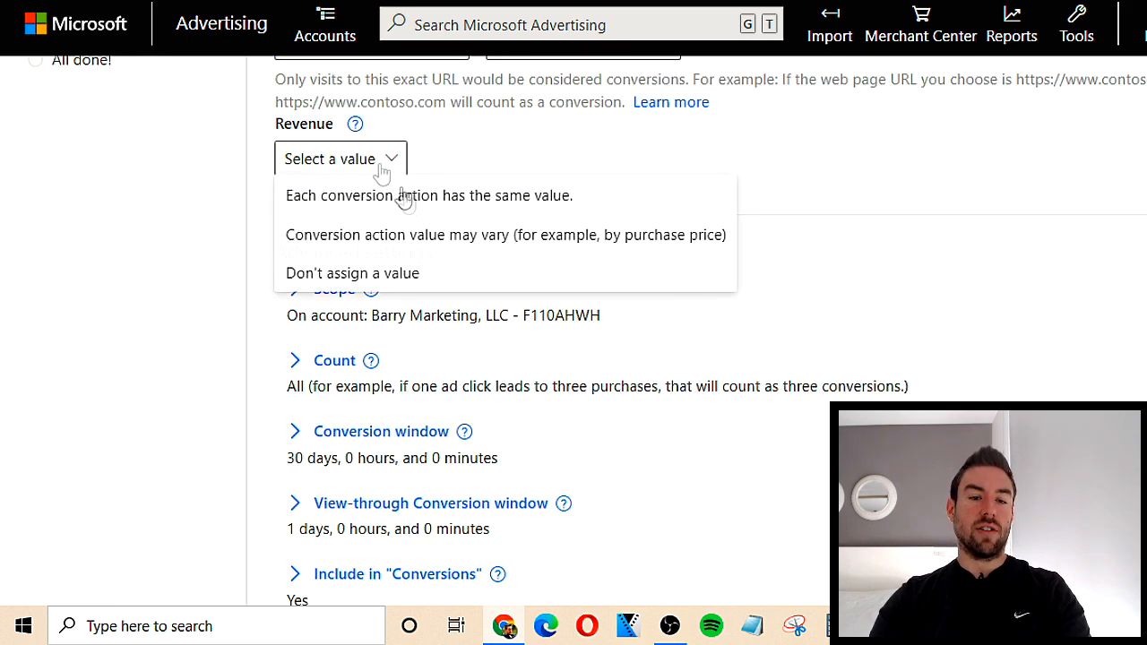
left_click(402, 197)
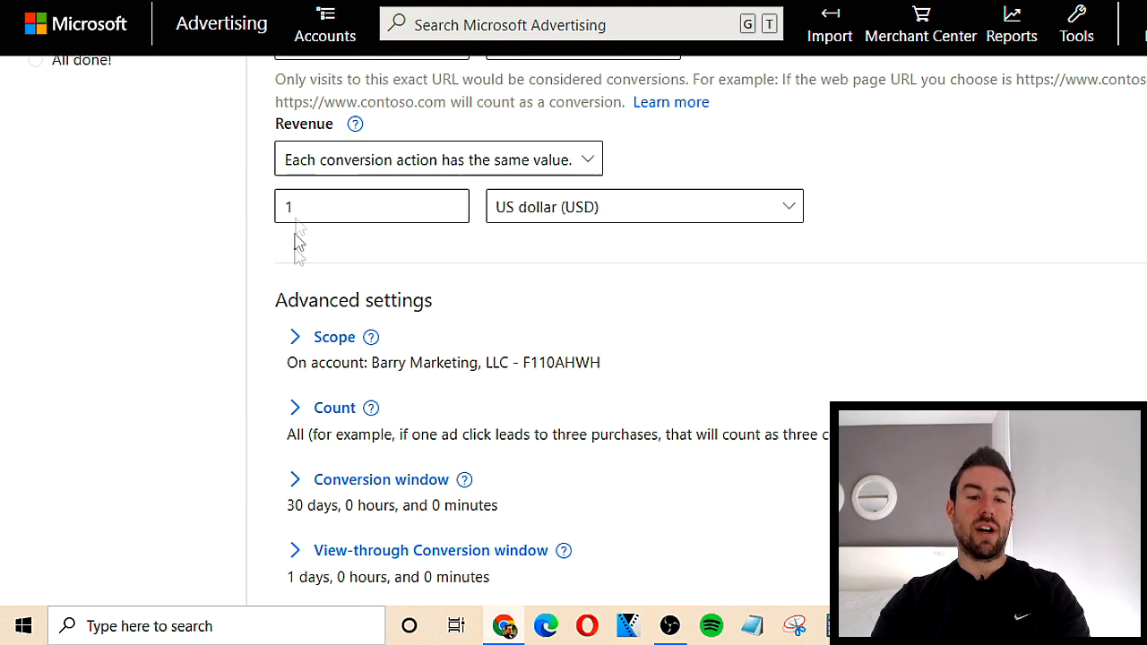
scroll(228, 267, "down", 3)
left_click(419, 546)
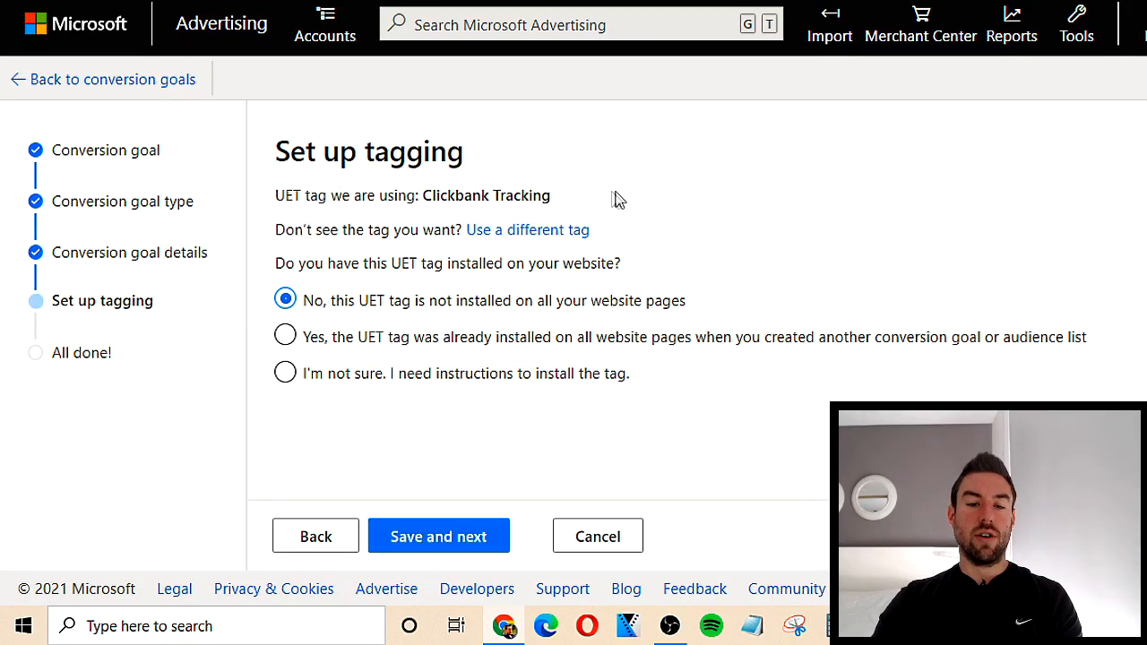
left_click(363, 339)
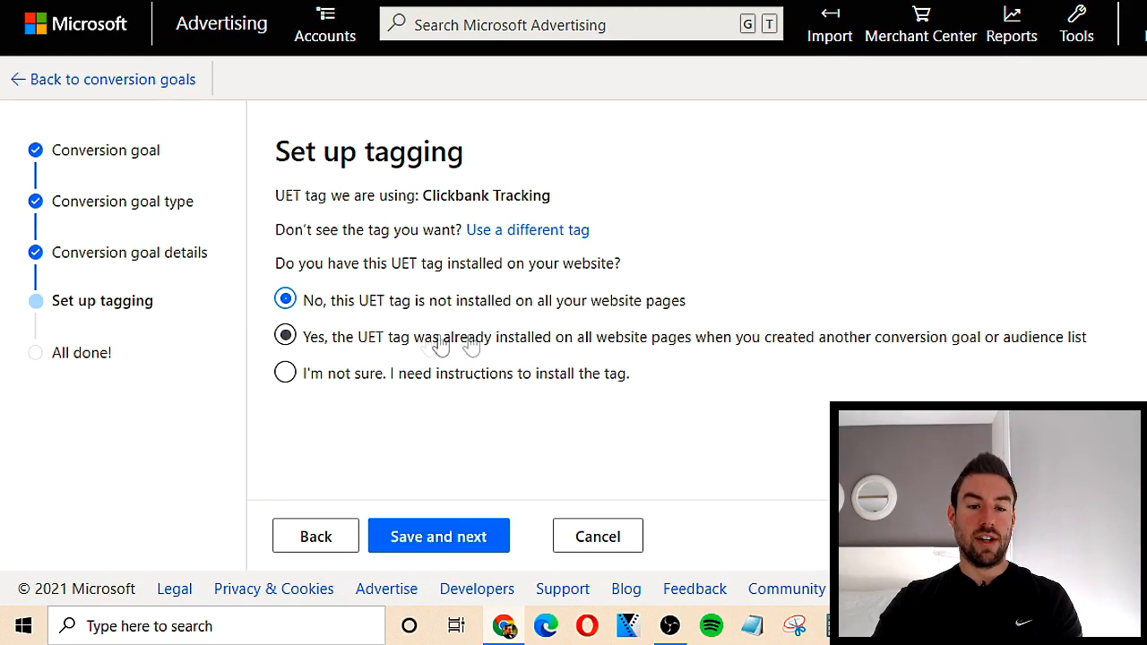
left_click(444, 536)
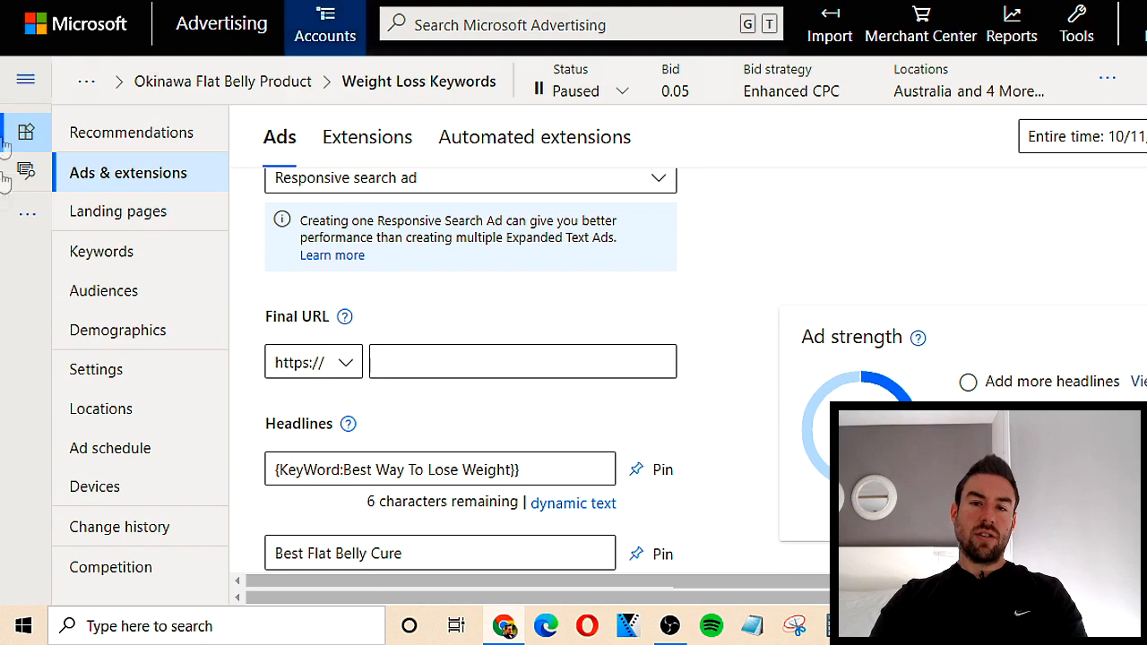
scroll(400, 276, "up", 1)
scroll(558, 404, "down", 2)
scroll(387, 394, "up", 1)
scroll(387, 394, "down", 1)
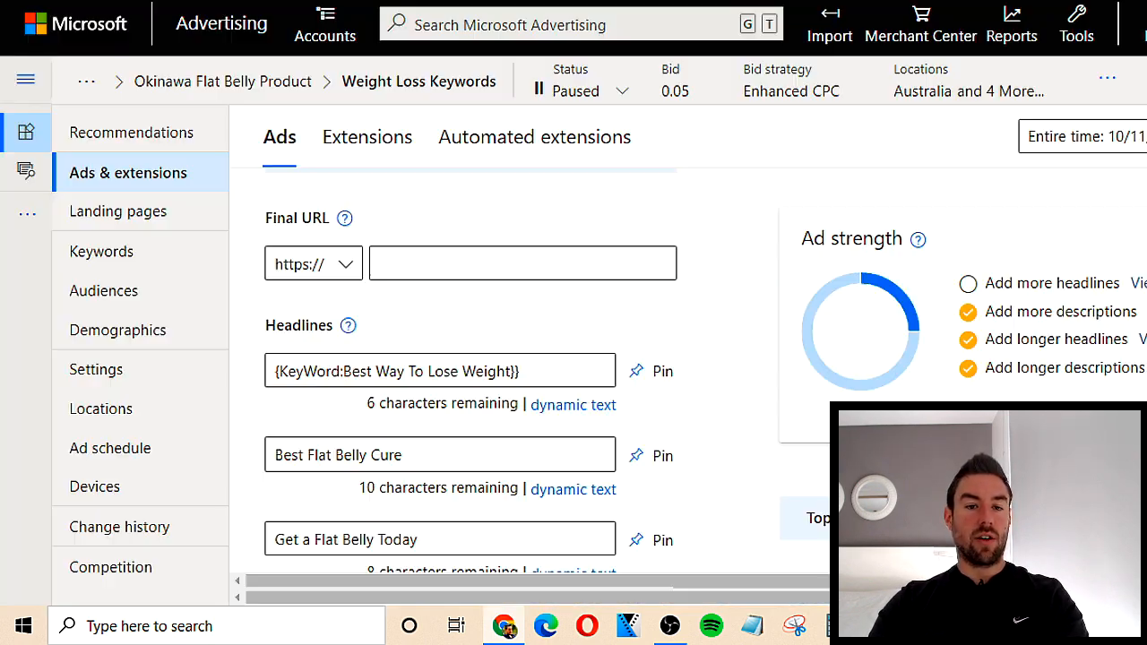
left_click(432, 262)
type("profit-with-garrett.com/weight-loss-cp-1")
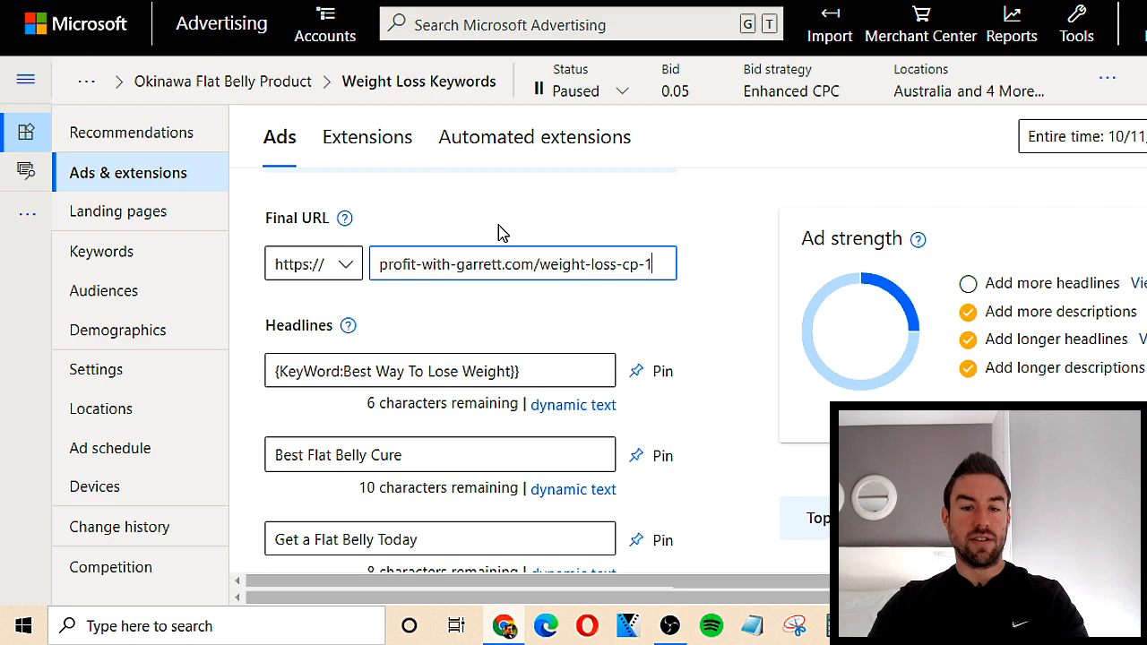
scroll(442, 260, "down", 1)
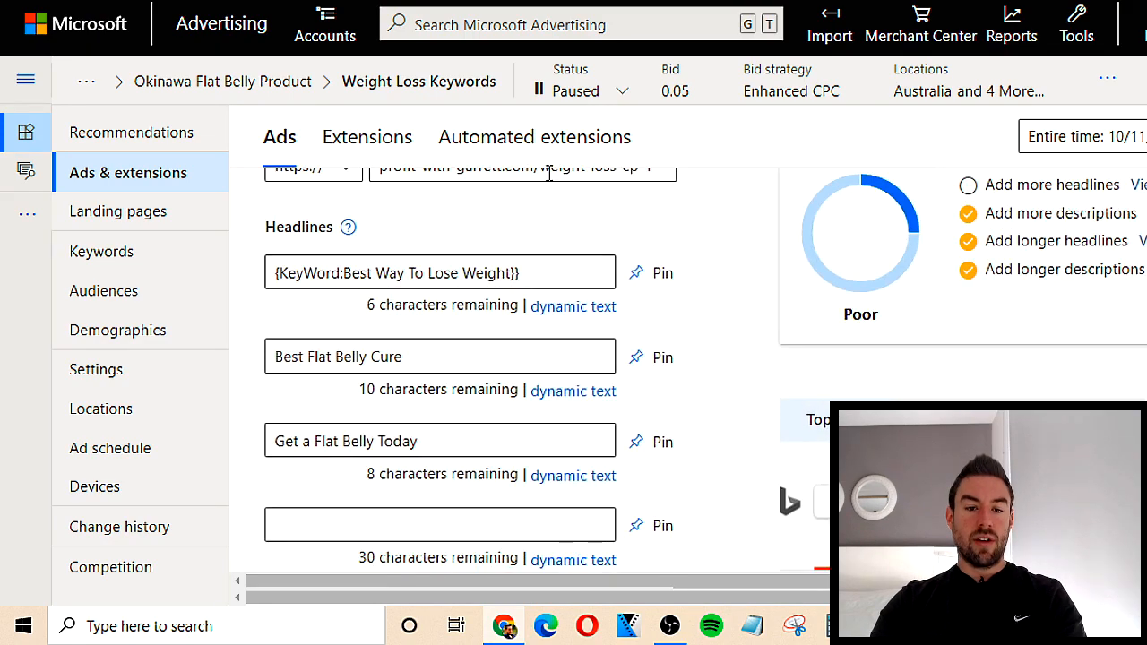
- Check the responsive search ad's headlines, descriptions and preview, and save the ad in the Weight Loss Keywords ad group
scroll(442, 265, "down", 3)
scroll(925, 315, "down", 1)
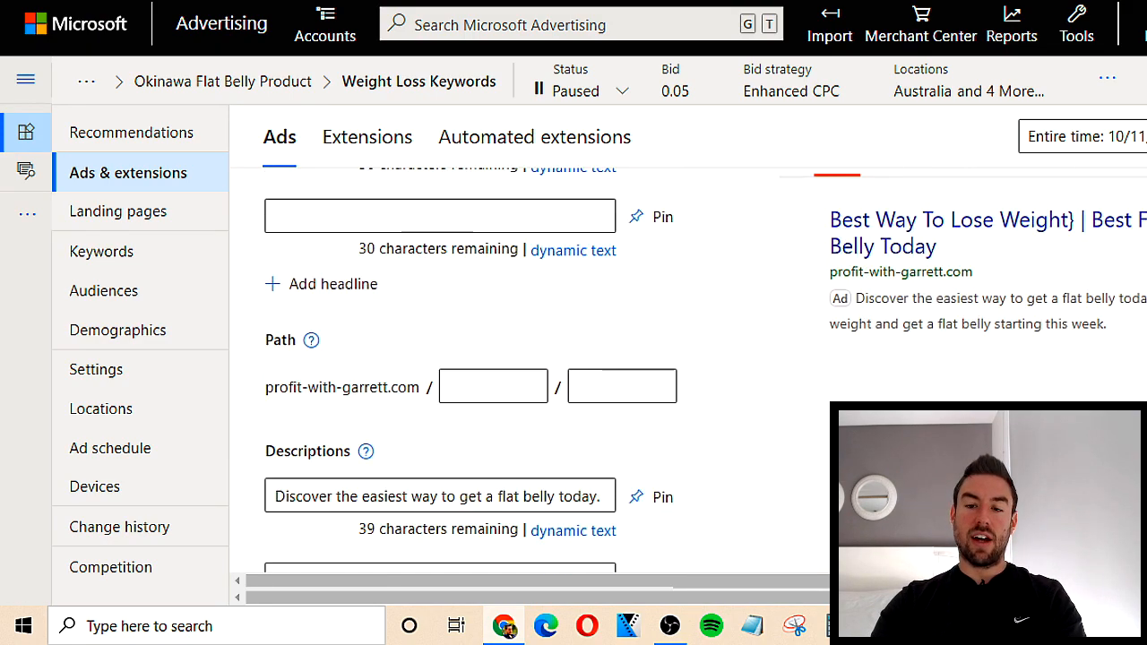
left_click(932, 272)
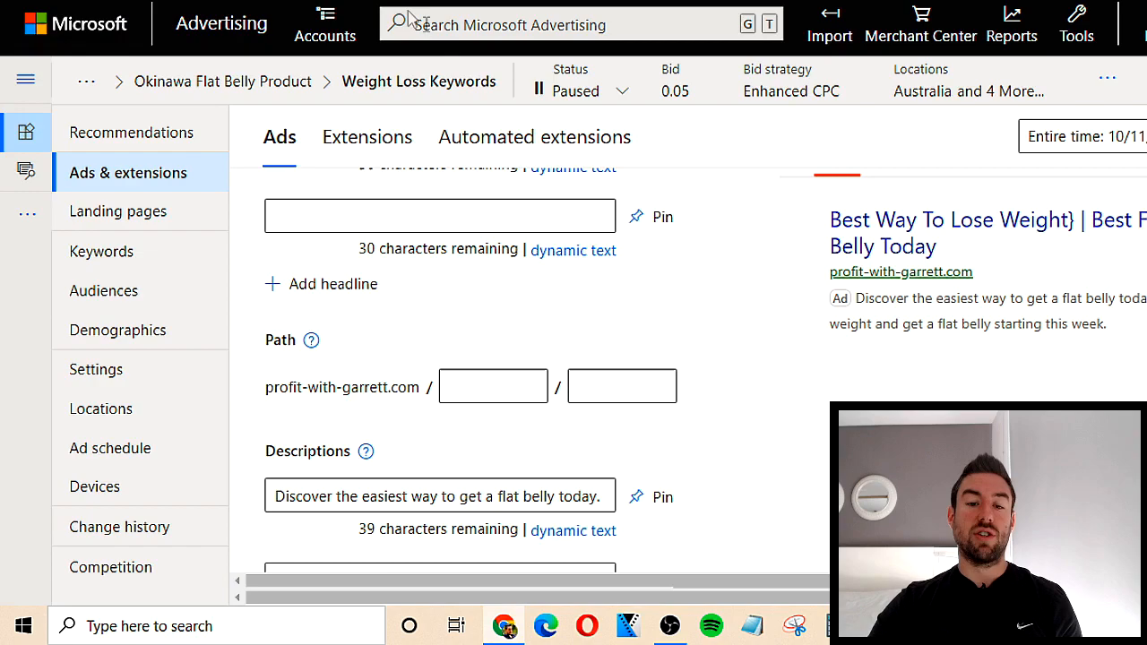
scroll(628, 361, "down", 10)
left_click(333, 374)
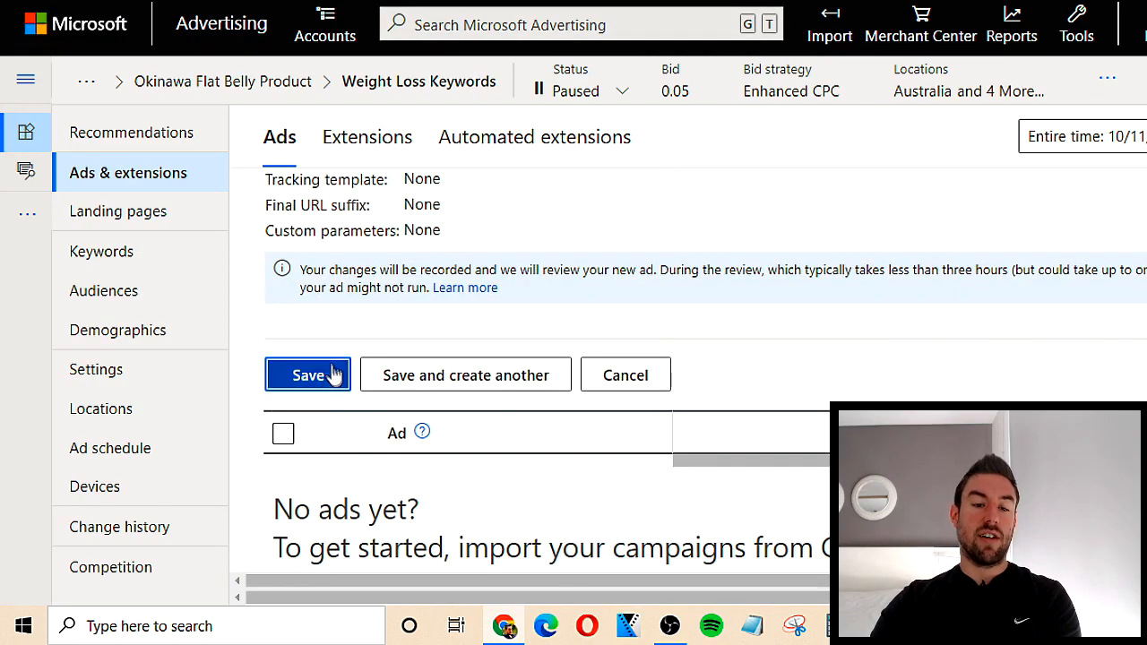
scroll(400, 296, "down", 2)
scroll(591, 358, "down", 3)
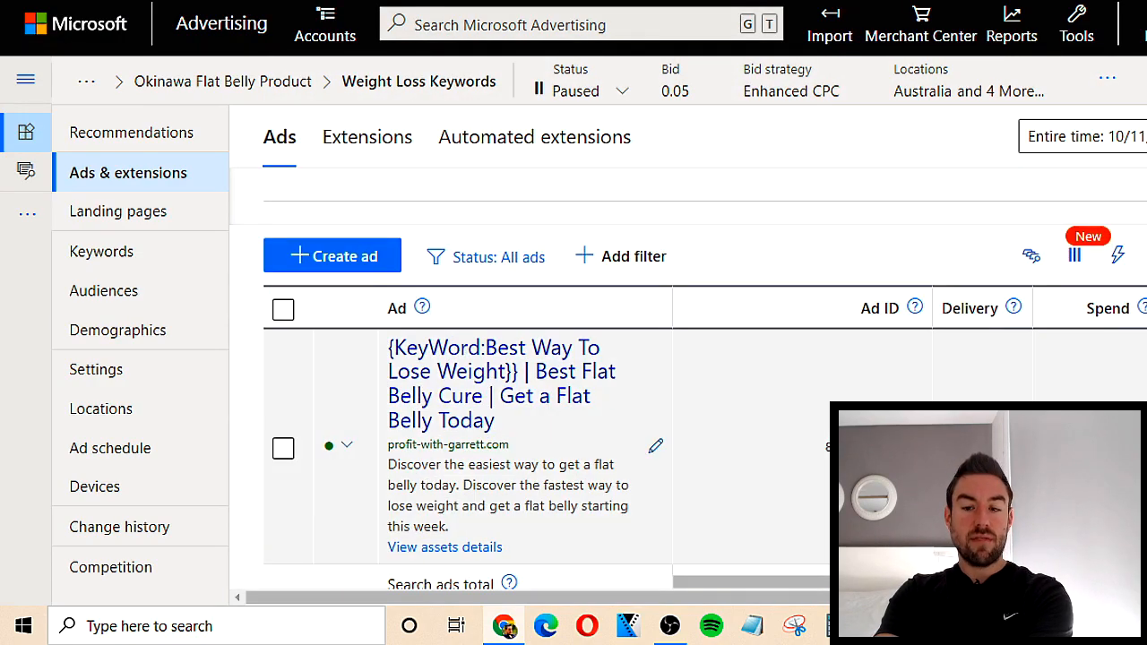
scroll(537, 296, "up", 1)
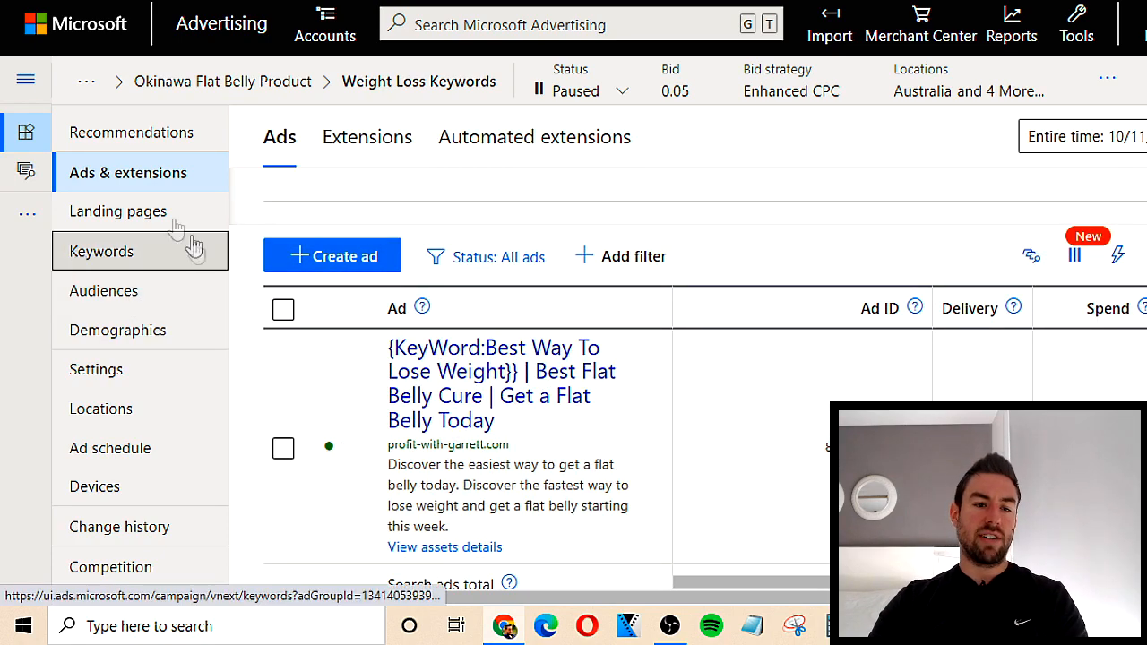
- Select all keywords listed for the ad group, set their current bids to 0.31 USD and save the change
left_click(154, 257)
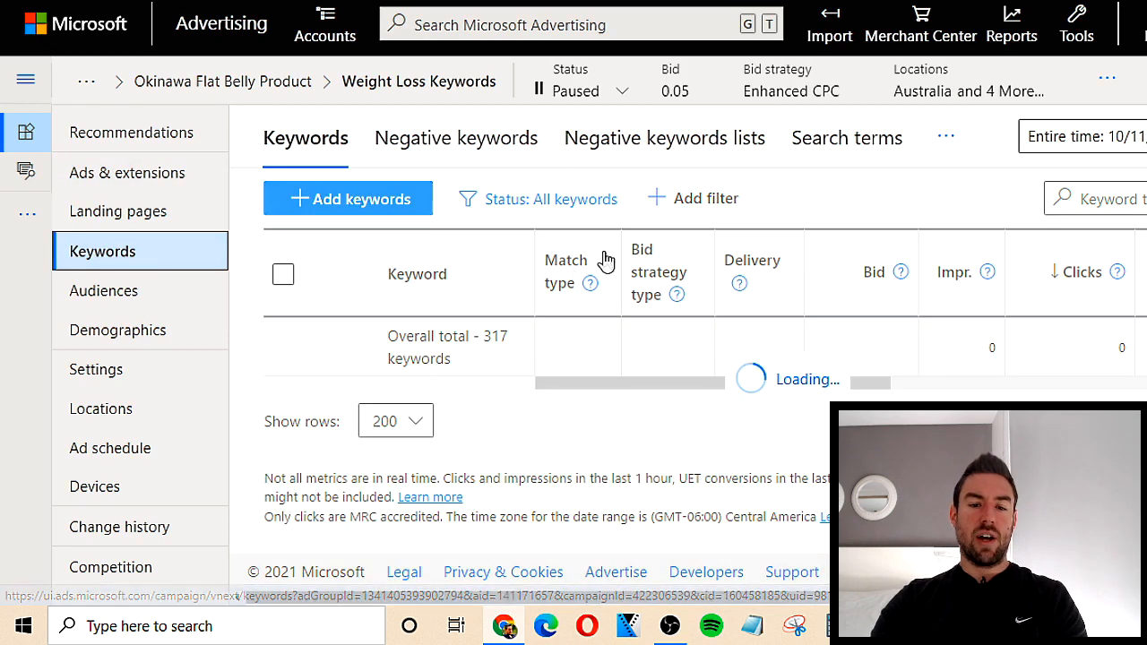
scroll(591, 448, "down", 1)
scroll(592, 483, "up", 1)
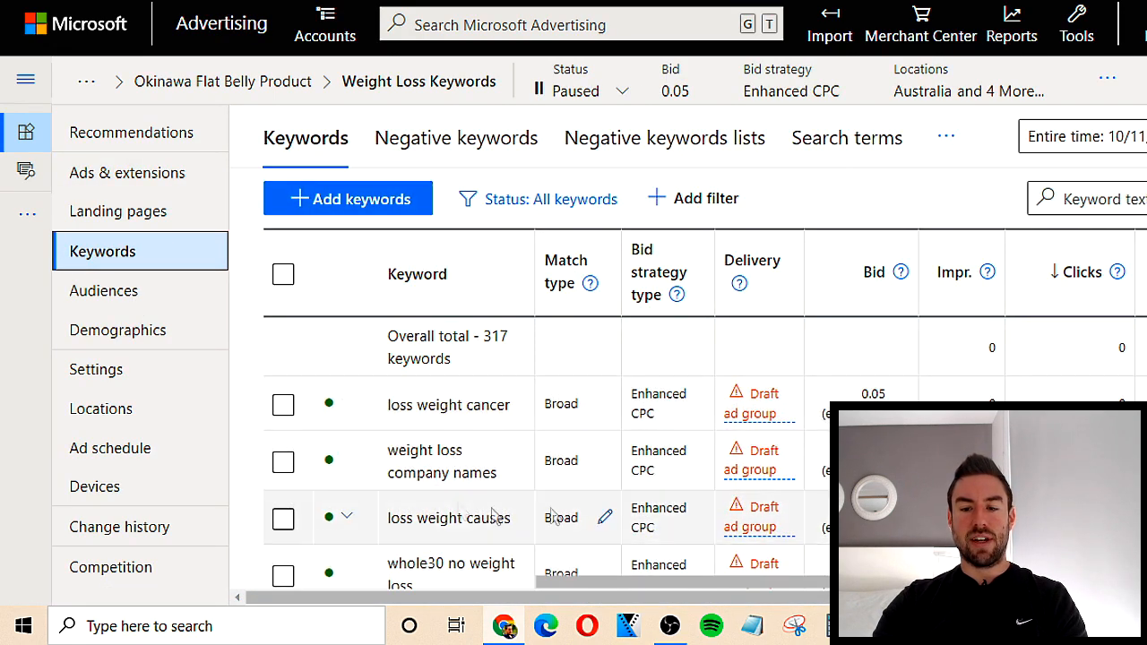
left_click(284, 275)
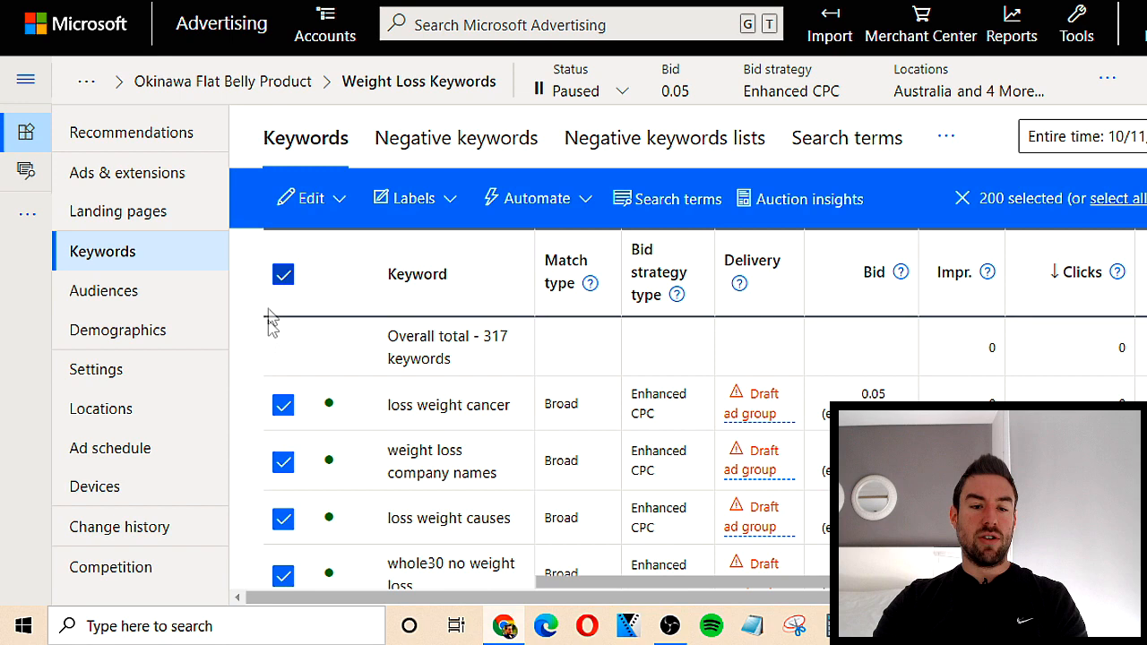
left_click(325, 203)
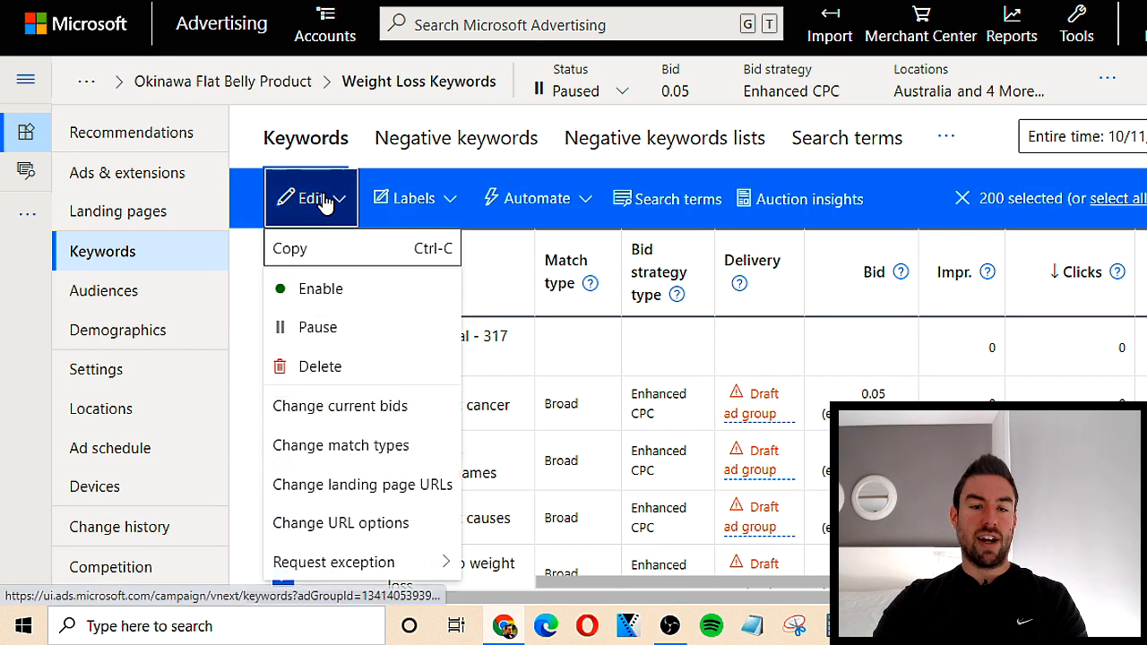
left_click(338, 407)
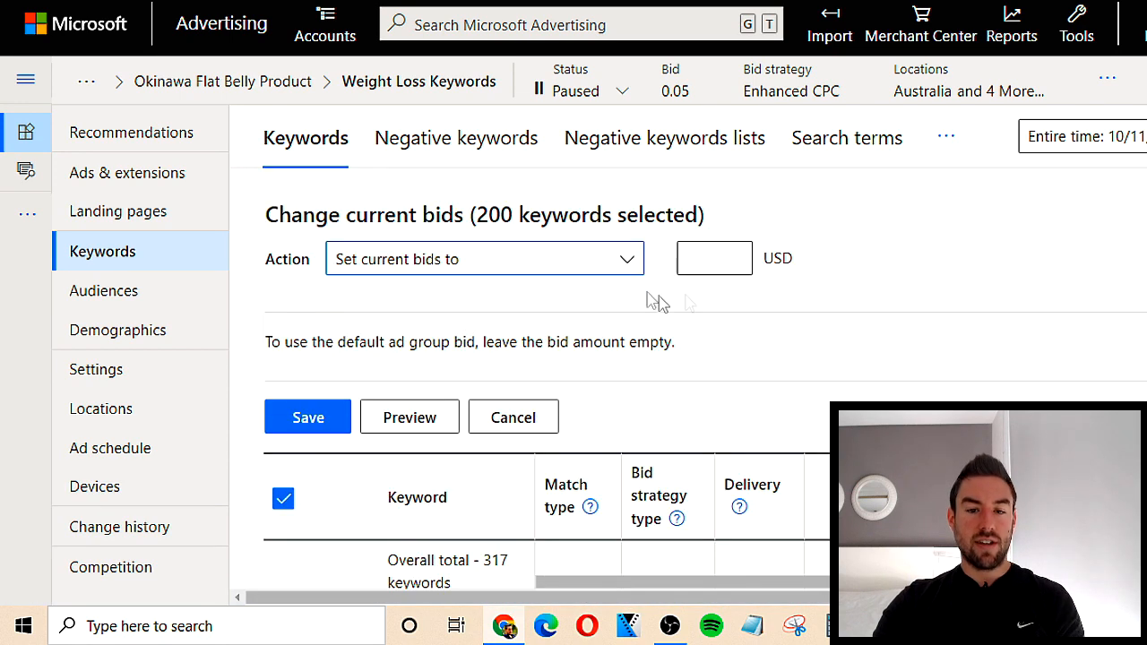
left_click(714, 259)
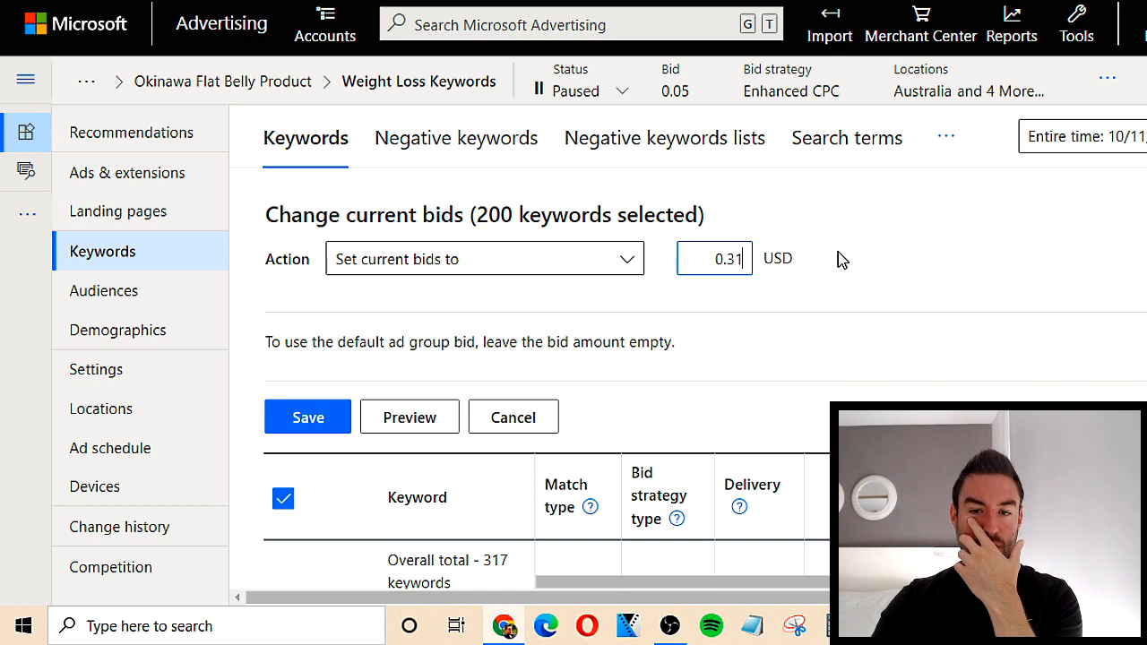
left_click(315, 422)
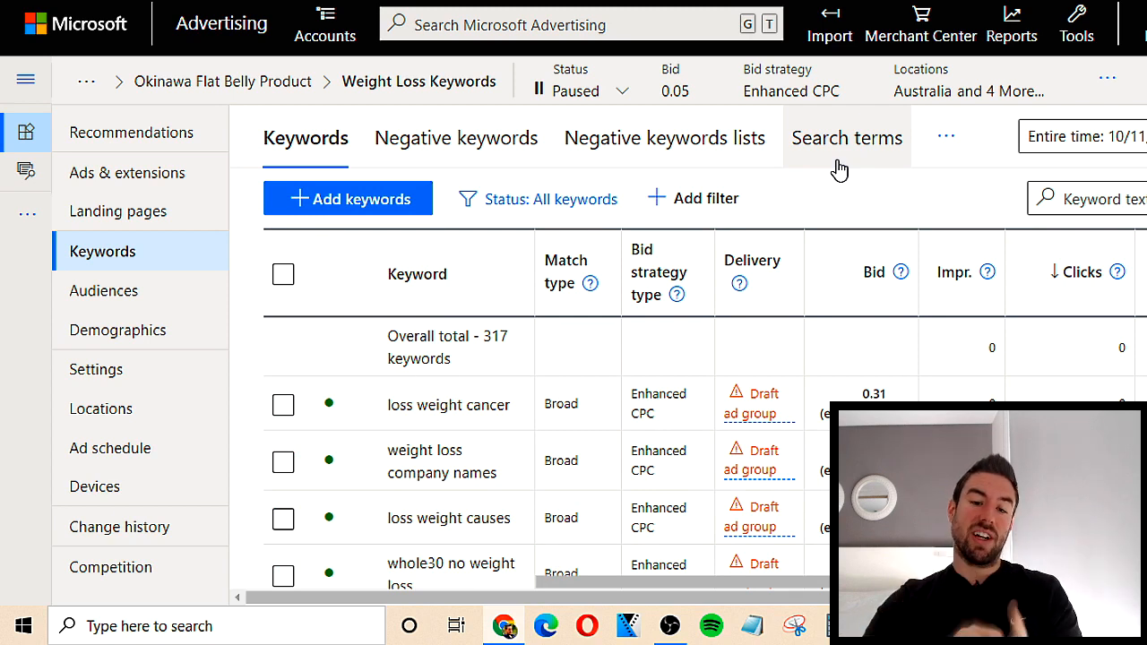
- Change the match type of all listed keywords from Broad match to Phrase match and save
scroll(511, 358, "down", 2)
scroll(457, 462, "up", 2)
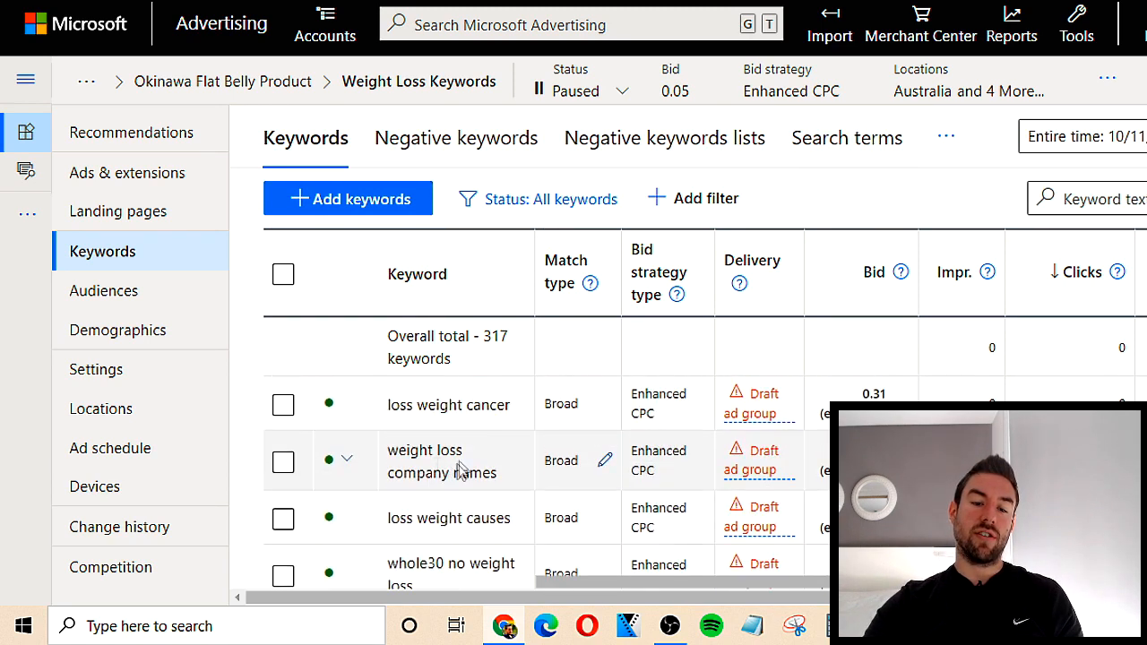
scroll(538, 461, "down", 3)
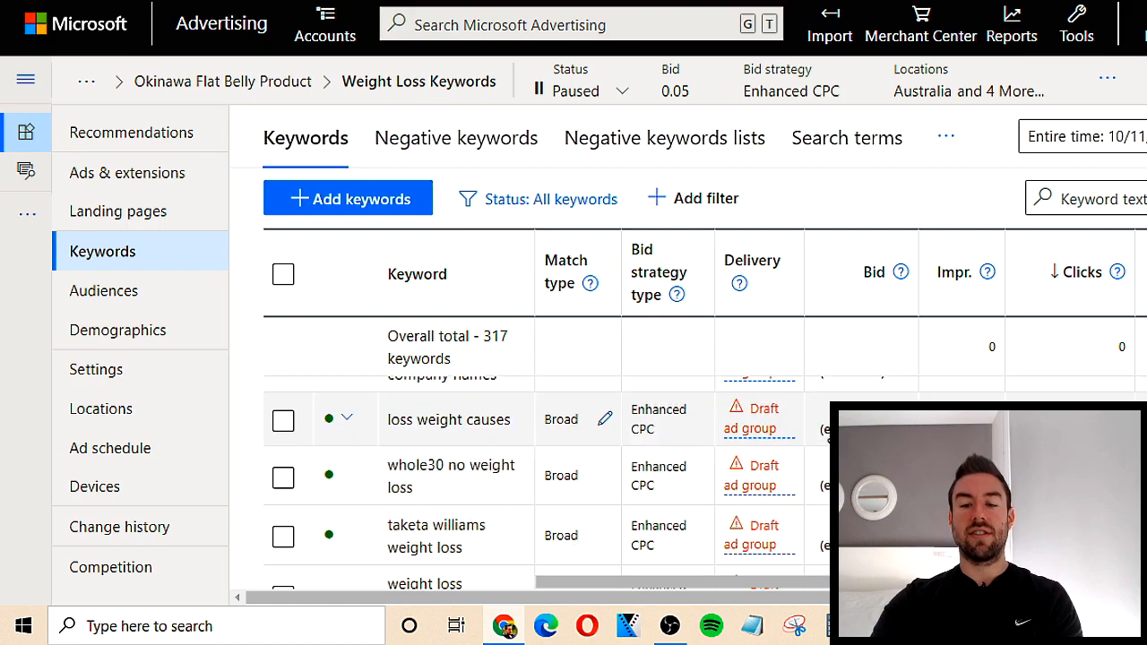
scroll(537, 484, "up", 3)
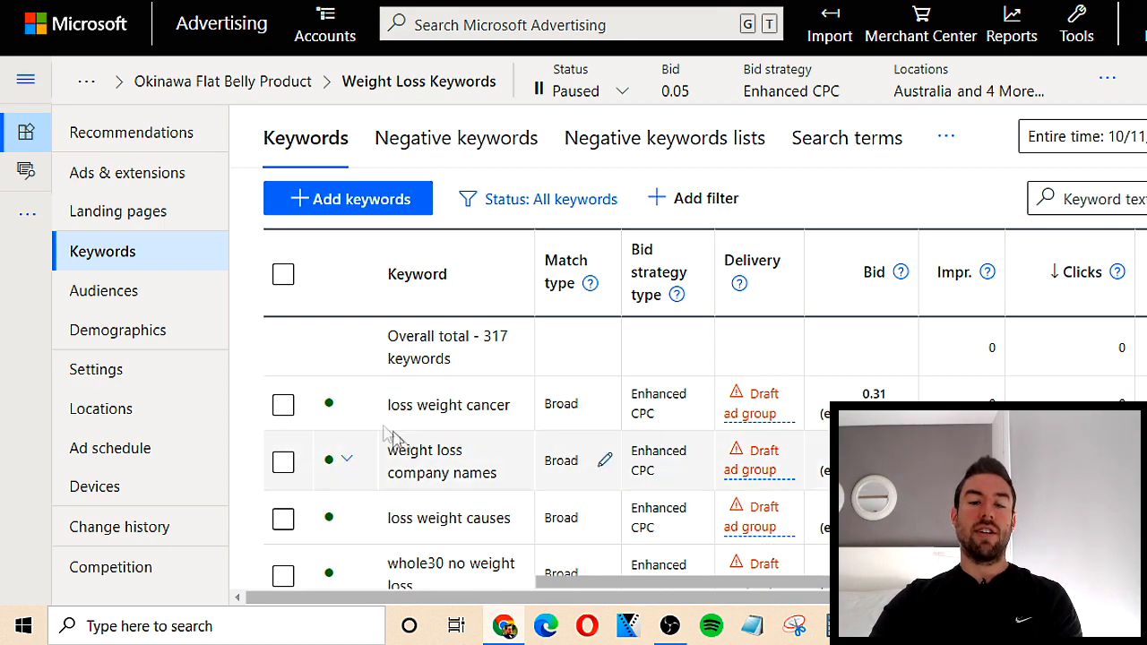
left_click(283, 276)
left_click(321, 199)
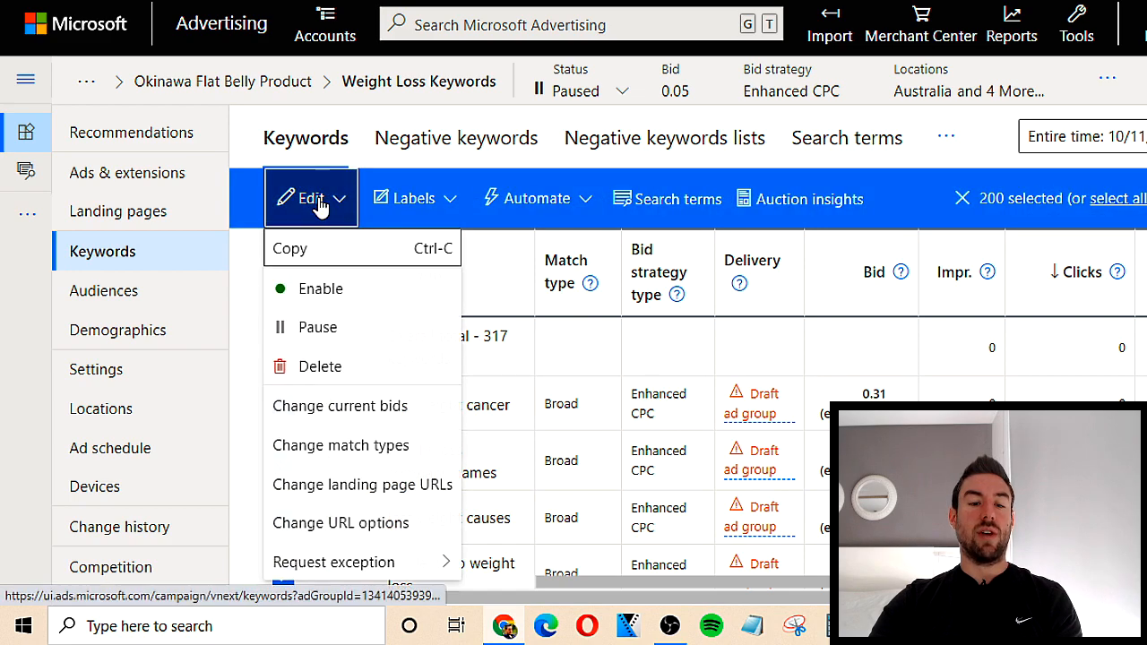
left_click(348, 448)
scroll(429, 344, "down", 2)
scroll(397, 353, "up", 2)
scroll(346, 274, "down", 1)
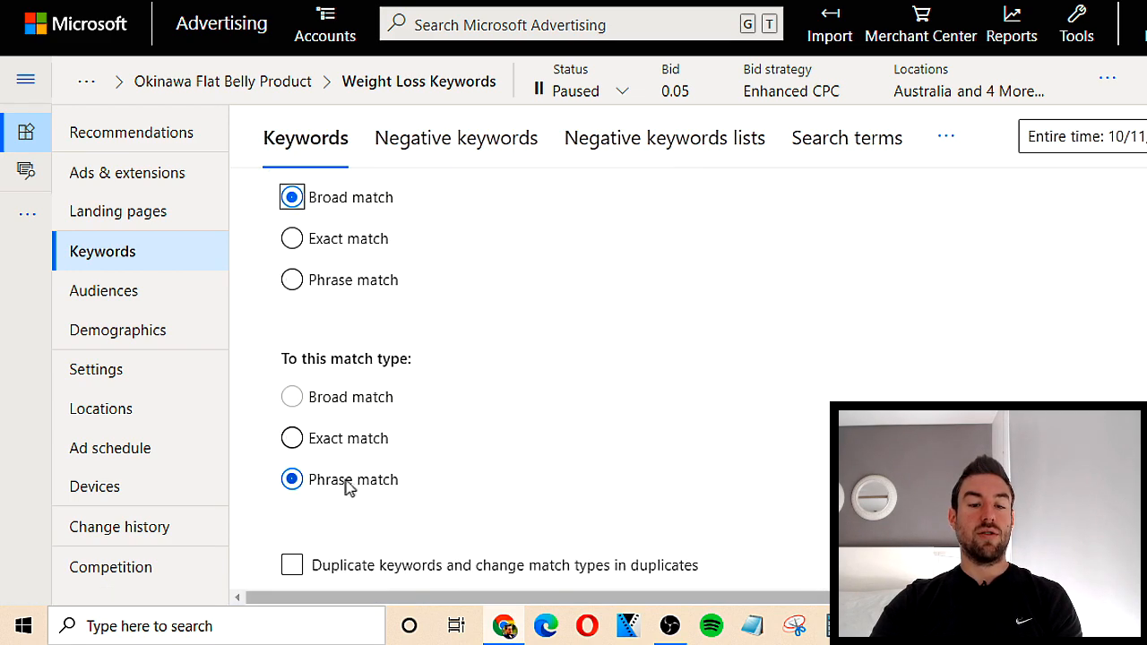
scroll(350, 487, "down", 3)
left_click(316, 416)
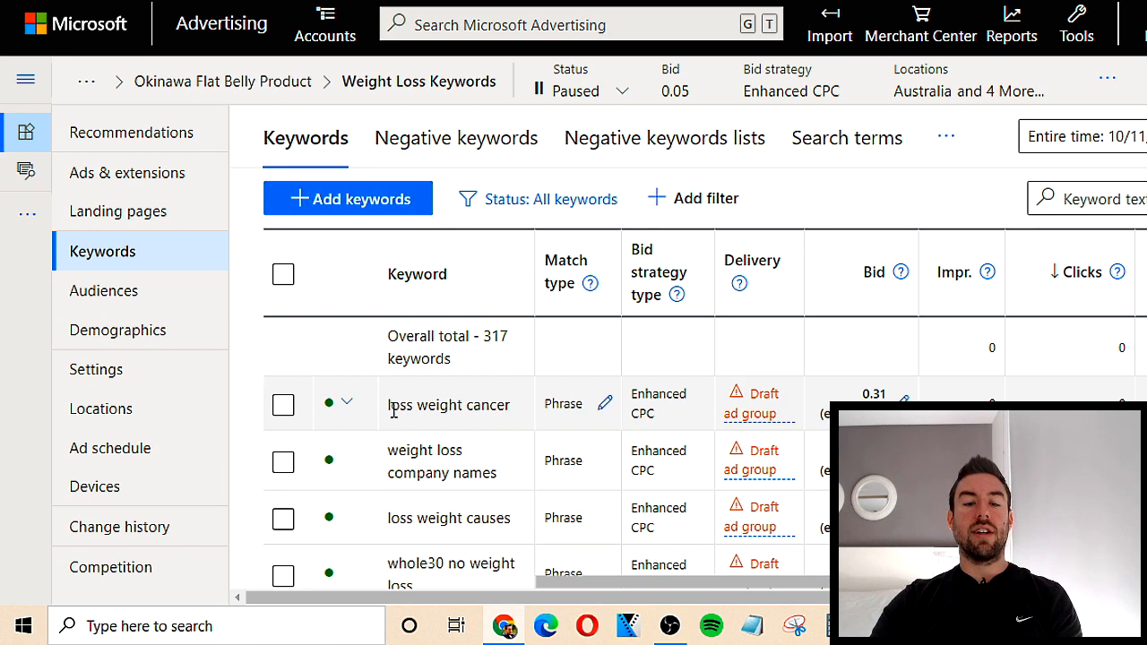
- Review the ad group's keyword list for terms that do not fit the weight loss offer
left_click_drag(390, 405, 503, 405)
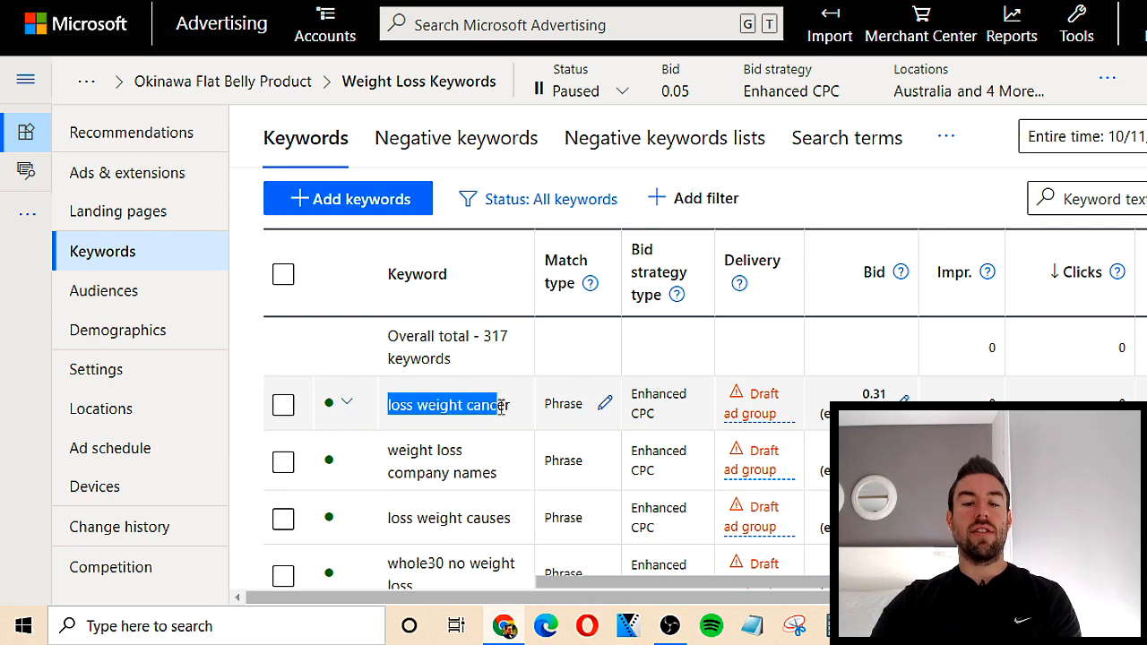
left_click_drag(389, 449, 500, 481)
scroll(448, 446, "down", 1)
scroll(448, 445, "up", 1)
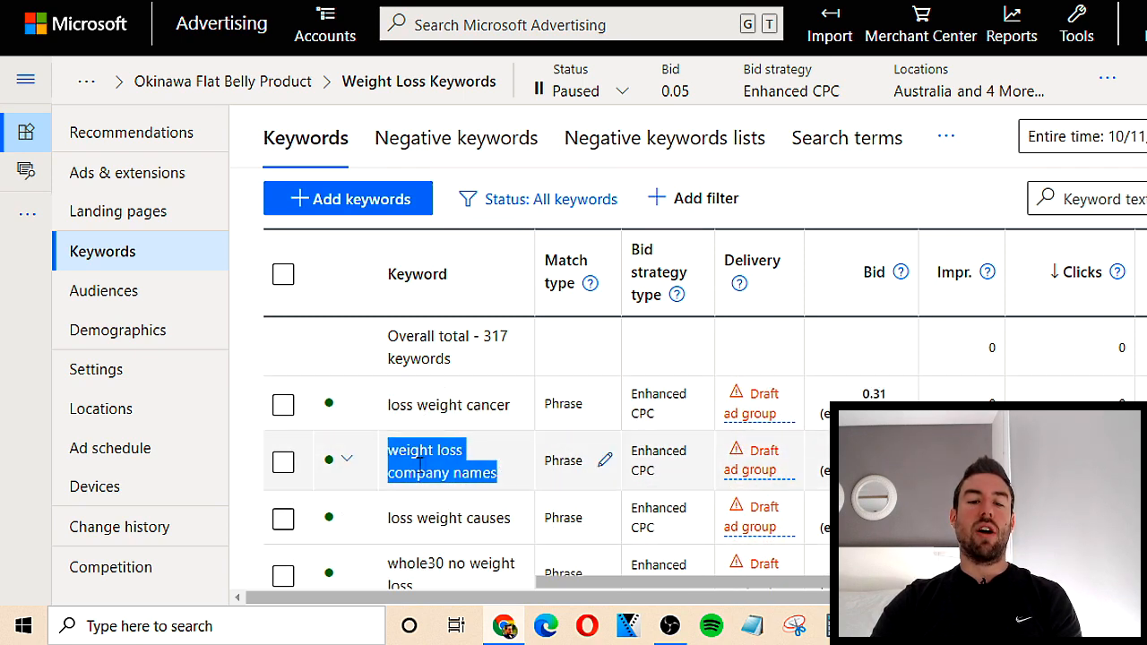
left_click(283, 461)
left_click(284, 462)
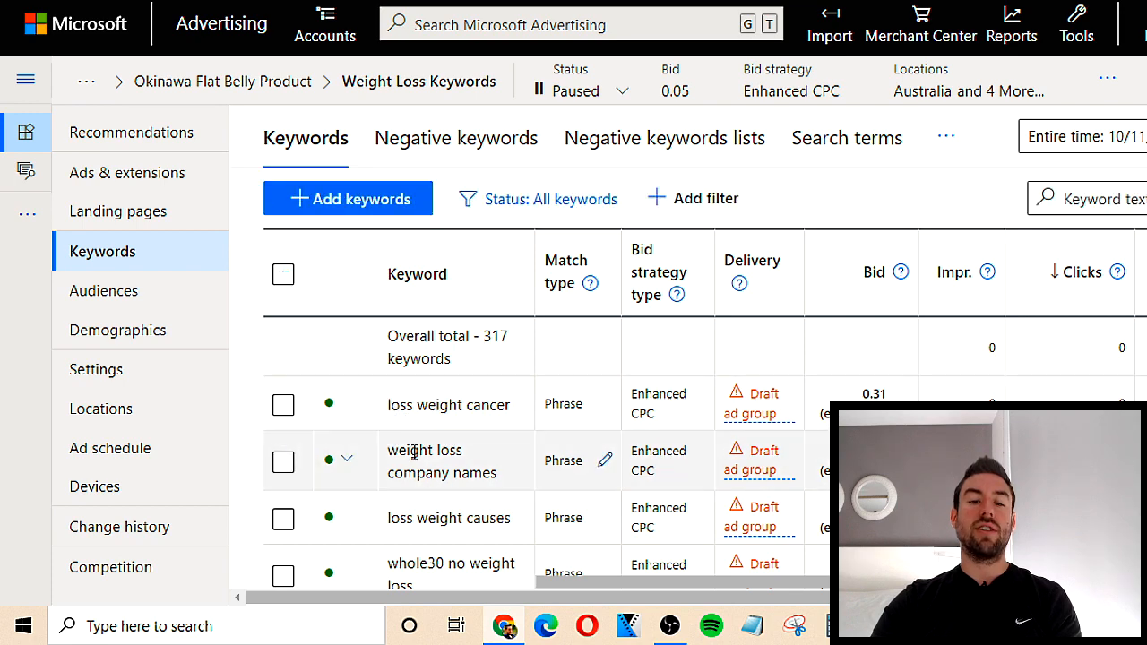
scroll(412, 457, "down", 1)
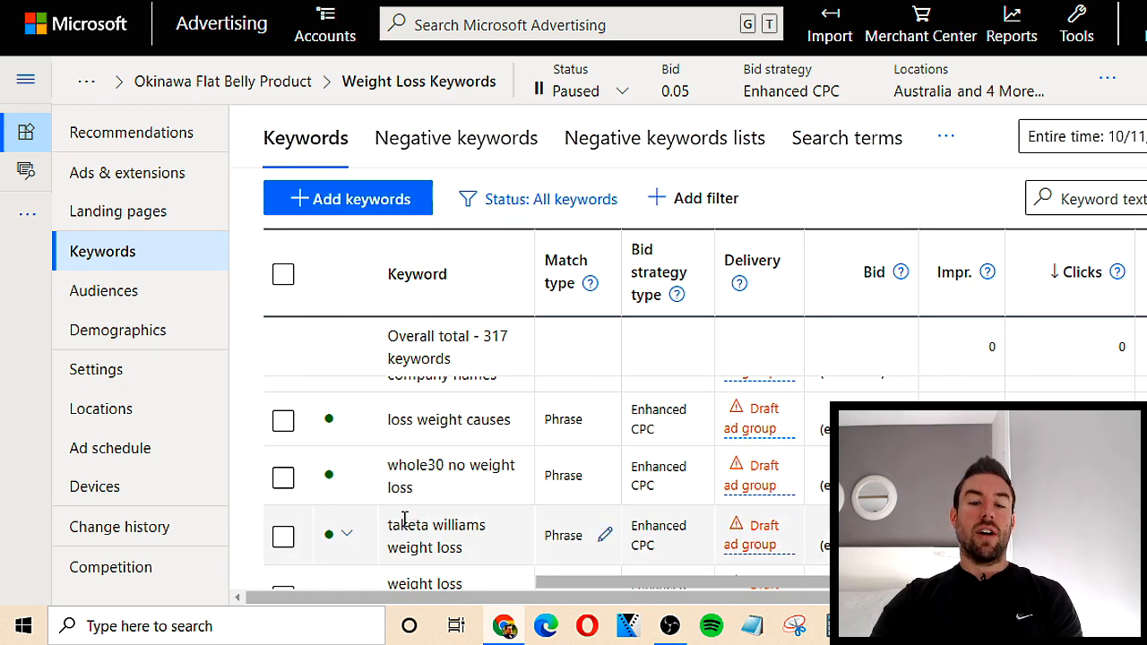
scroll(404, 518, "down", 1)
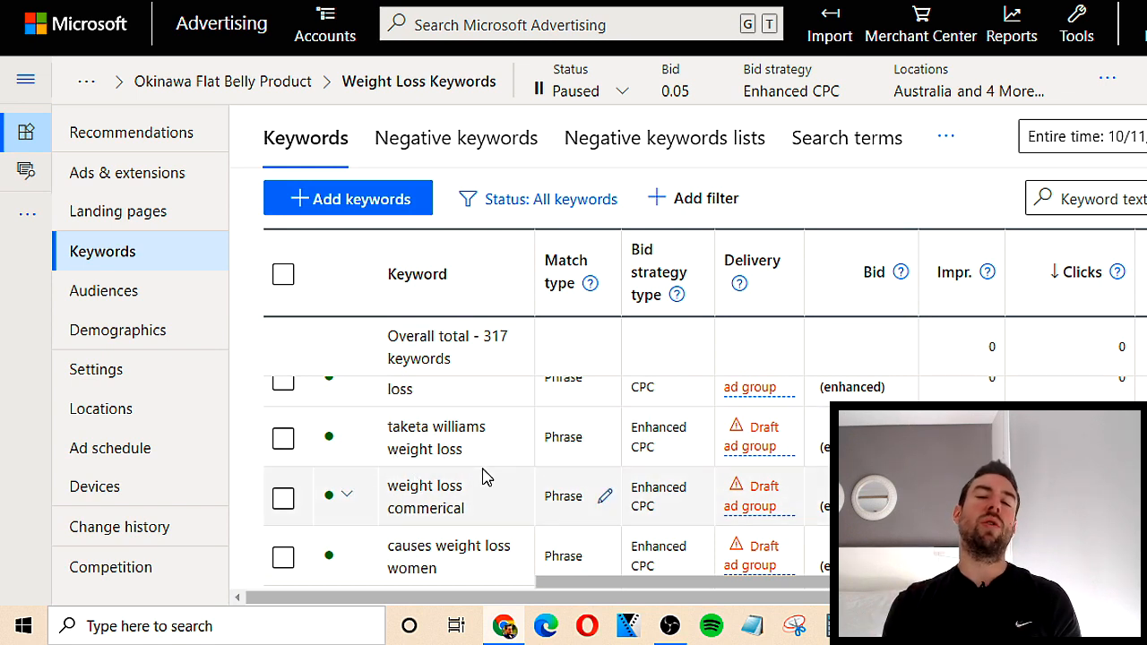
scroll(484, 478, "down", 2)
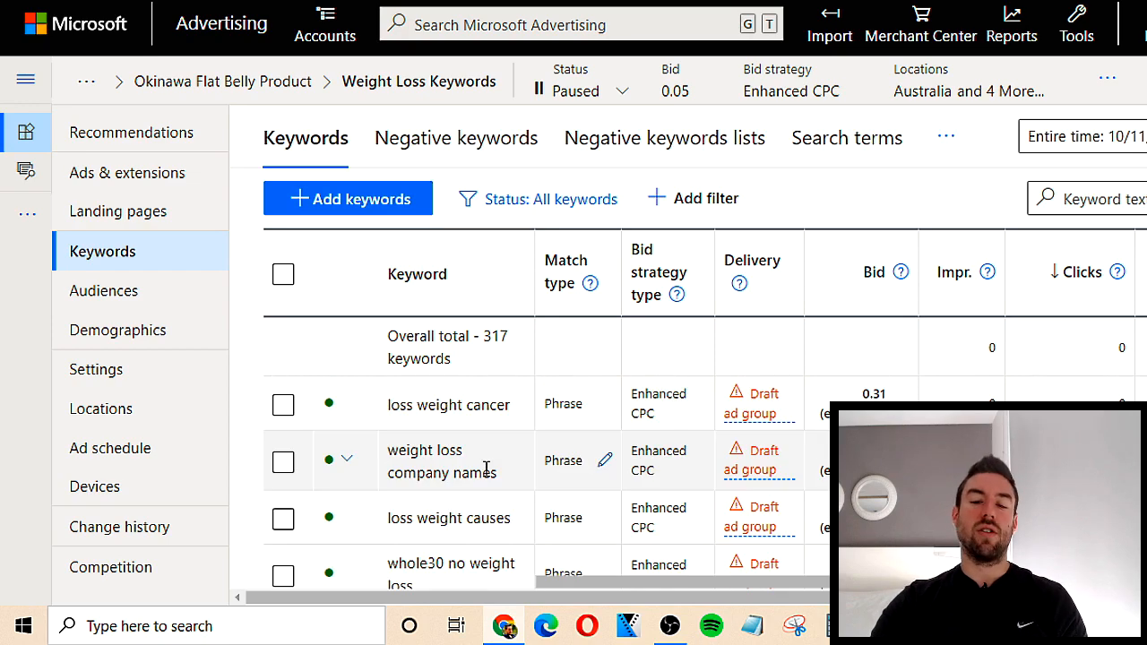
scroll(492, 484, "down", 2)
scroll(492, 486, "up", 2)
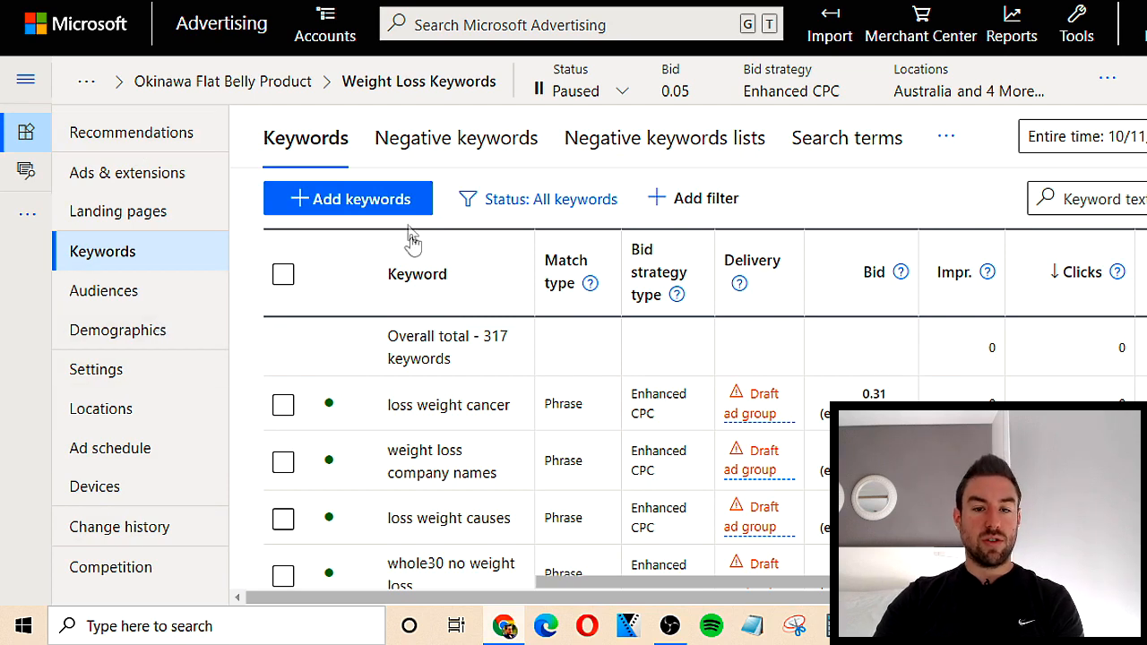
- Add the ad group negative keywords "free", "no cost", "no investment" and "scam", one per line, and save them
left_click(476, 153)
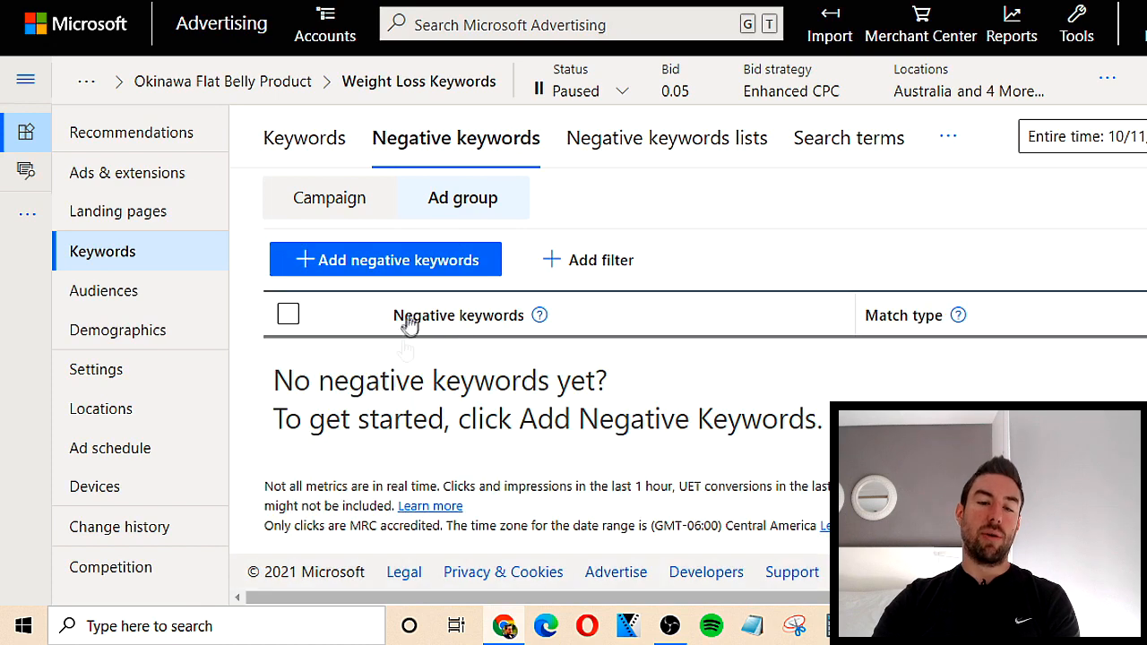
left_click(392, 261)
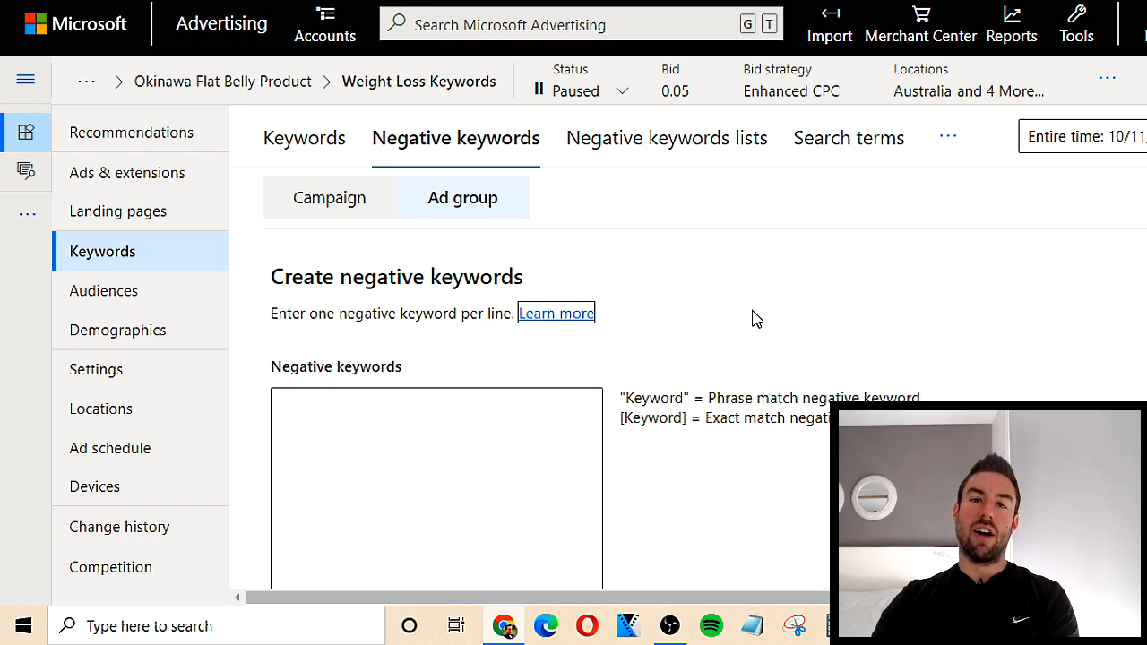
scroll(749, 320, "down", 1)
left_click(414, 336)
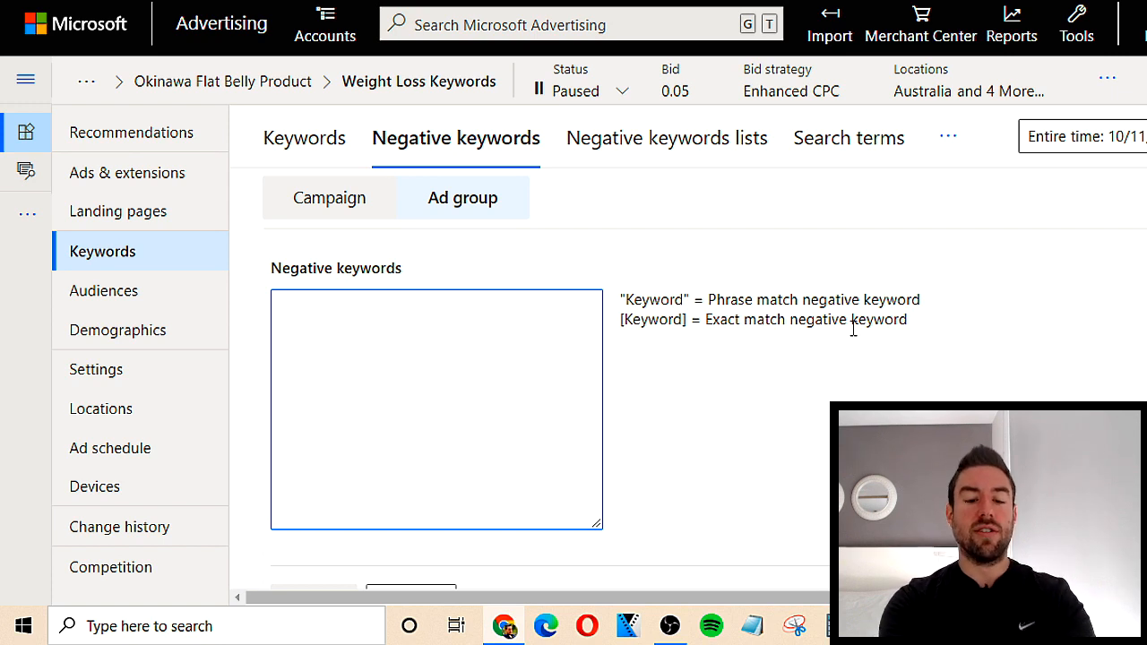
type("fre")
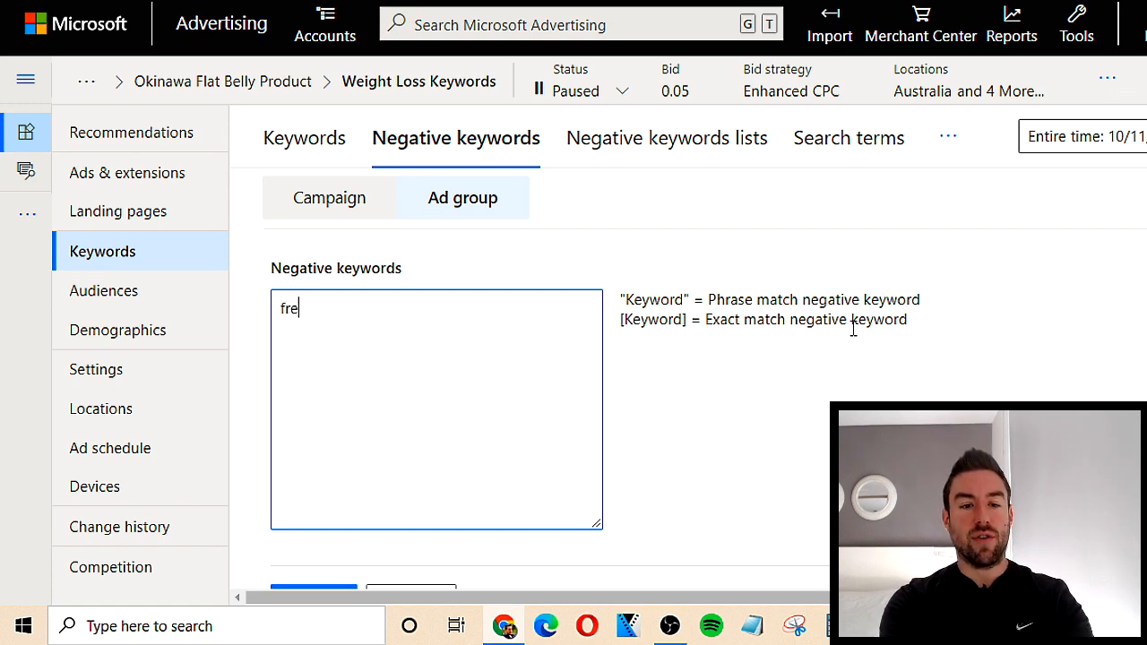
scroll(853, 329, "down", 1)
scroll(476, 377, "down", 2)
scroll(579, 342, "up", 2)
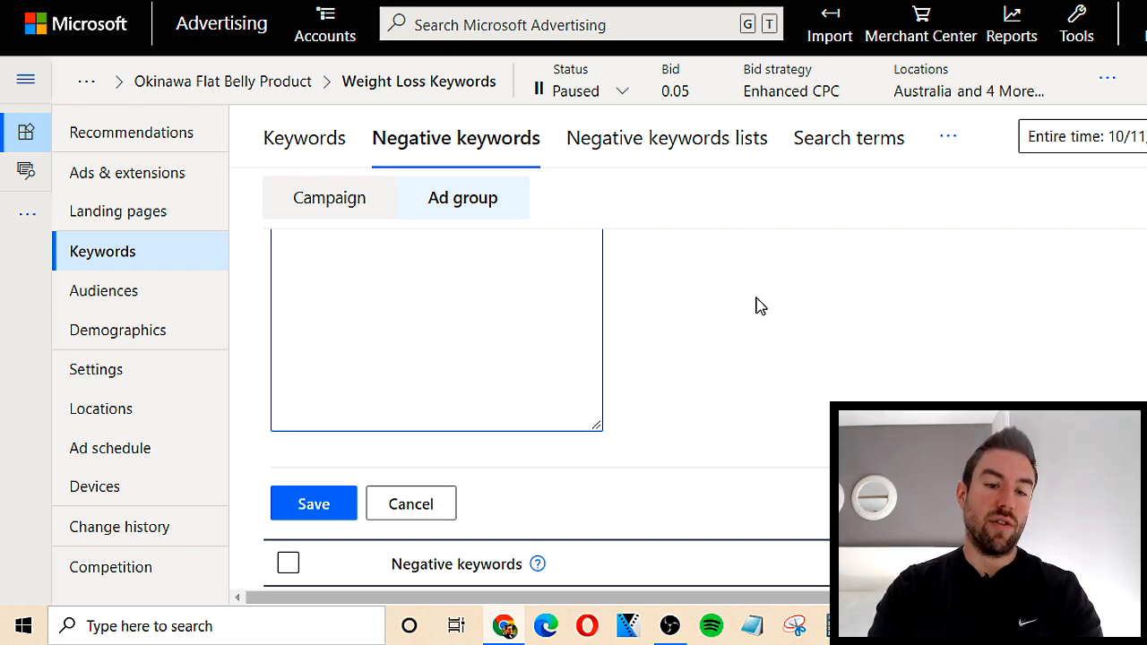
scroll(489, 349, "up", 1)
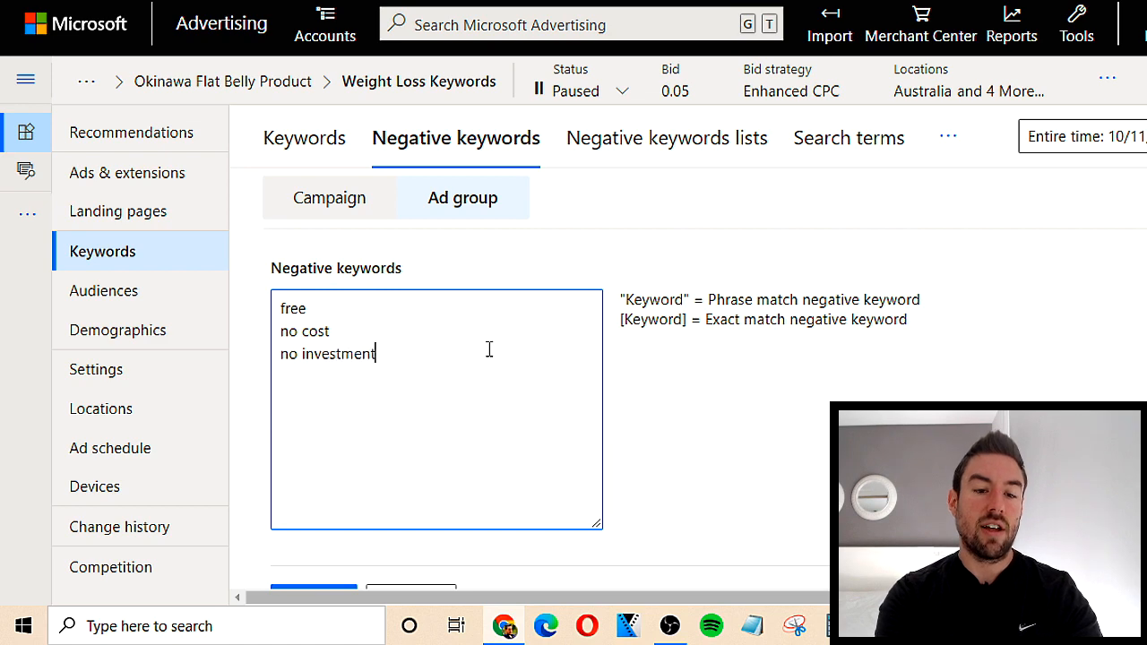
scroll(627, 336, "down", 1)
scroll(716, 313, "up", 1)
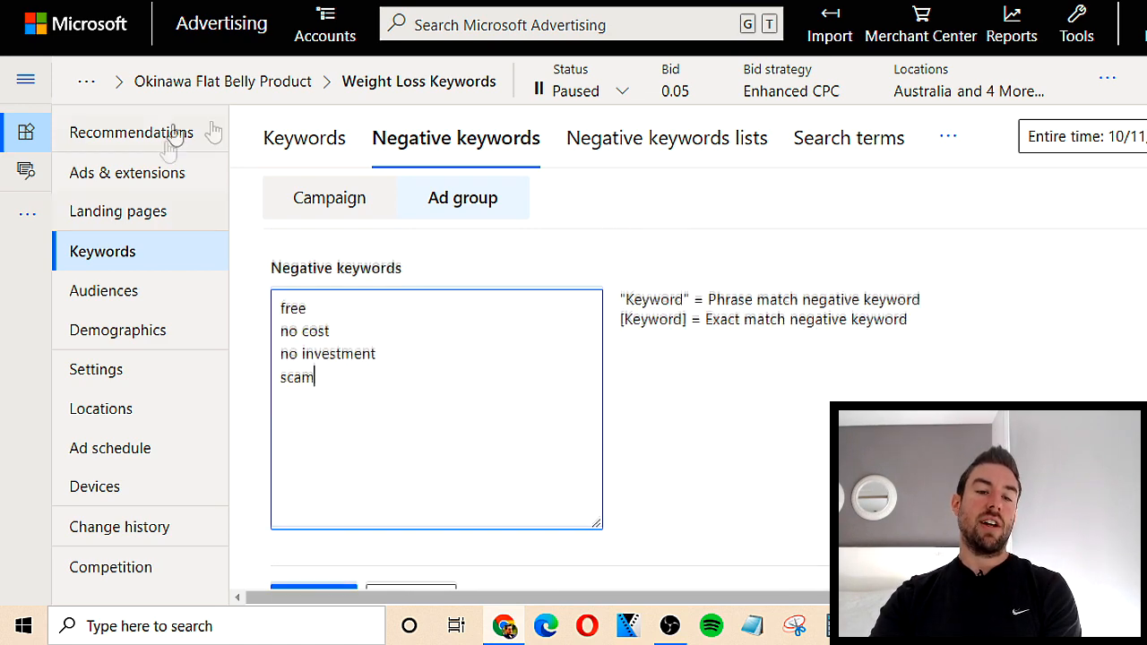
scroll(309, 260, "down", 1)
left_click(318, 500)
scroll(694, 268, "down", 1)
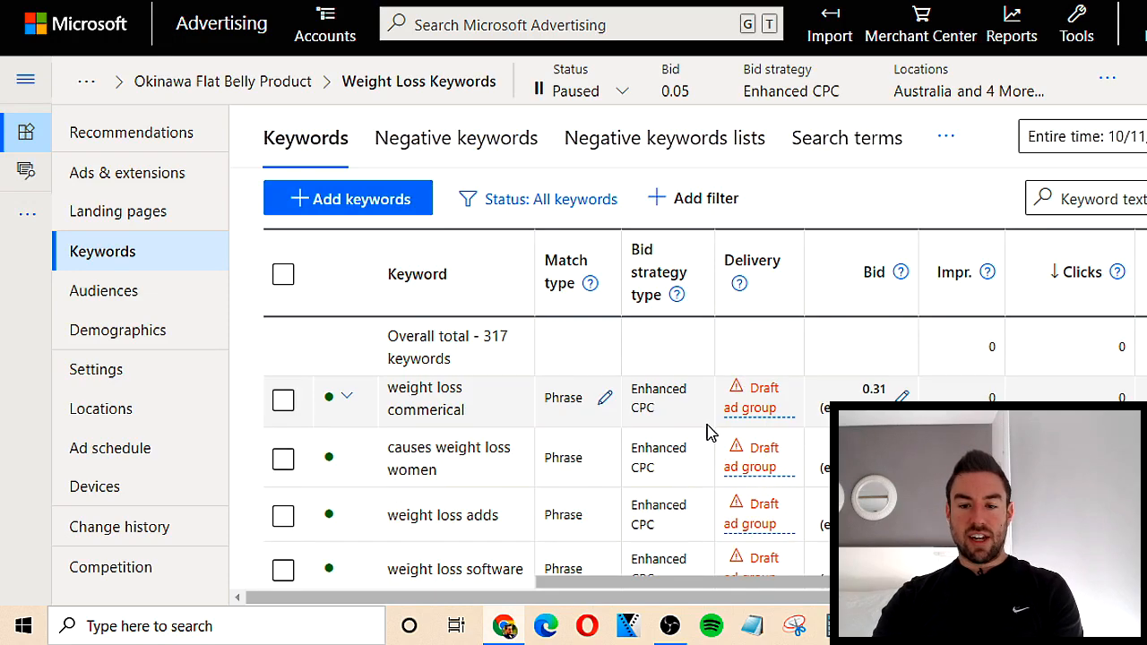
mouse_move(758, 425)
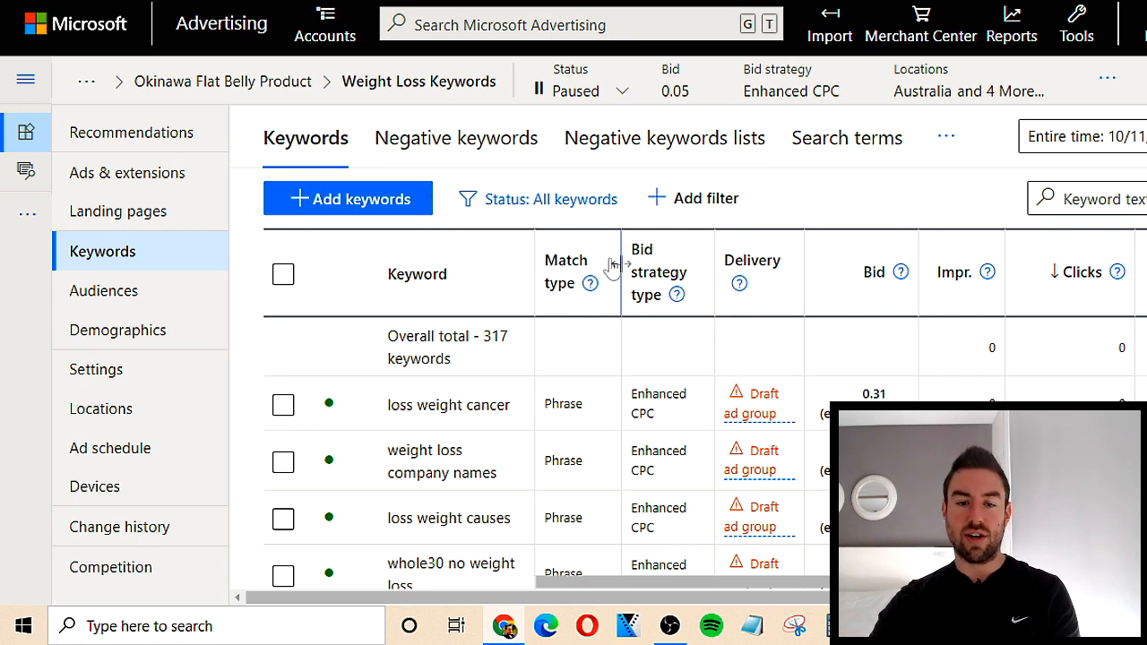
scroll(610, 381, "down", 1)
scroll(665, 472, "up", 1)
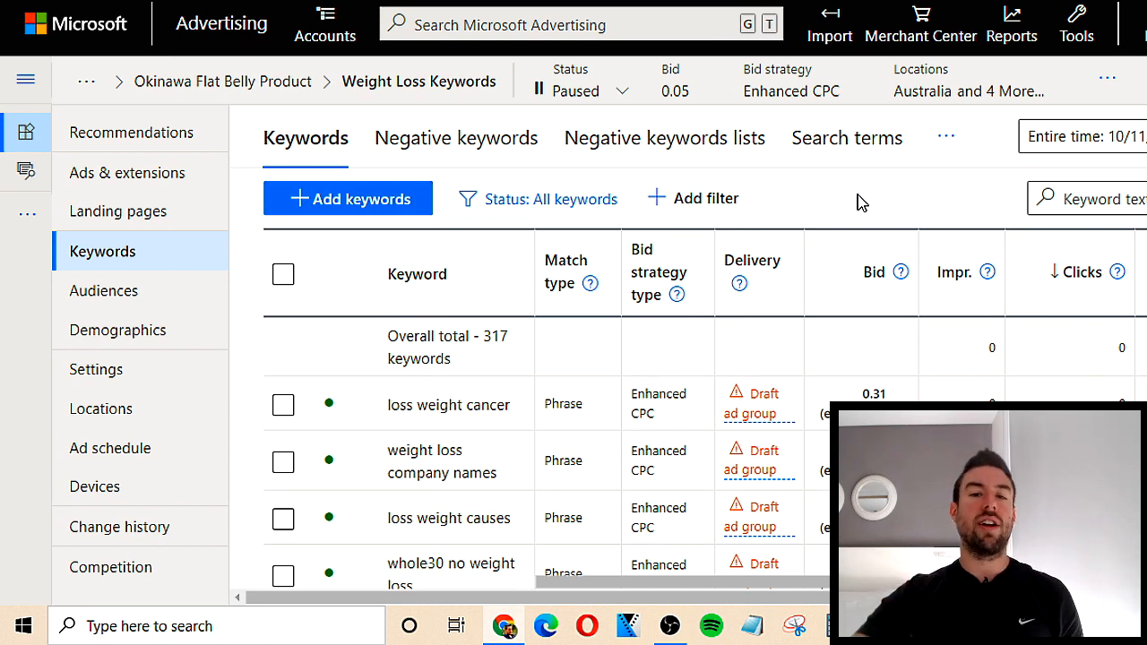
- Sort the Weight Loss Keywords ad group's keyword list by clicks in ascending order
scroll(684, 402, "down", 3)
scroll(440, 436, "up", 3)
scroll(429, 419, "down", 5)
scroll(973, 328, "up", 4)
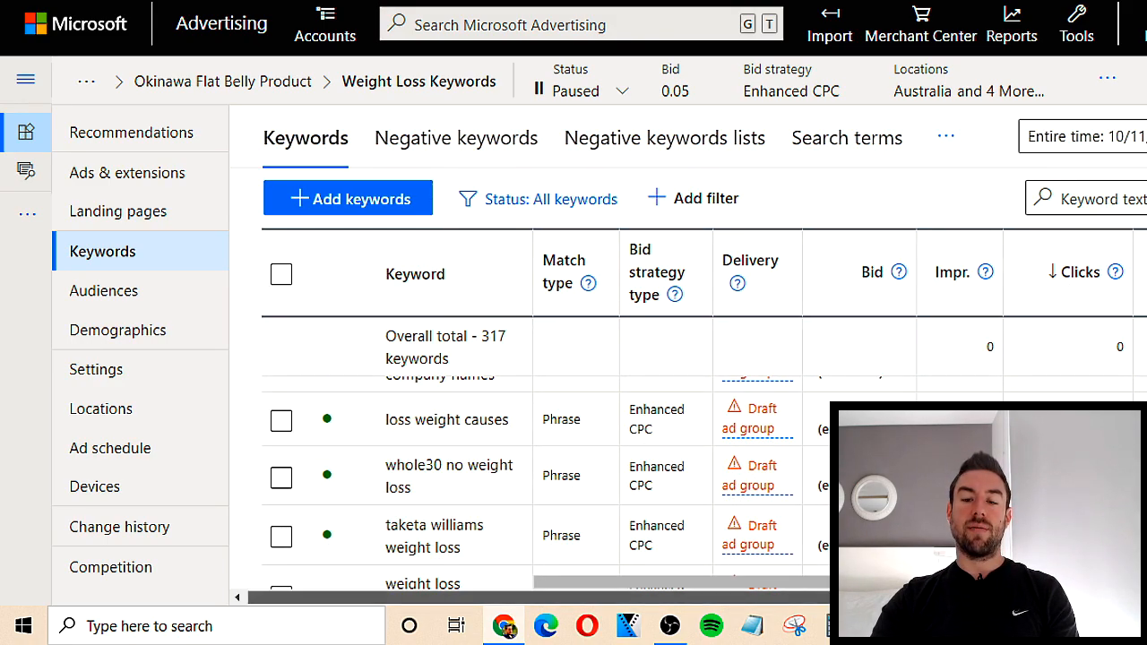
left_click_drag(814, 594, 871, 593)
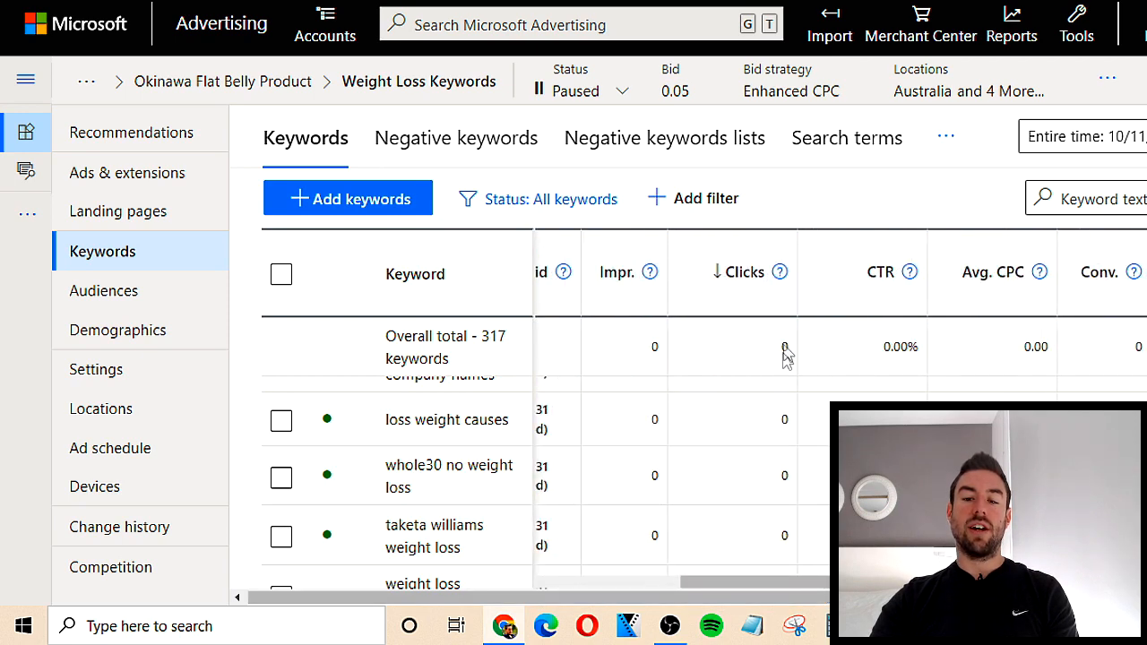
left_click(738, 274)
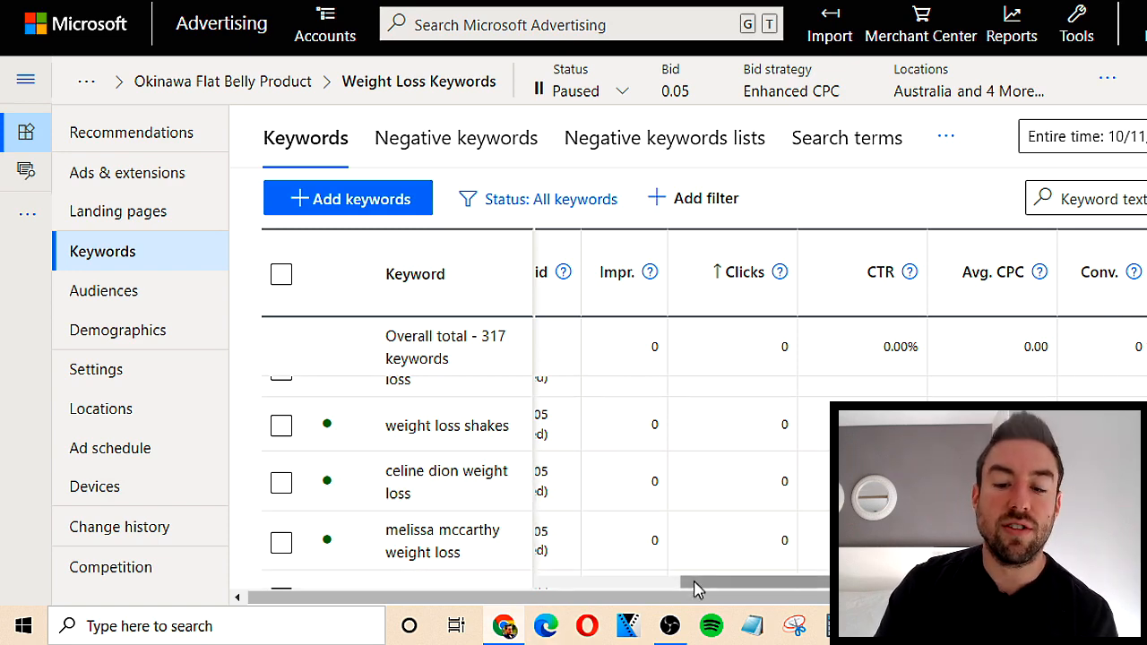
- Show the conversion and CPA columns for the keywords, and pause the keyword "rebel wilson weight loss"
left_click_drag(691, 589, 757, 586)
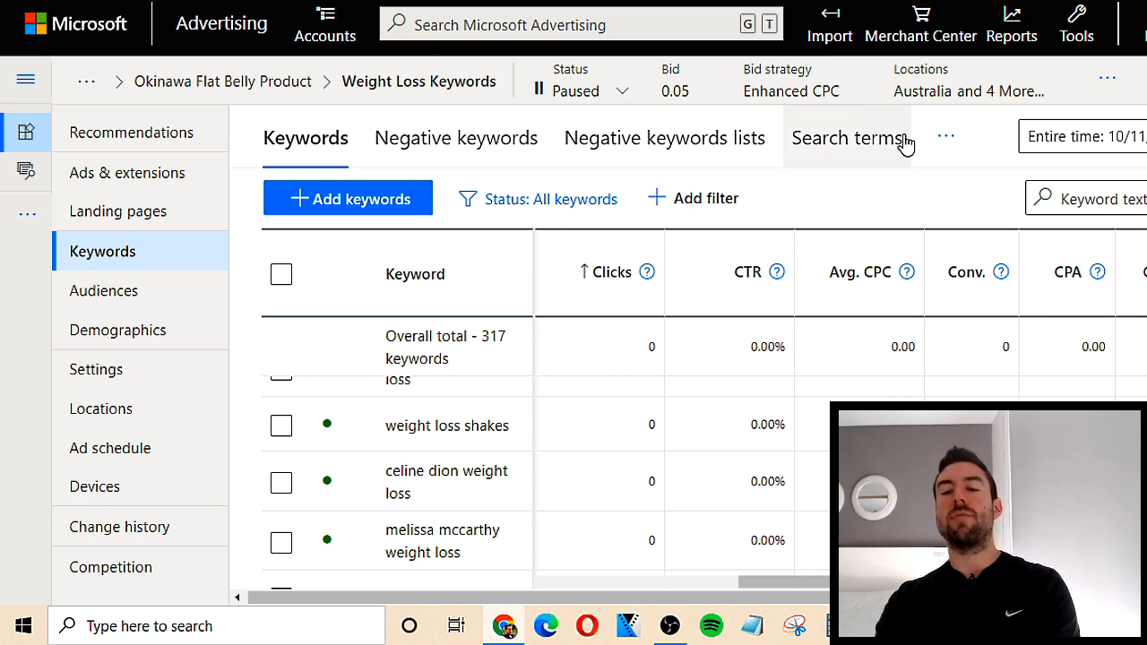
scroll(729, 499, "up", 3)
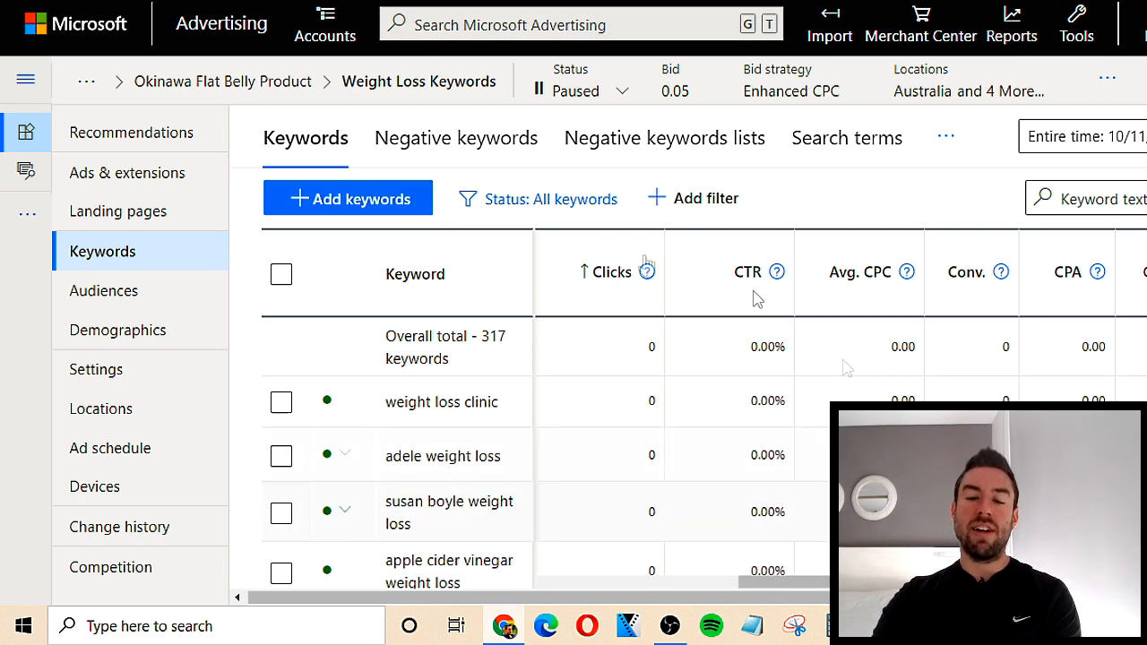
scroll(497, 560, "down", 3)
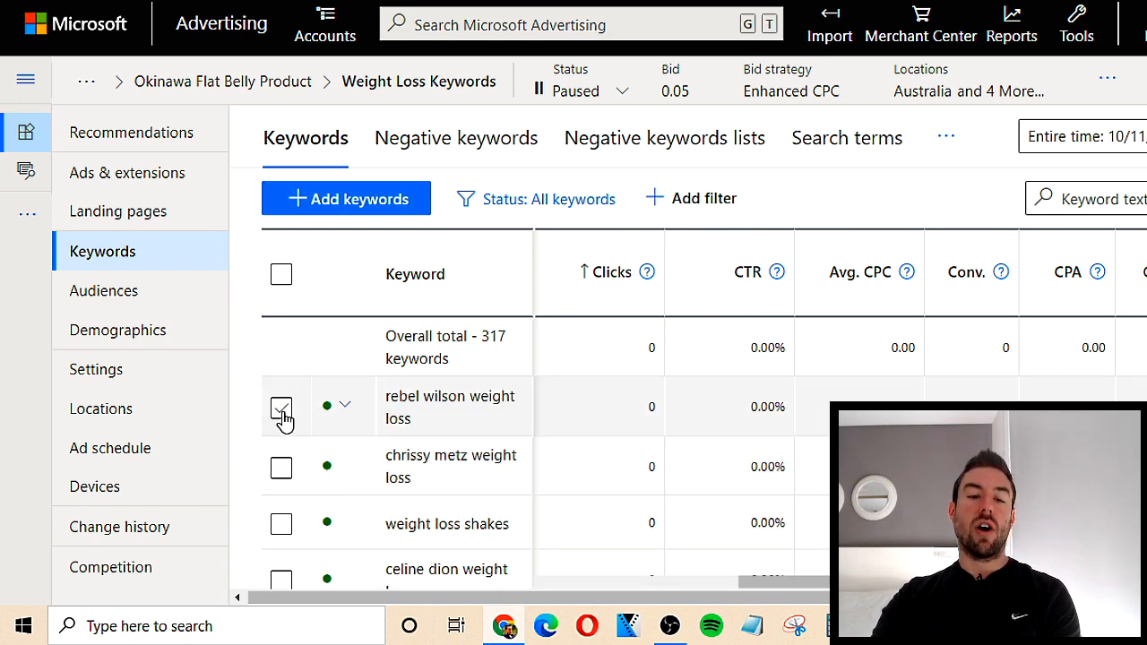
left_click(324, 418)
left_click(361, 459)
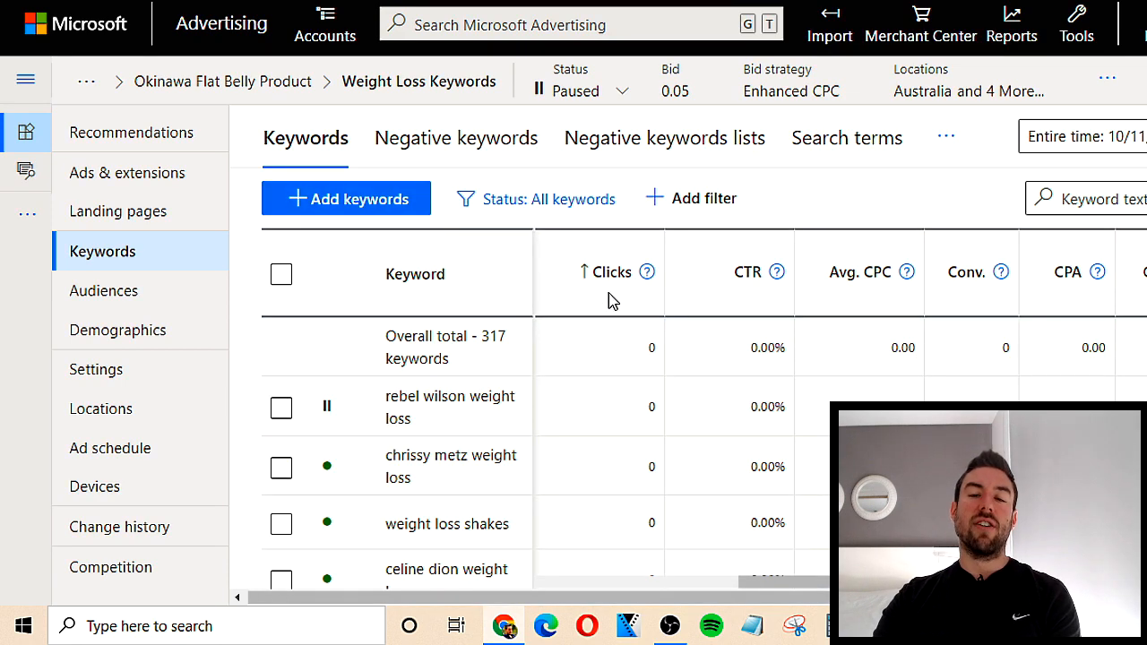
- Find the keyword "apple cider vinegar weight loss" in the ad group's list and set its status to Paused
scroll(725, 451, "down", 1)
scroll(681, 376, "up", 1)
scroll(478, 482, "down", 3)
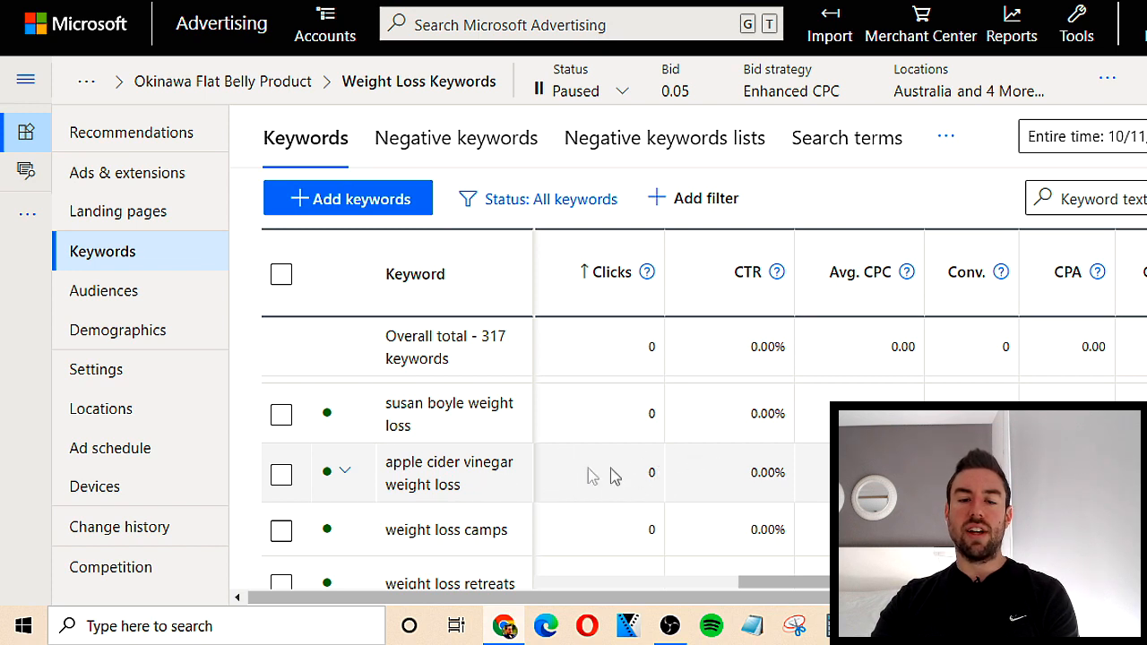
left_click(329, 475)
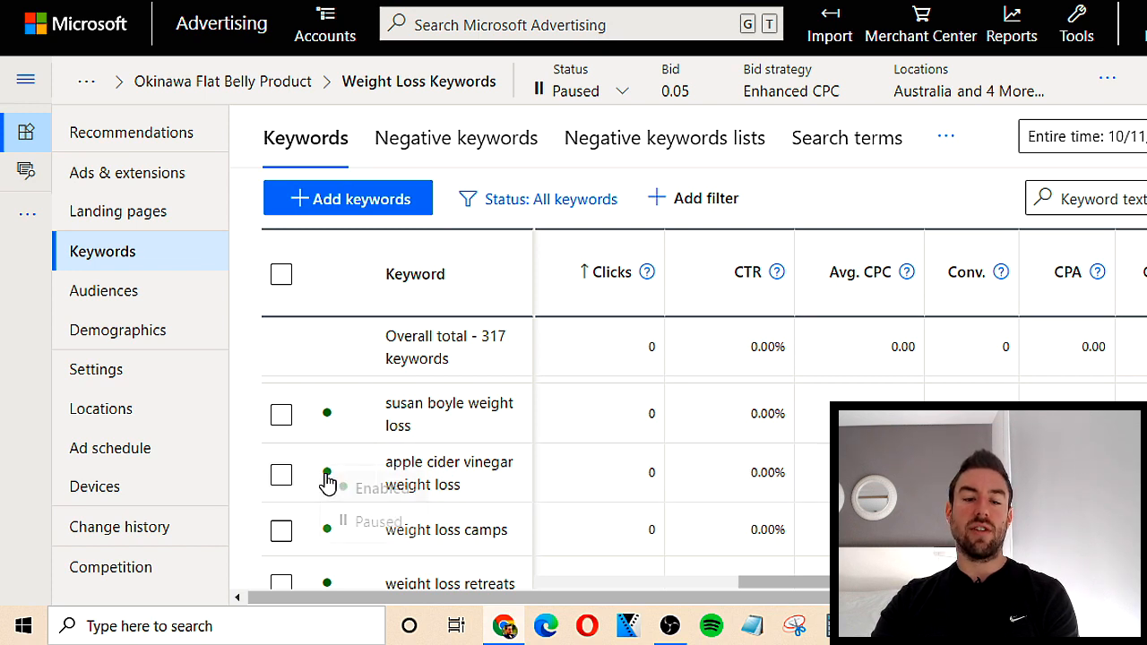
left_click(368, 527)
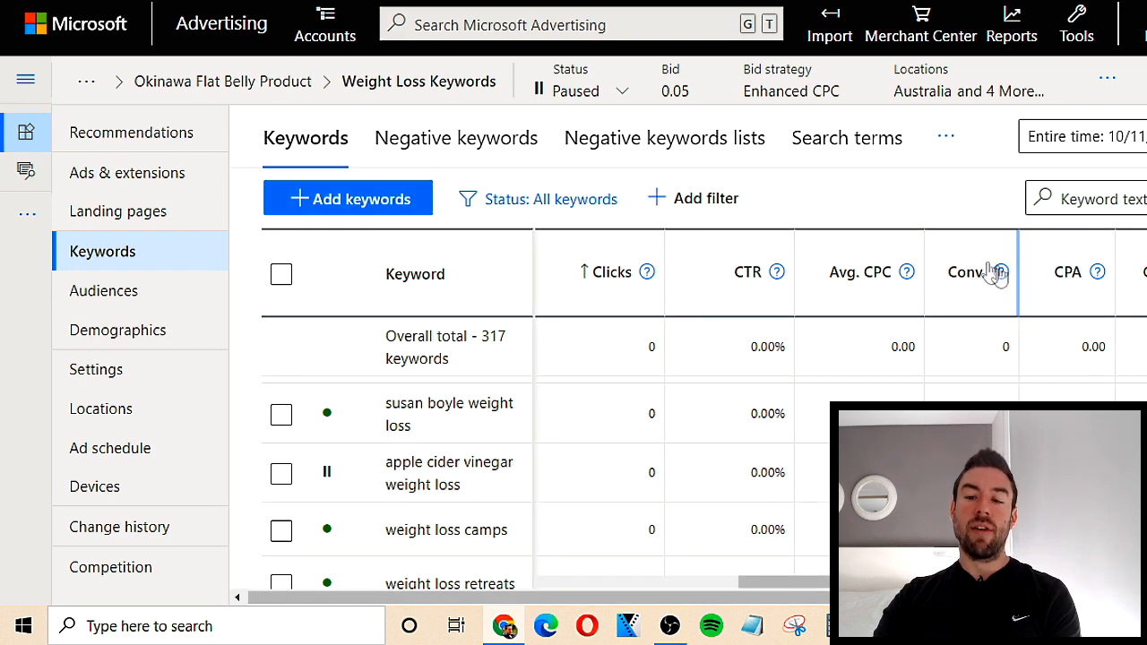
scroll(512, 417, "up", 3)
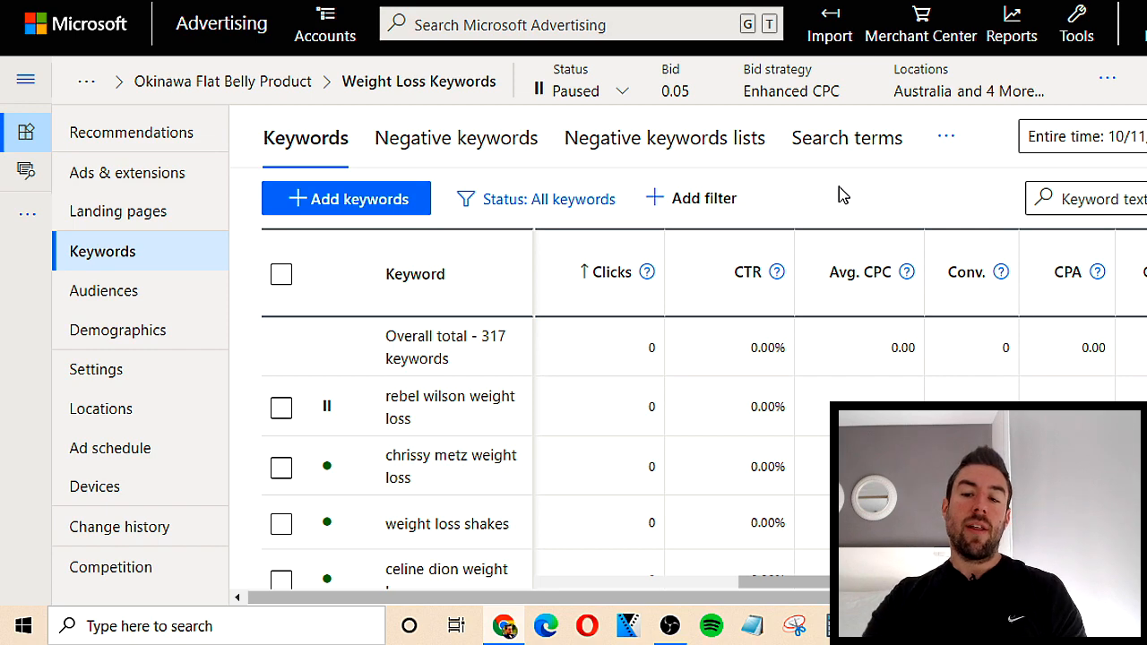
scroll(941, 343, "down", 1)
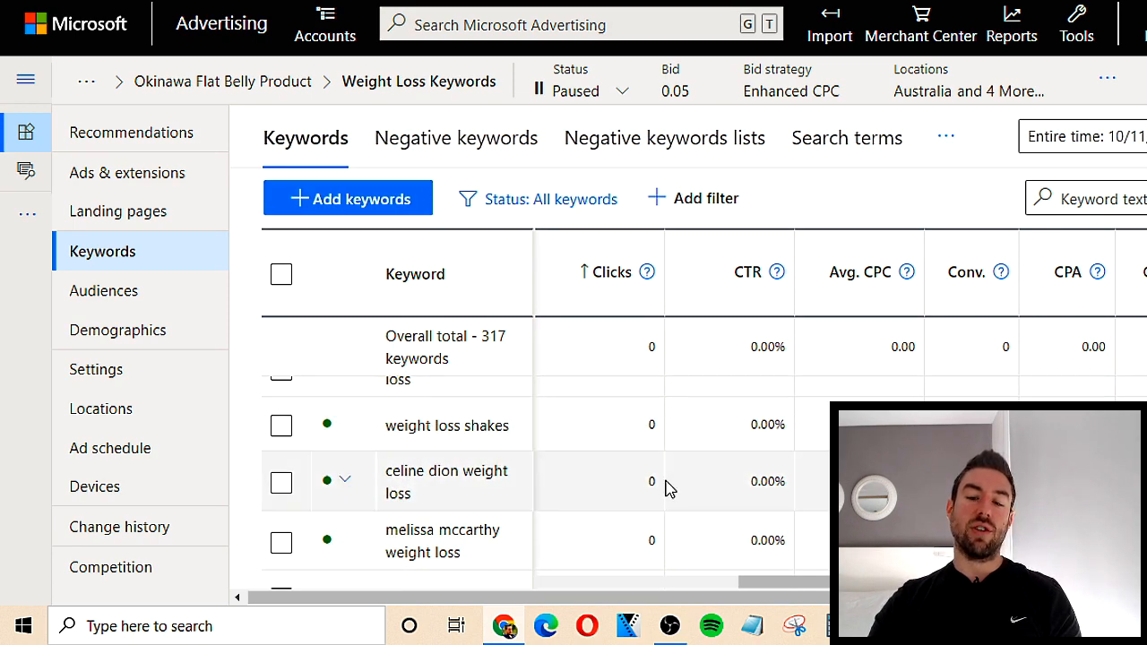
scroll(550, 442, "up", 1)
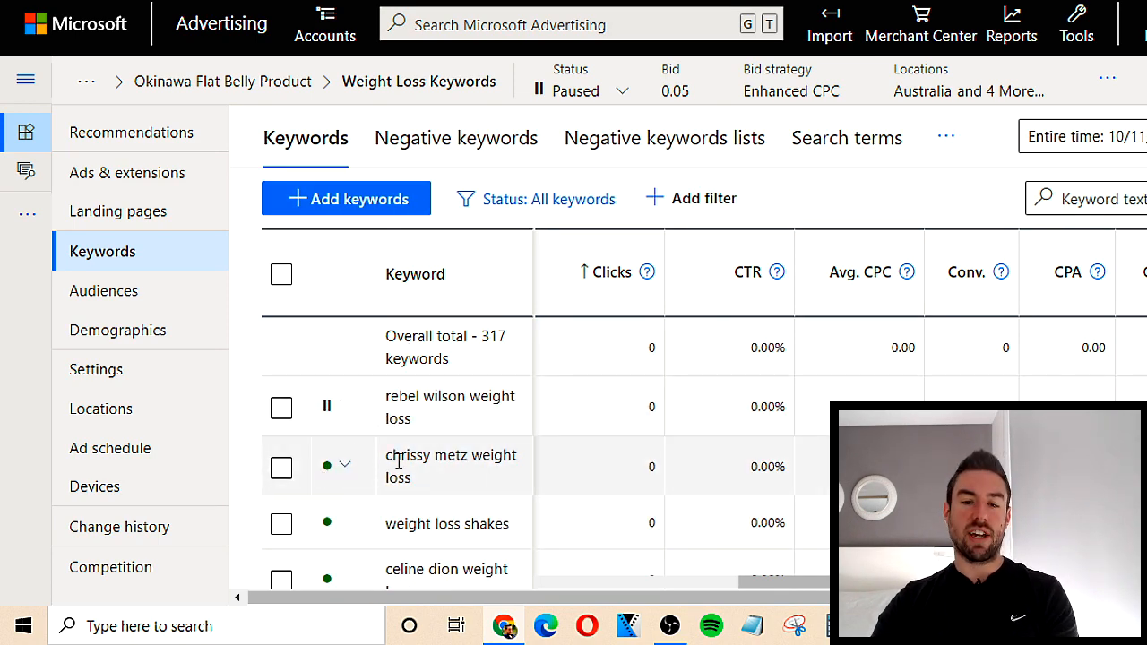